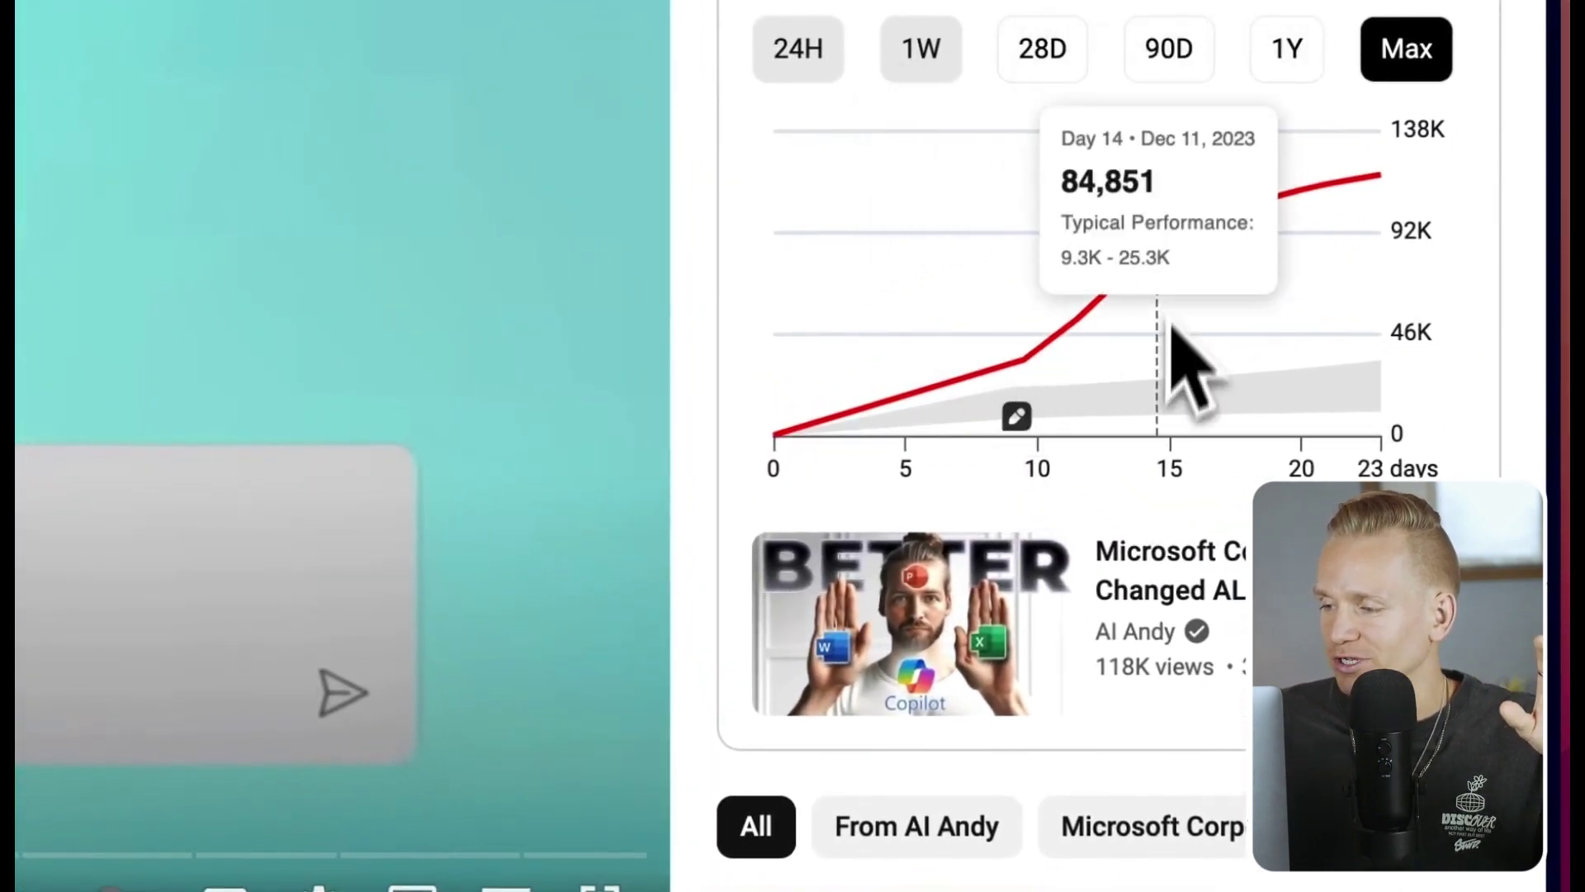
Step: Open the Microsoft Copilot video's ViewStats analytics and scroll to its two recorded title changes
{"action": "left_click", "coordinate": [1133, 586]}
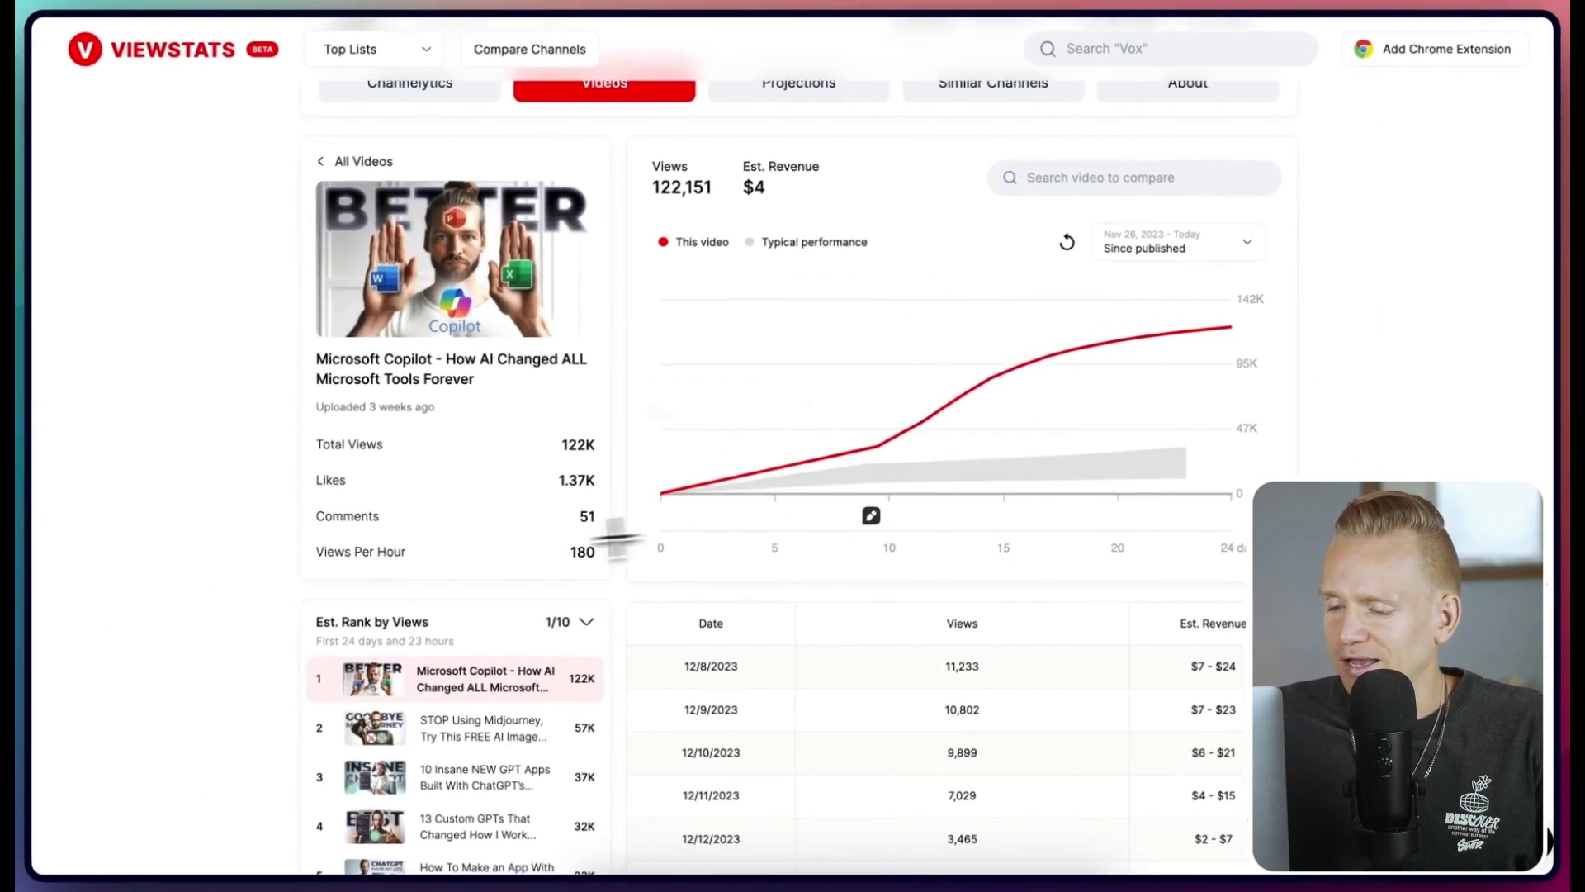
{"action": "scroll", "coordinate": [520, 555], "scroll_direction": "down", "scroll_amount": 1}
{"action": "scroll", "coordinate": [522, 570], "scroll_direction": "down", "scroll_amount": 3}
{"action": "scroll", "coordinate": [522, 578], "scroll_direction": "down", "scroll_amount": 2}
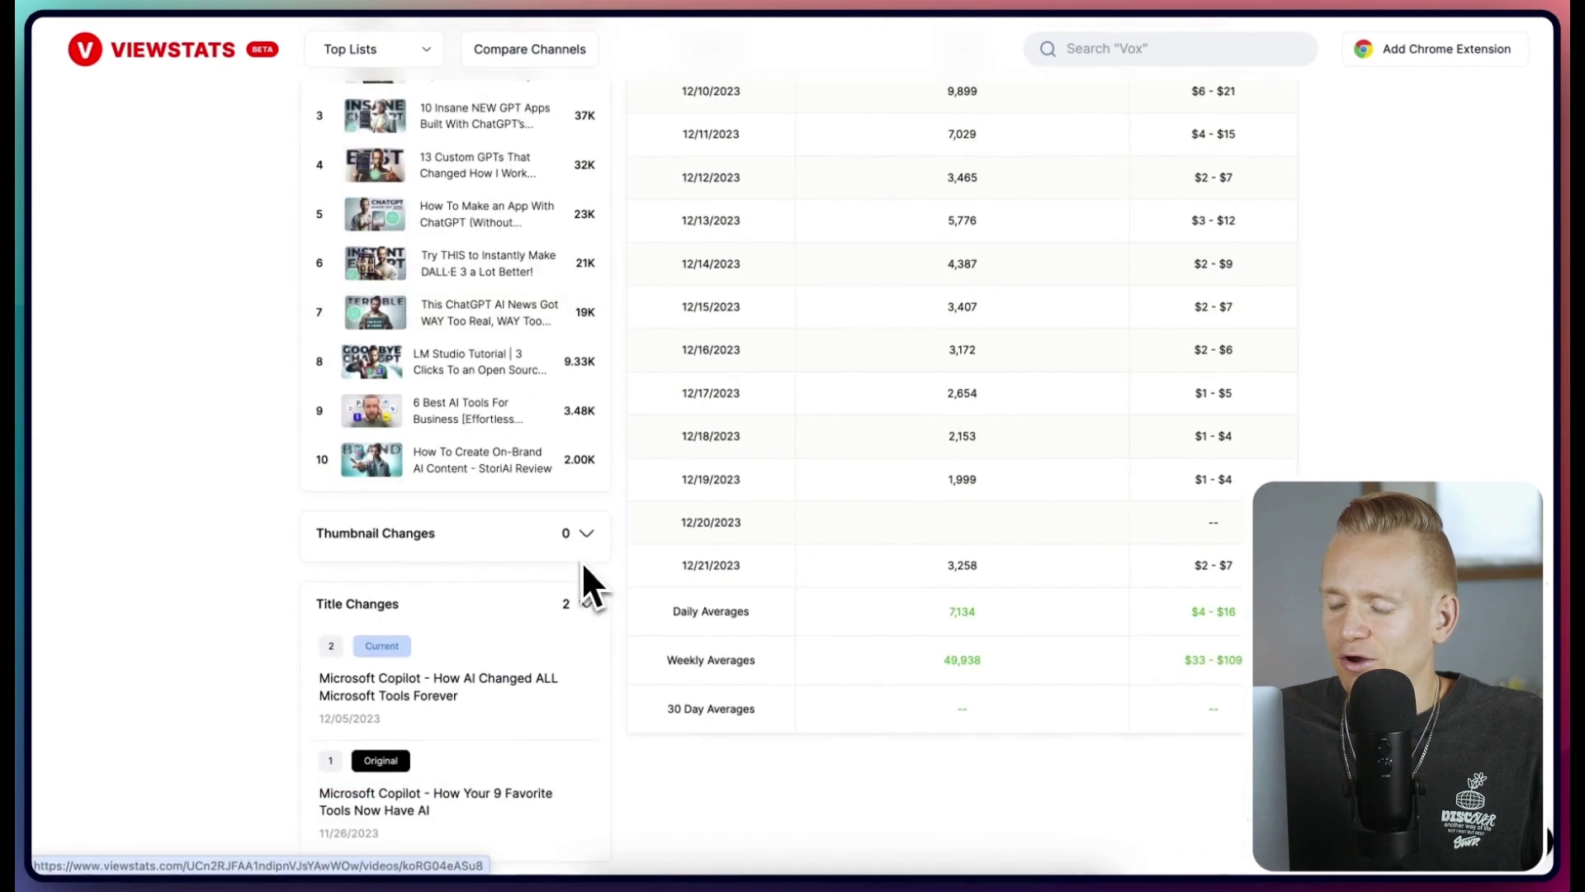
{"action": "scroll", "coordinate": [567, 553], "scroll_direction": "down", "scroll_amount": 2}
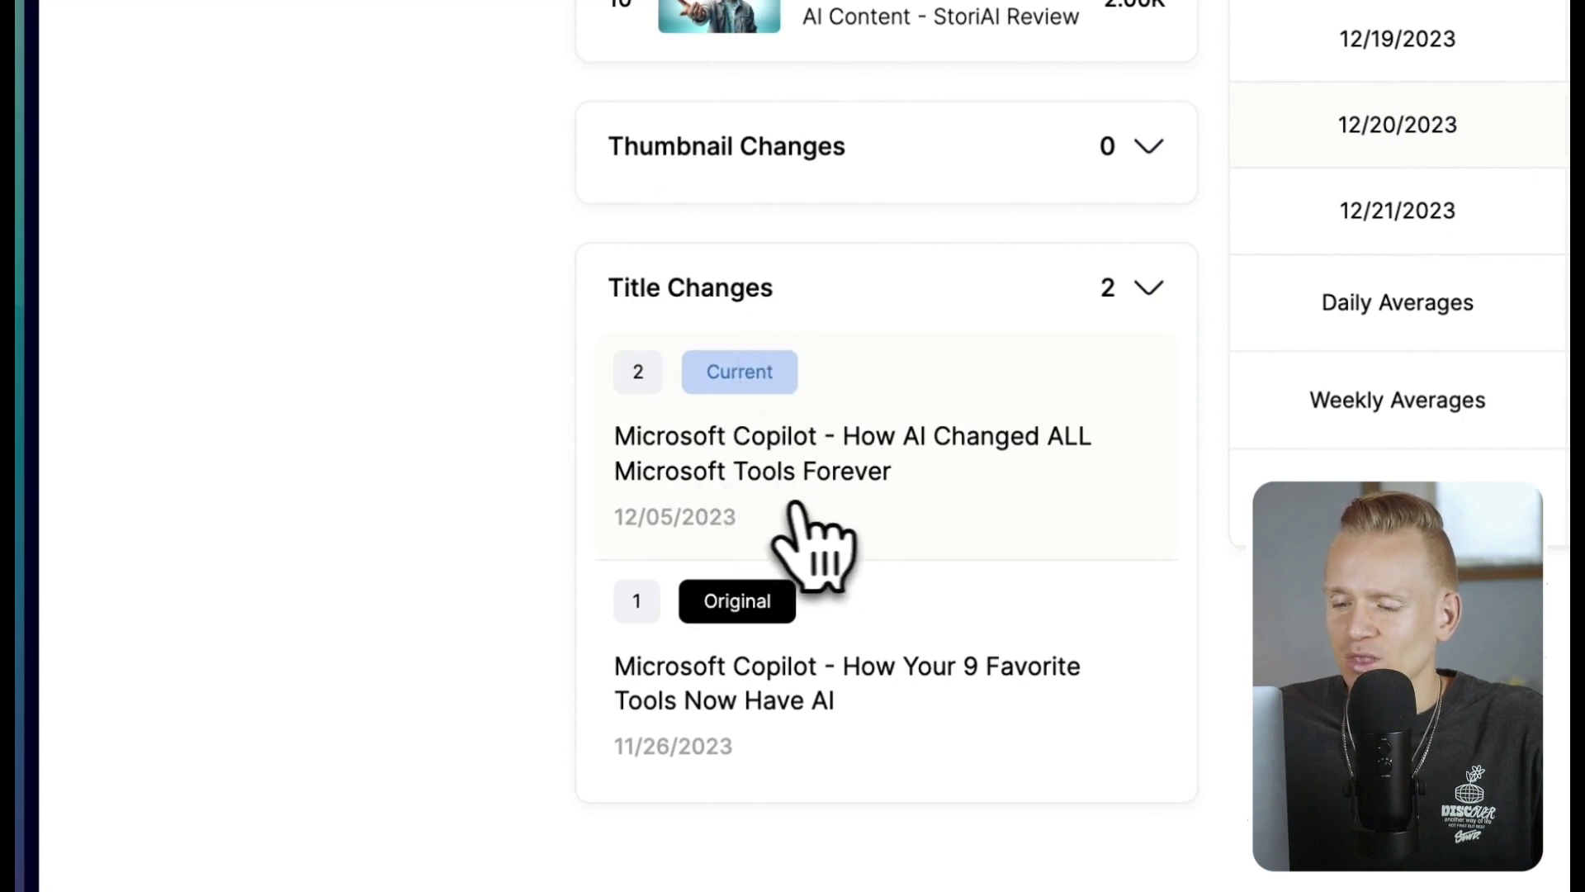
{"action": "left_click_drag", "start_coordinate": [765, 436], "coordinate": [795, 482]}
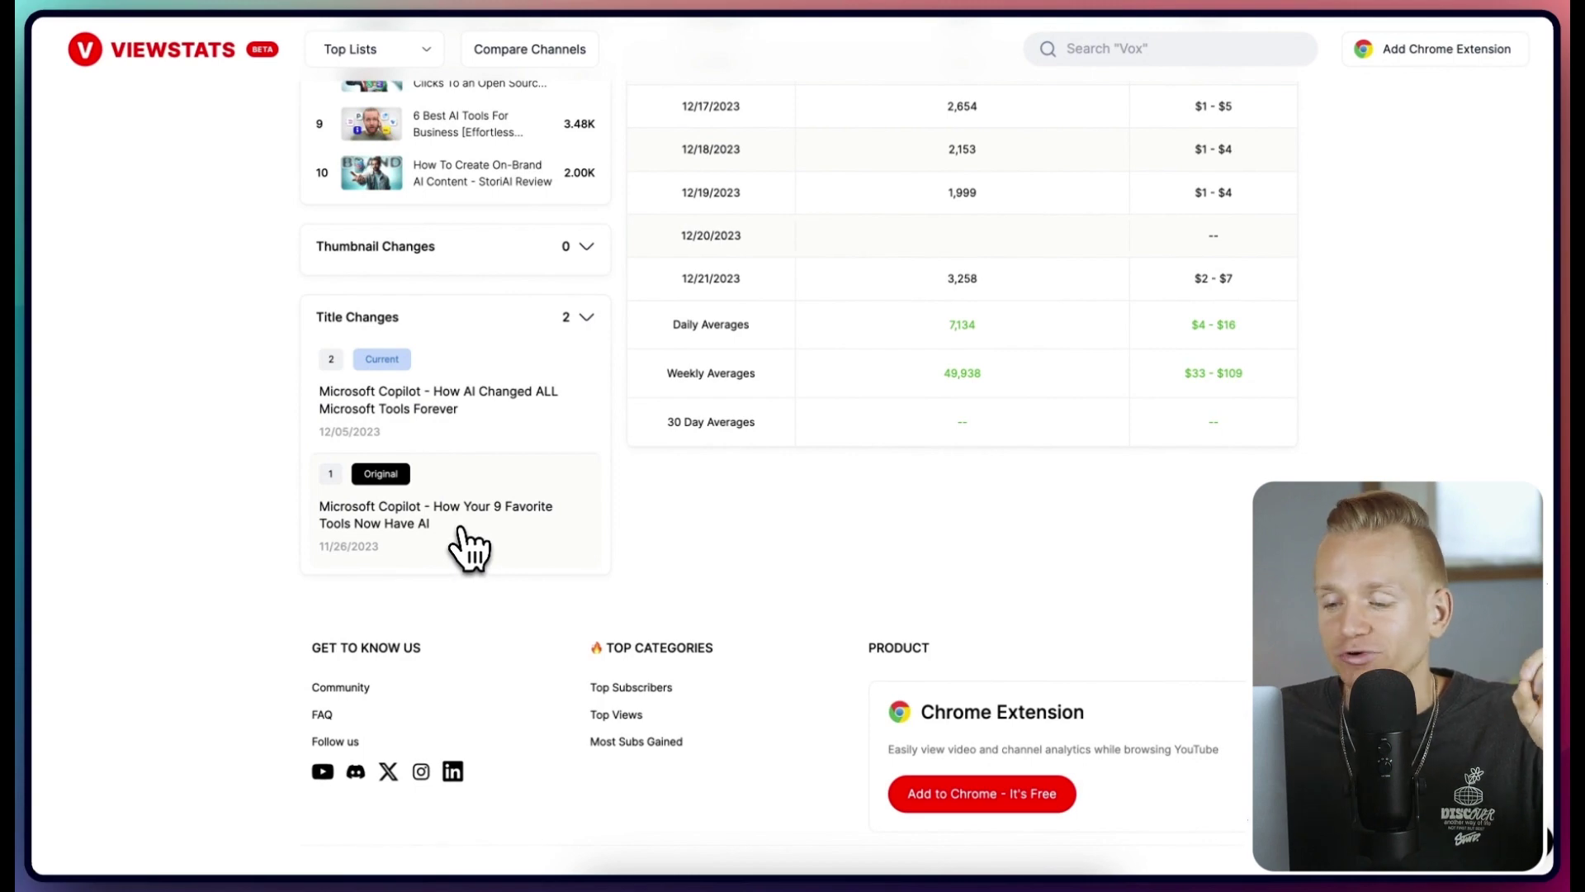
{"action": "mouse_move", "coordinate": [460, 535]}
{"action": "left_mouse_down"}
{"action": "mouse_move", "coordinate": [582, 557]}
{"action": "mouse_move", "coordinate": [507, 556]}
{"action": "left_mouse_up"}
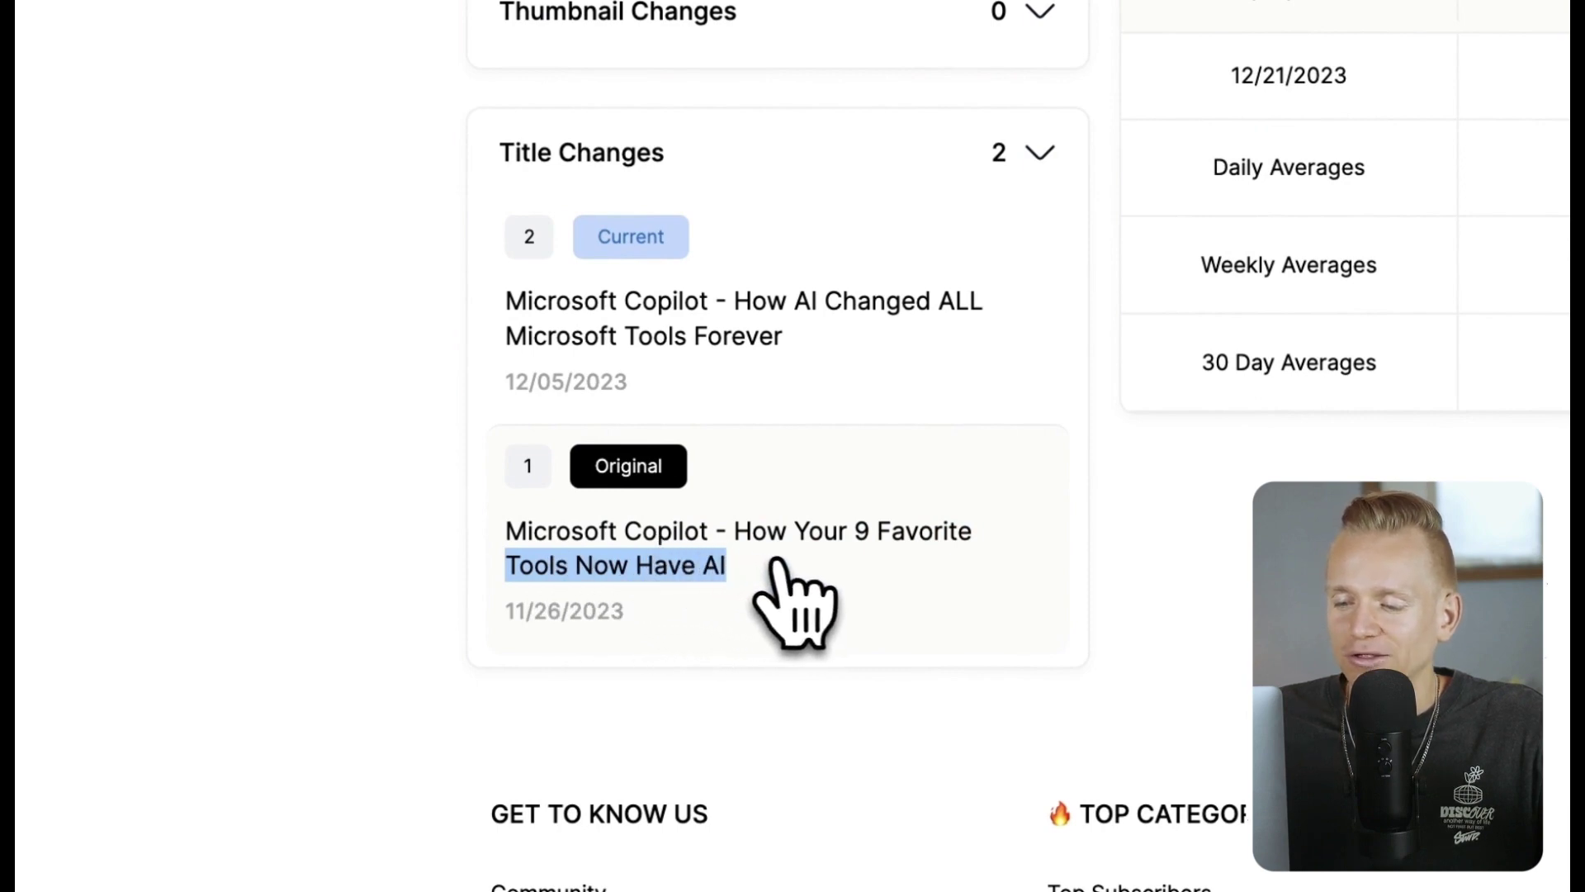
{"action": "left_click", "coordinate": [1075, 582]}
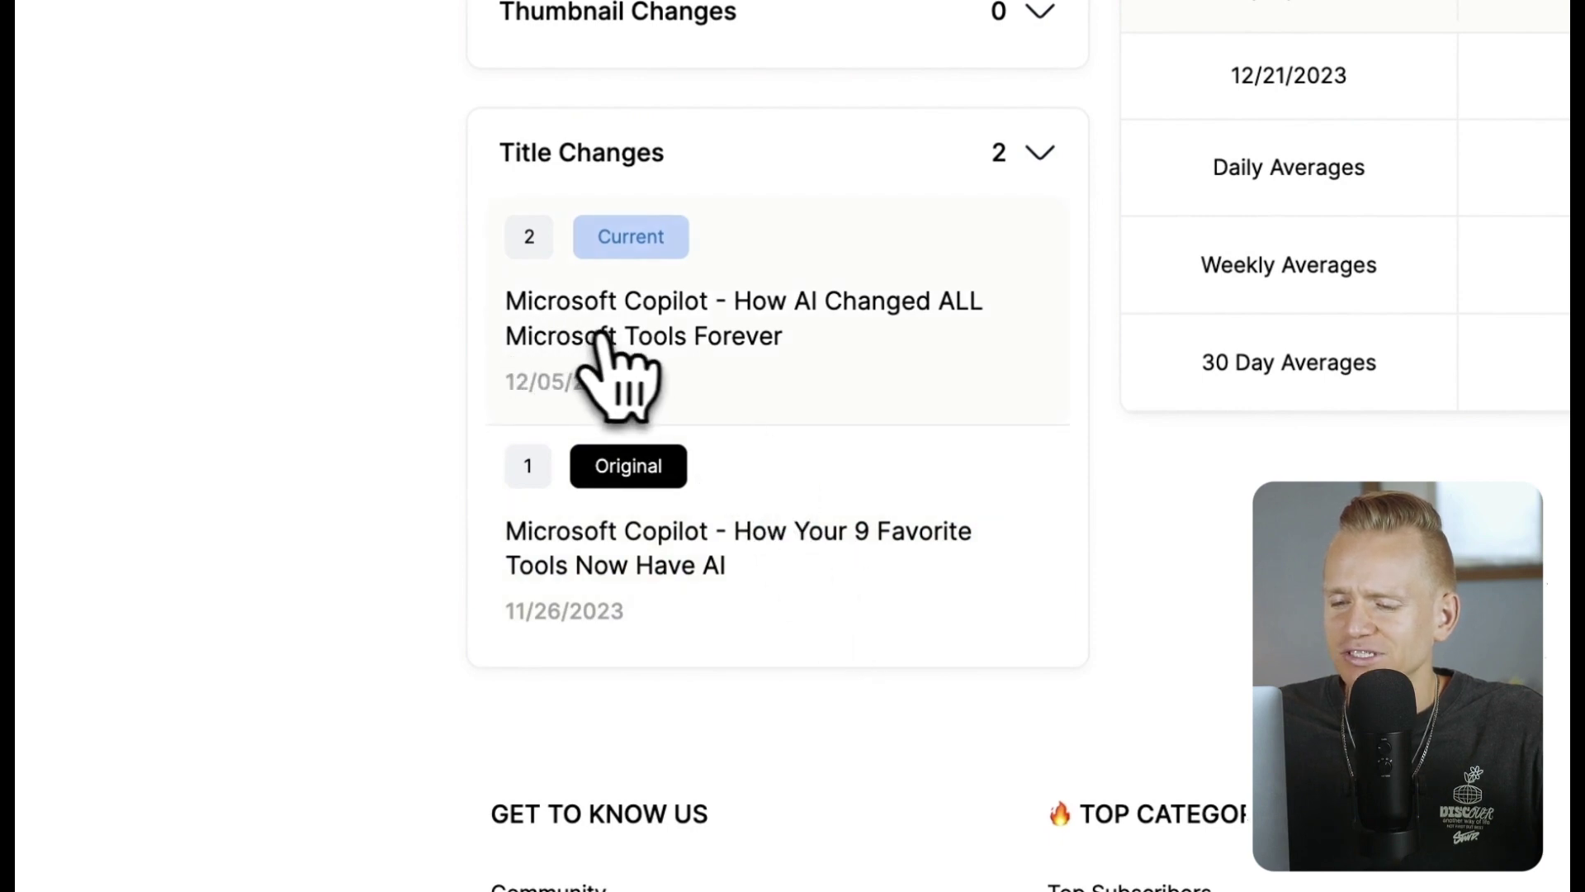
{"action": "left_click_drag", "start_coordinate": [529, 307], "coordinate": [795, 342]}
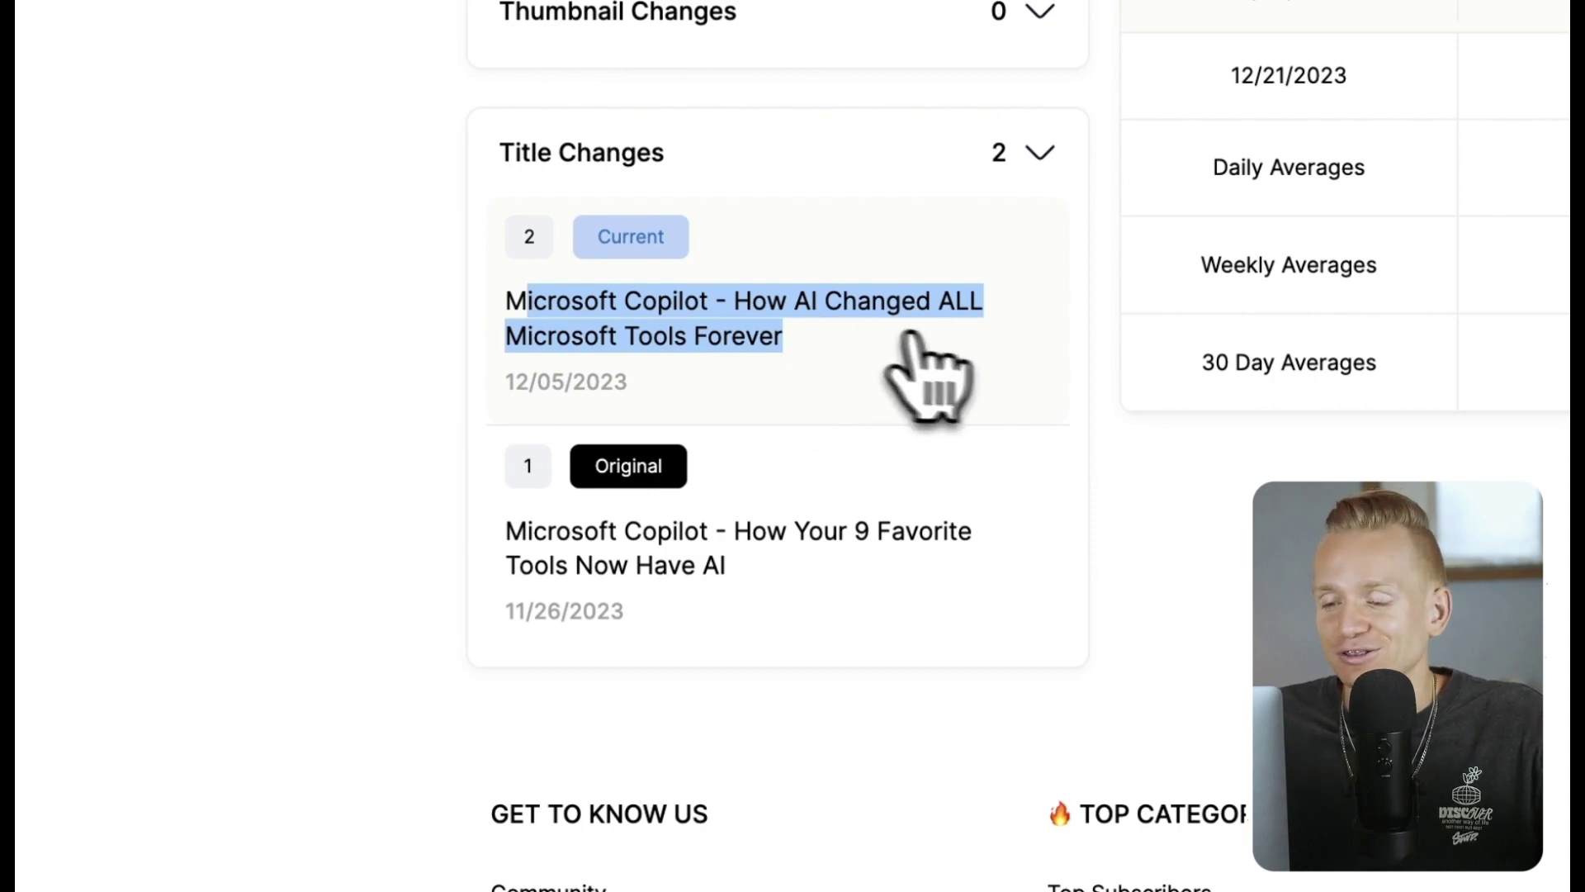
{"action": "left_click", "coordinate": [939, 380]}
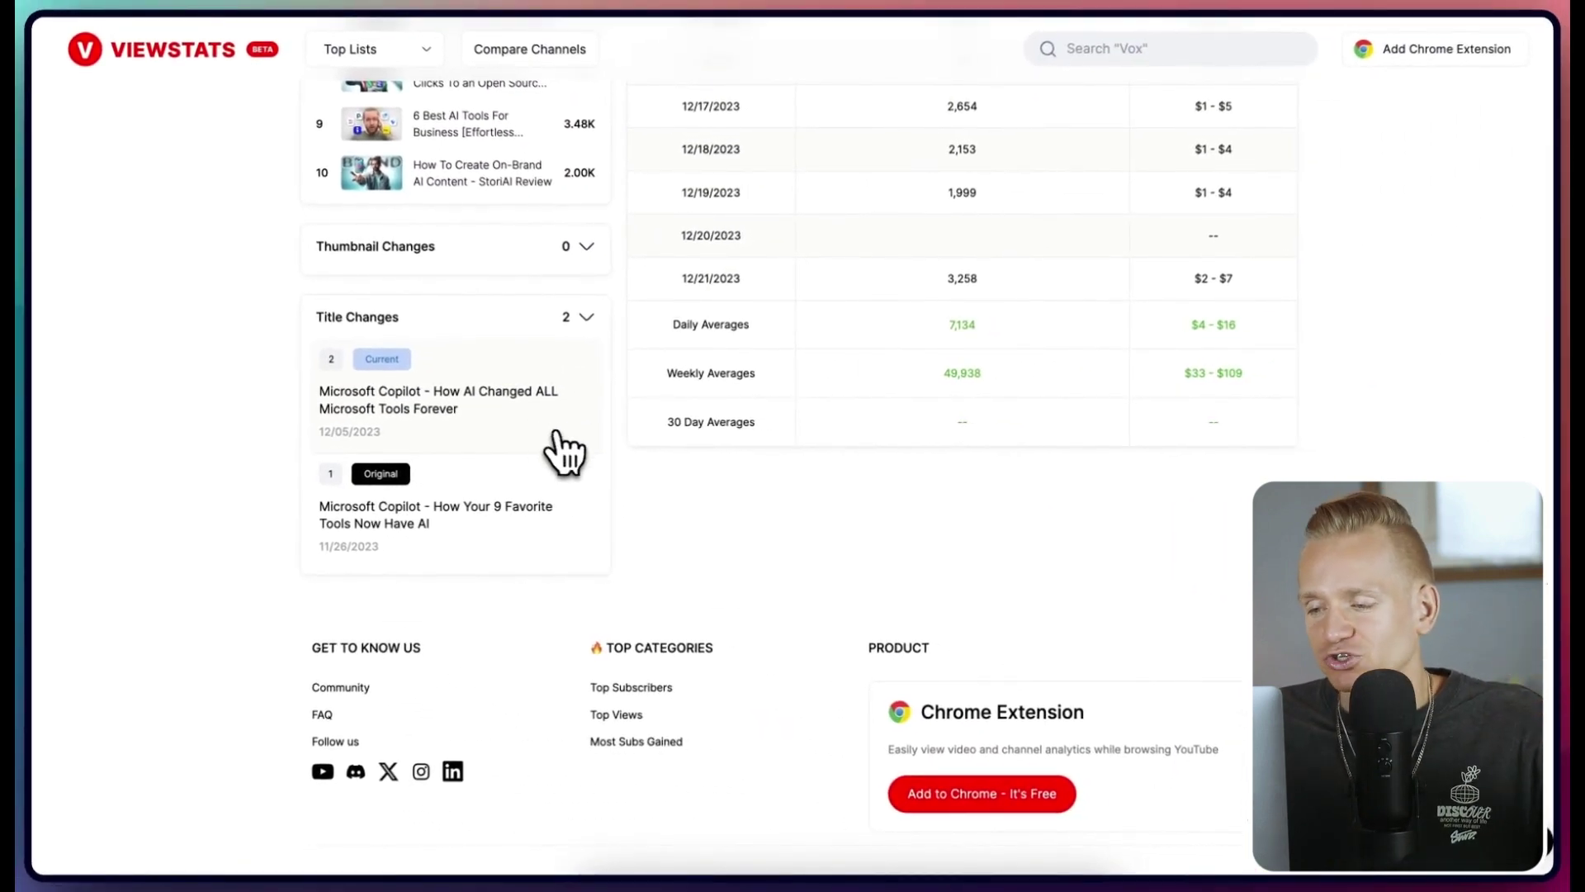
Step: Highlight the Copilot video's 122K total views, 1.37K likes and 180 views per hour
{"action": "scroll", "coordinate": [594, 450], "scroll_direction": "up", "scroll_amount": 5}
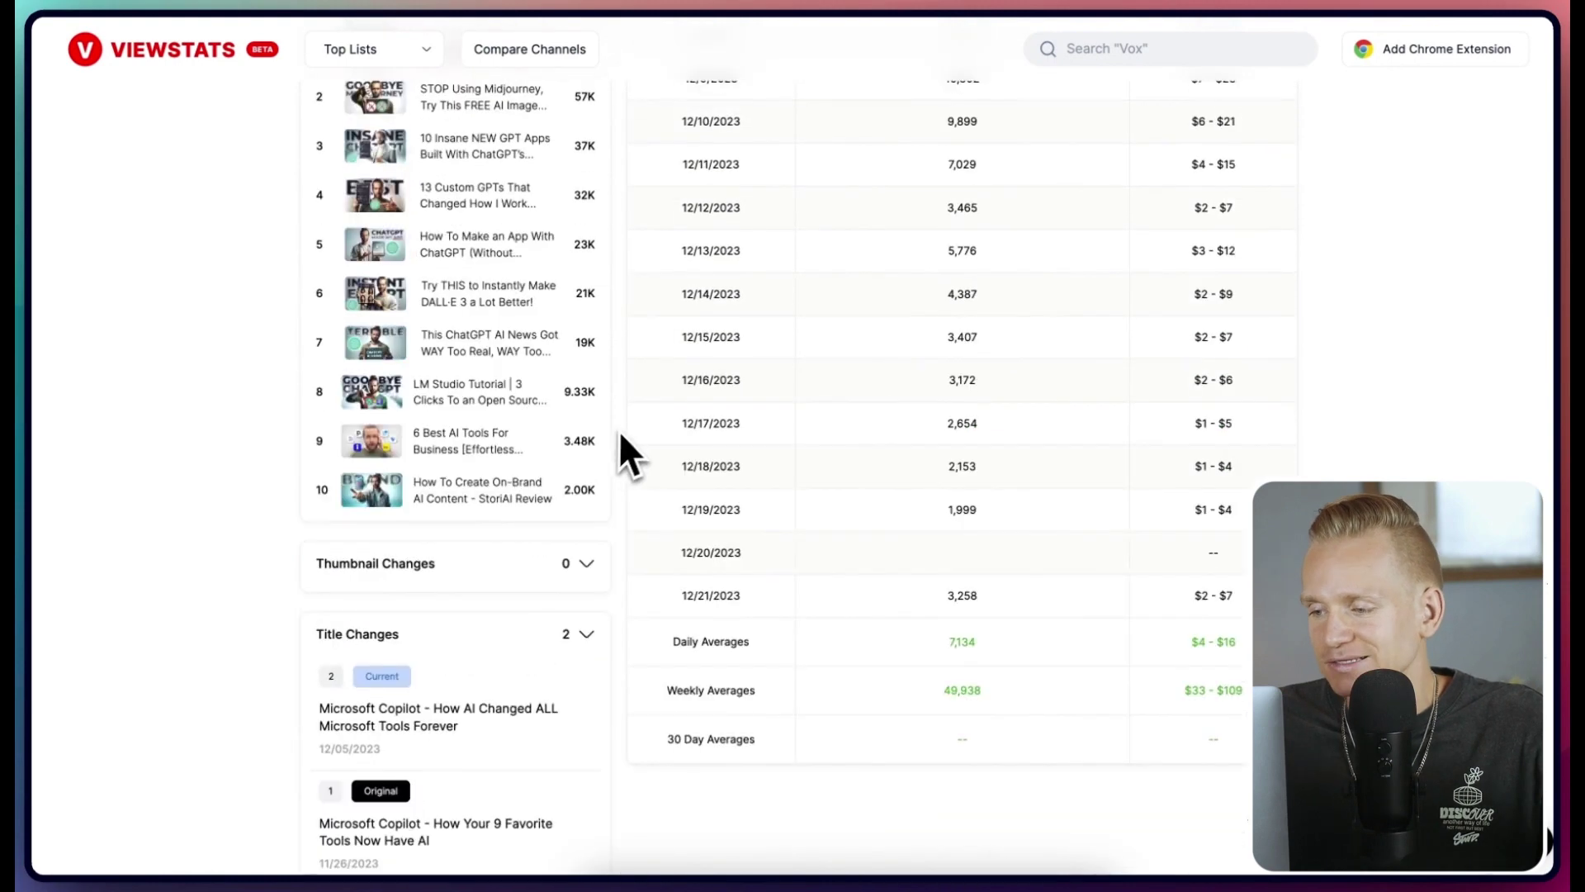
{"action": "scroll", "coordinate": [640, 425], "scroll_direction": "up", "scroll_amount": 8}
{"action": "scroll", "coordinate": [733, 413], "scroll_direction": "up", "scroll_amount": 2}
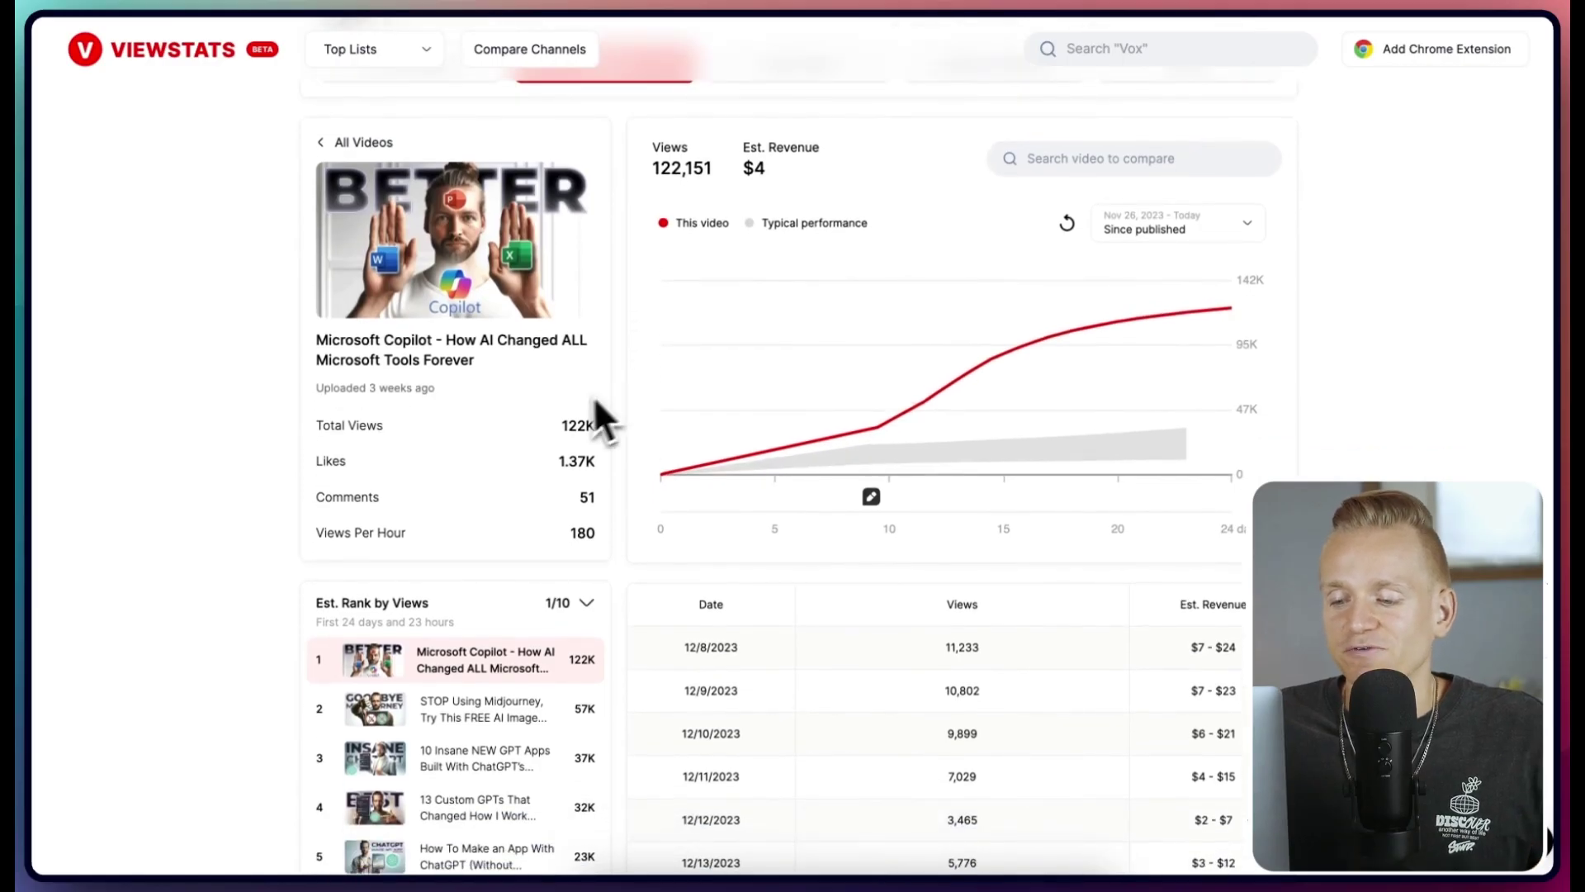
{"action": "left_click_drag", "start_coordinate": [307, 424], "coordinate": [383, 496]}
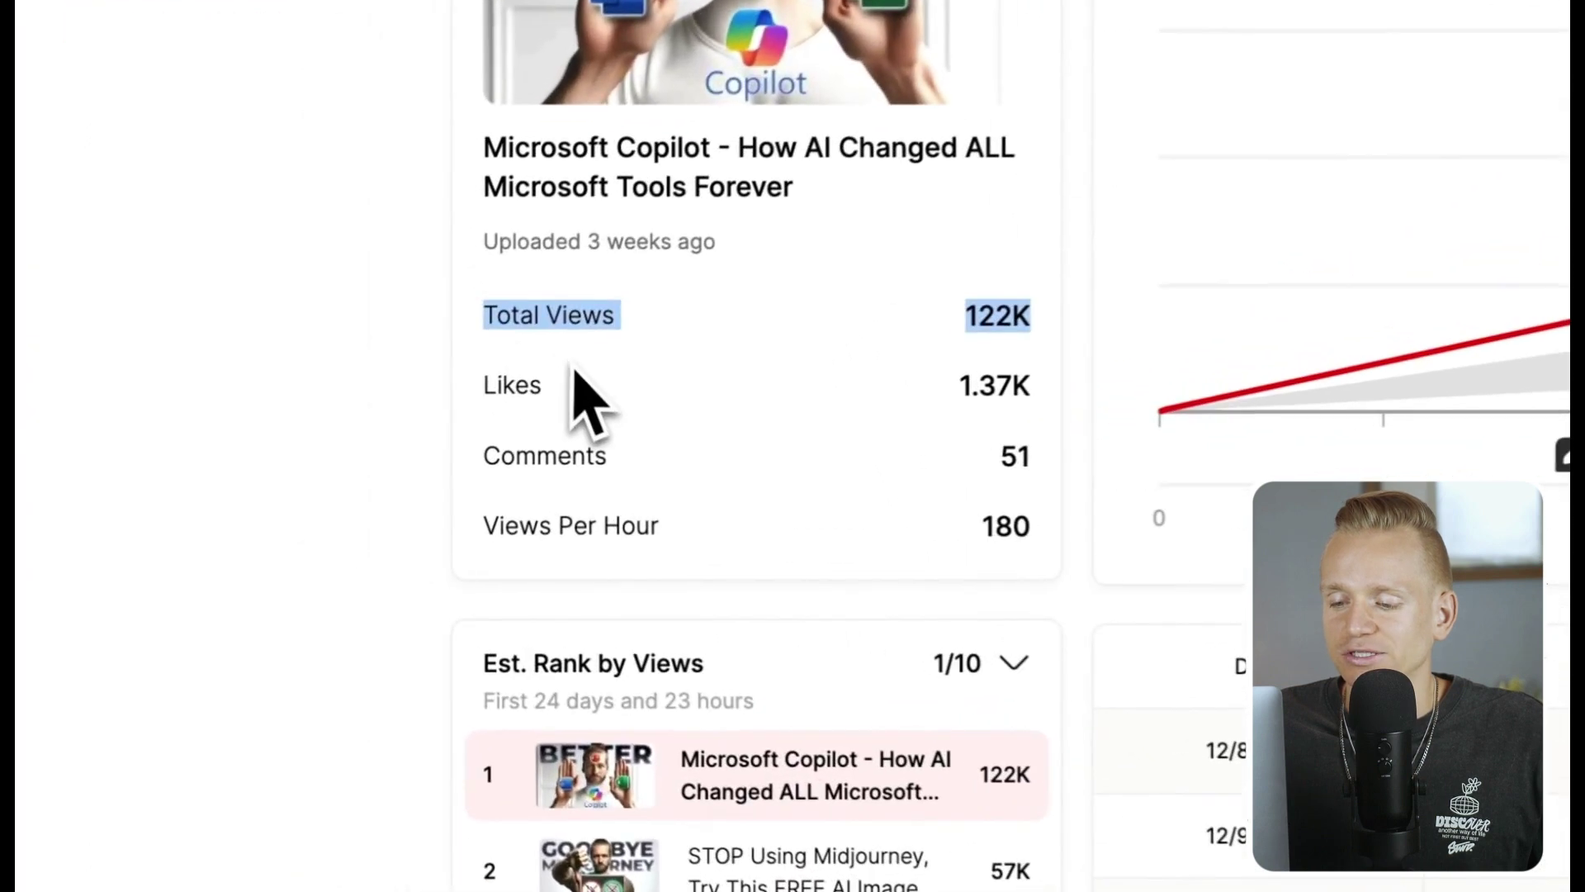
{"action": "left_click", "coordinate": [487, 543]}
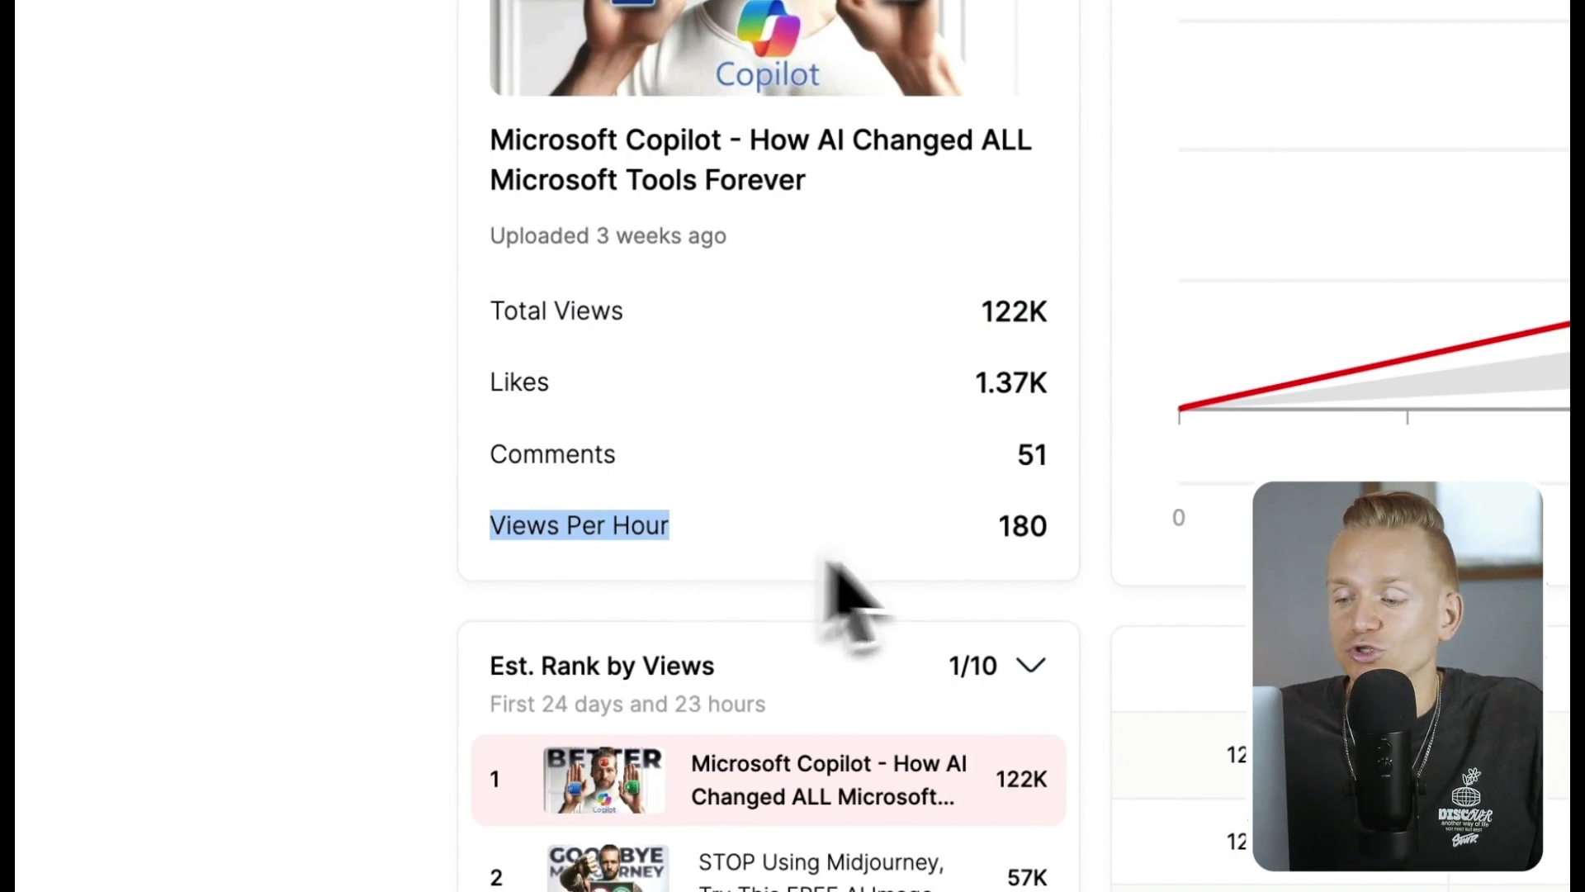
{"action": "left_click", "coordinate": [991, 547]}
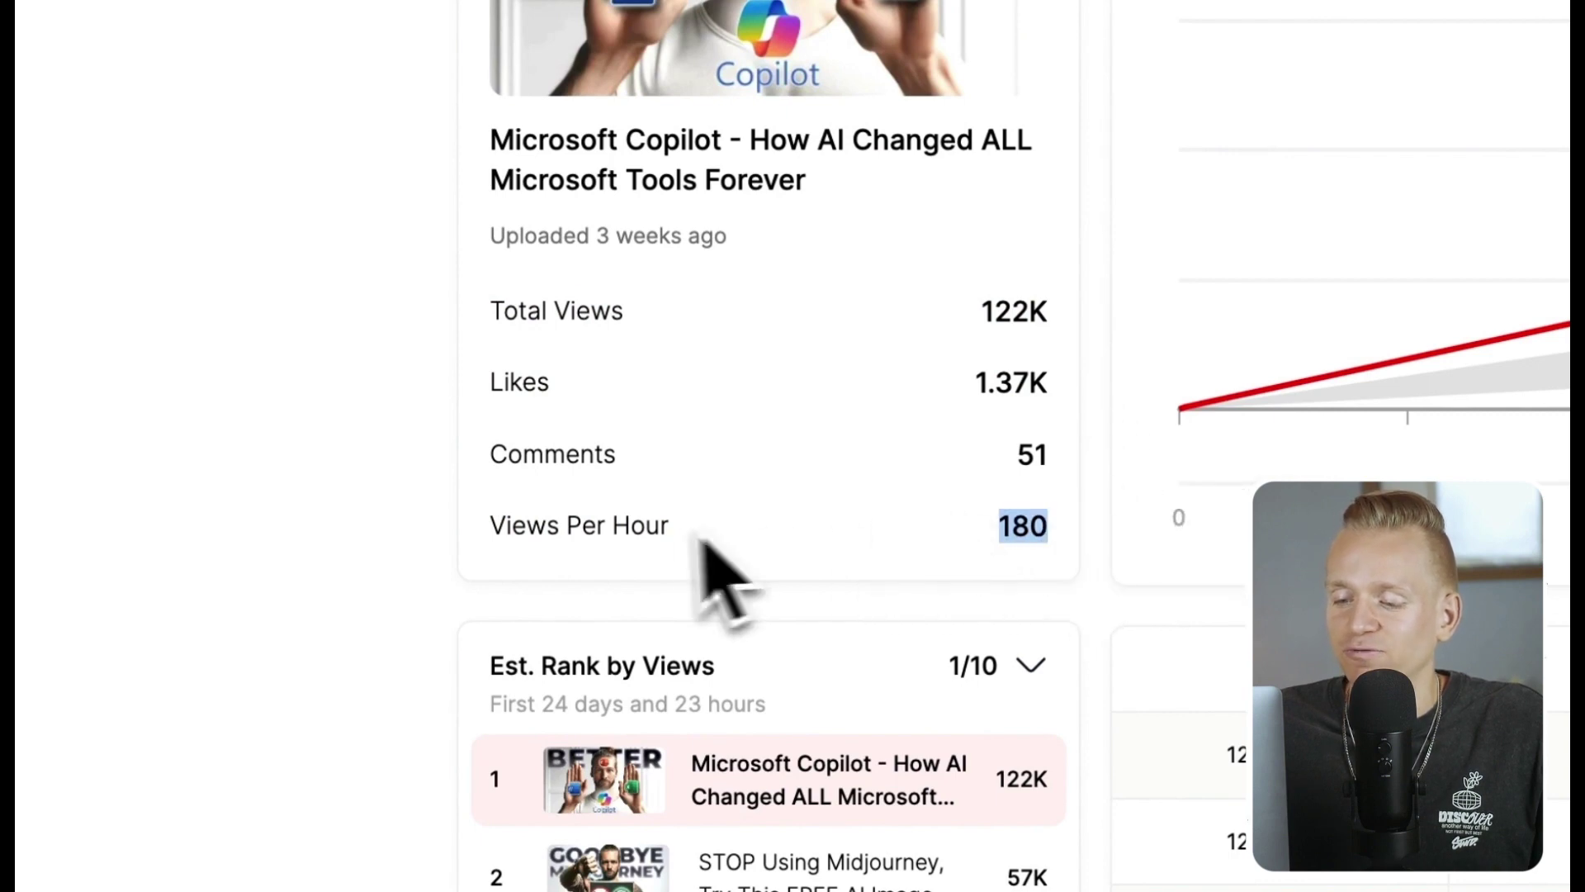
{"action": "left_click_drag", "start_coordinate": [545, 561], "coordinate": [506, 531]}
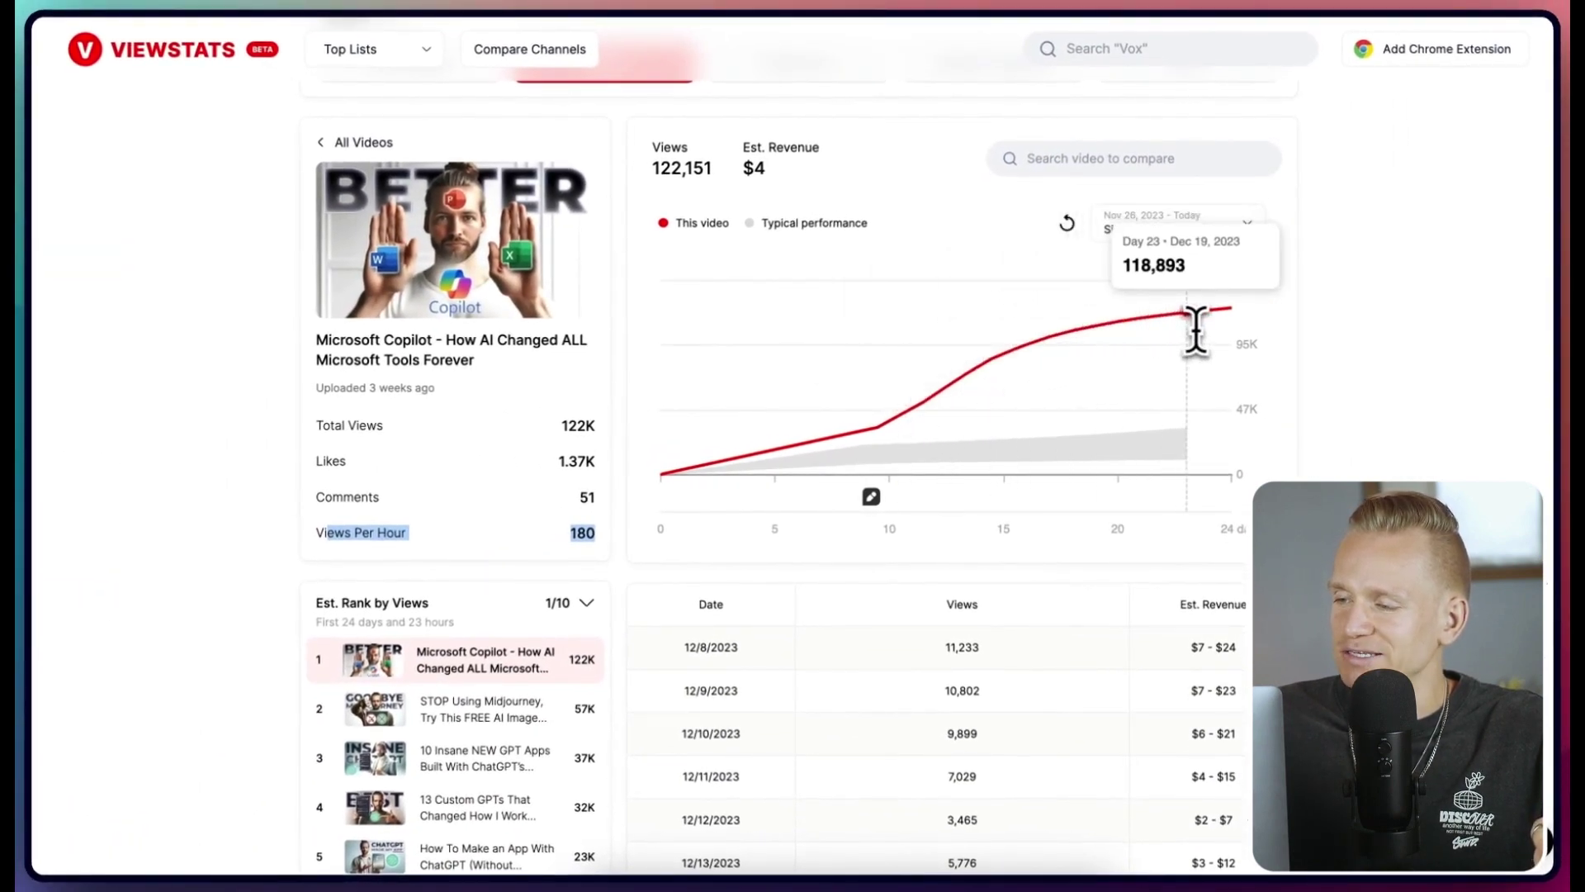
{"action": "left_click", "coordinate": [1107, 230]}
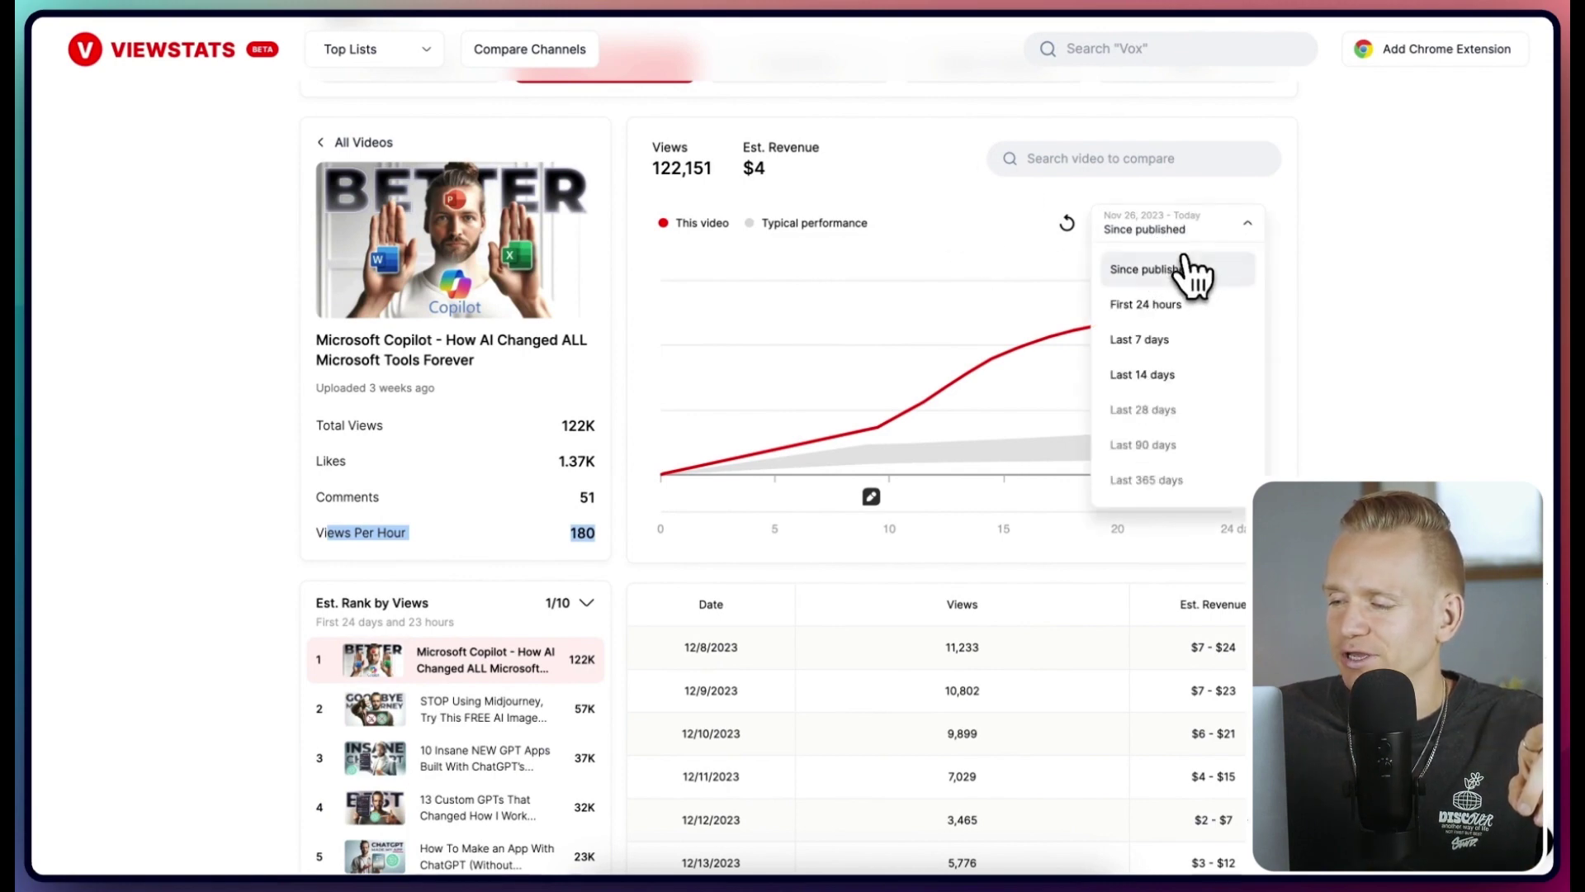
{"action": "left_click", "coordinate": [1171, 368]}
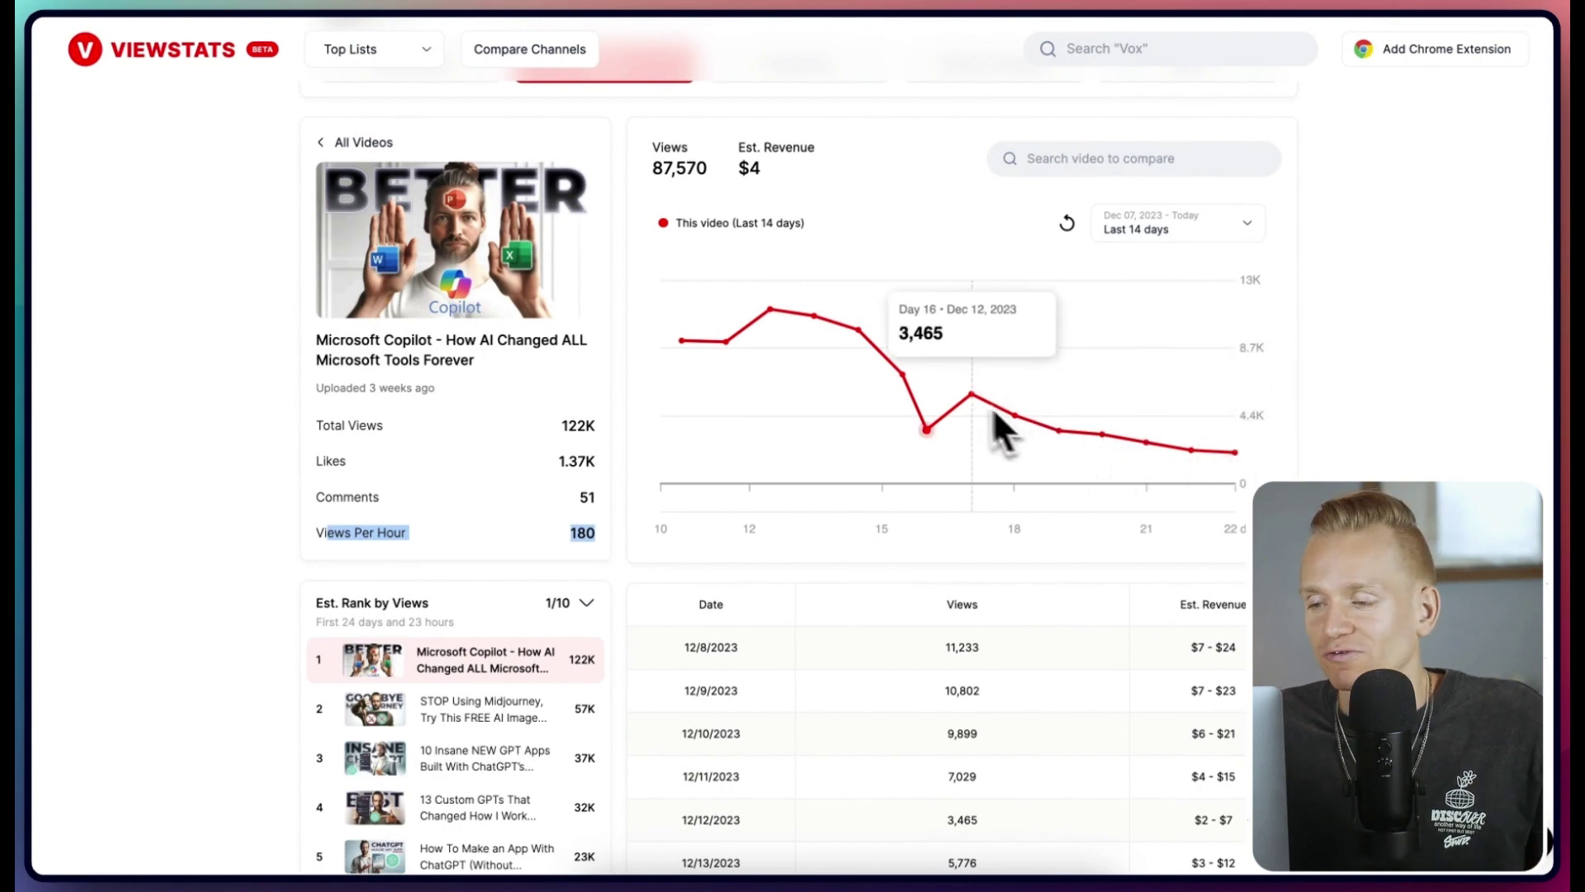
{"action": "left_click", "coordinate": [1155, 230]}
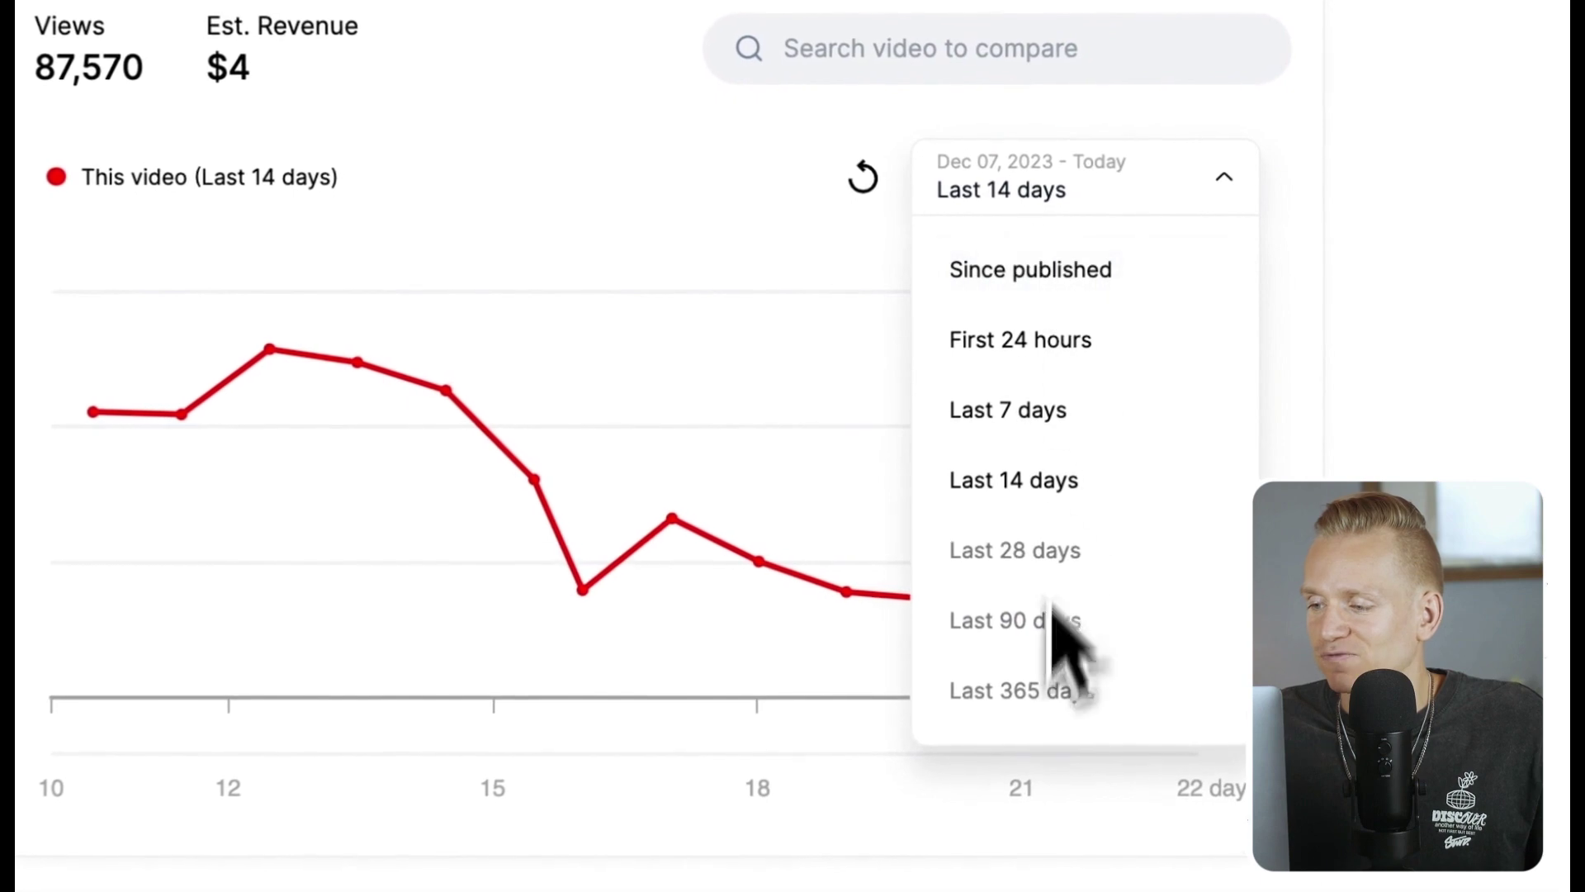
{"action": "left_click", "coordinate": [1054, 277]}
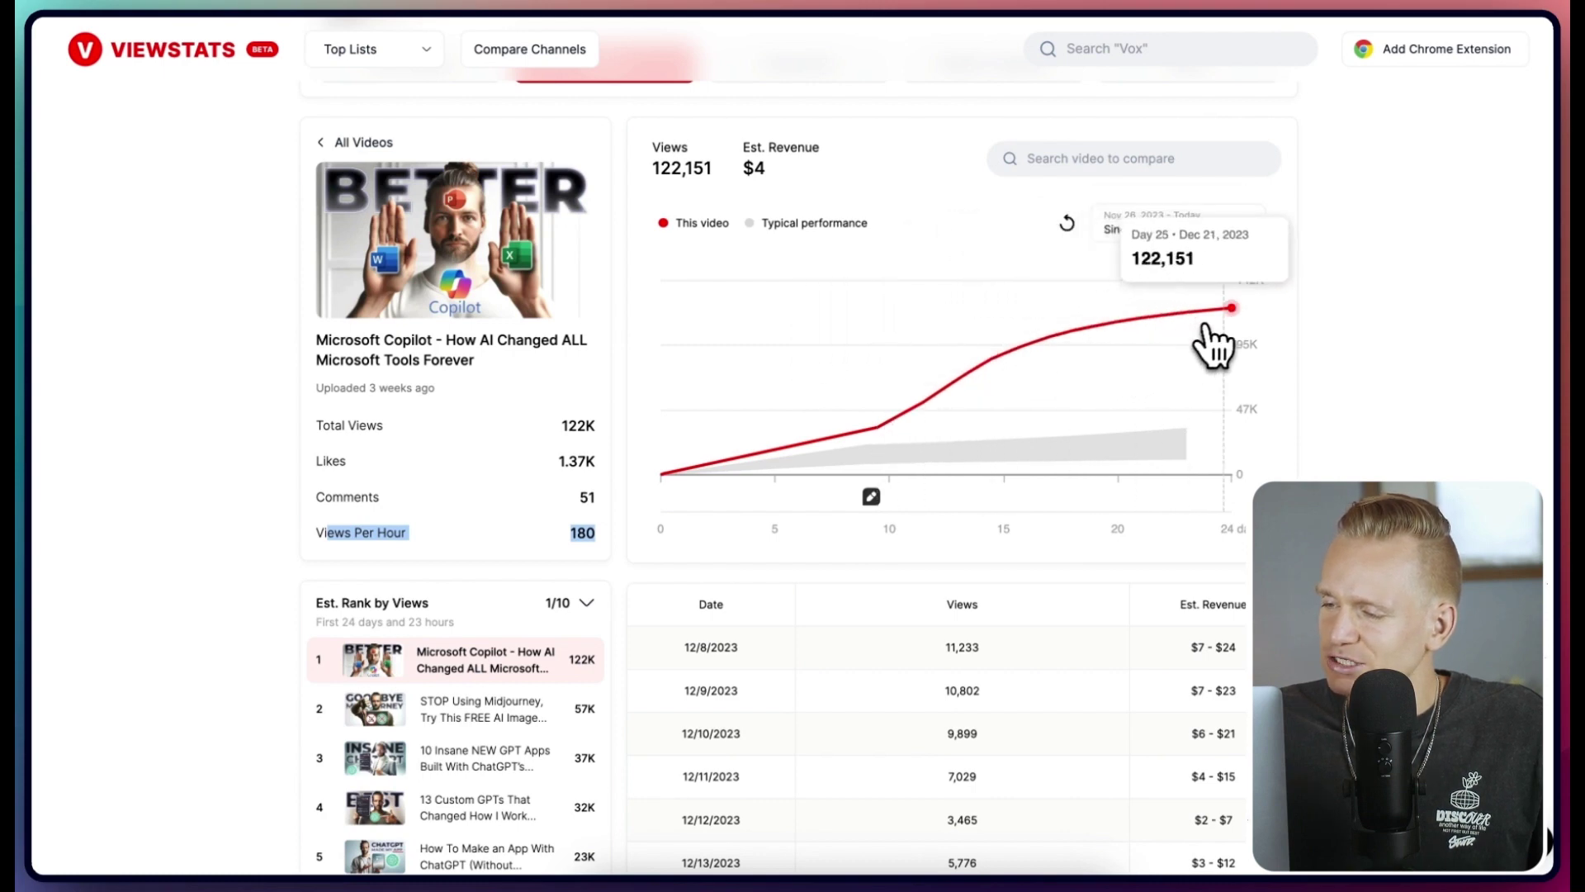
{"action": "left_click", "coordinate": [1207, 235]}
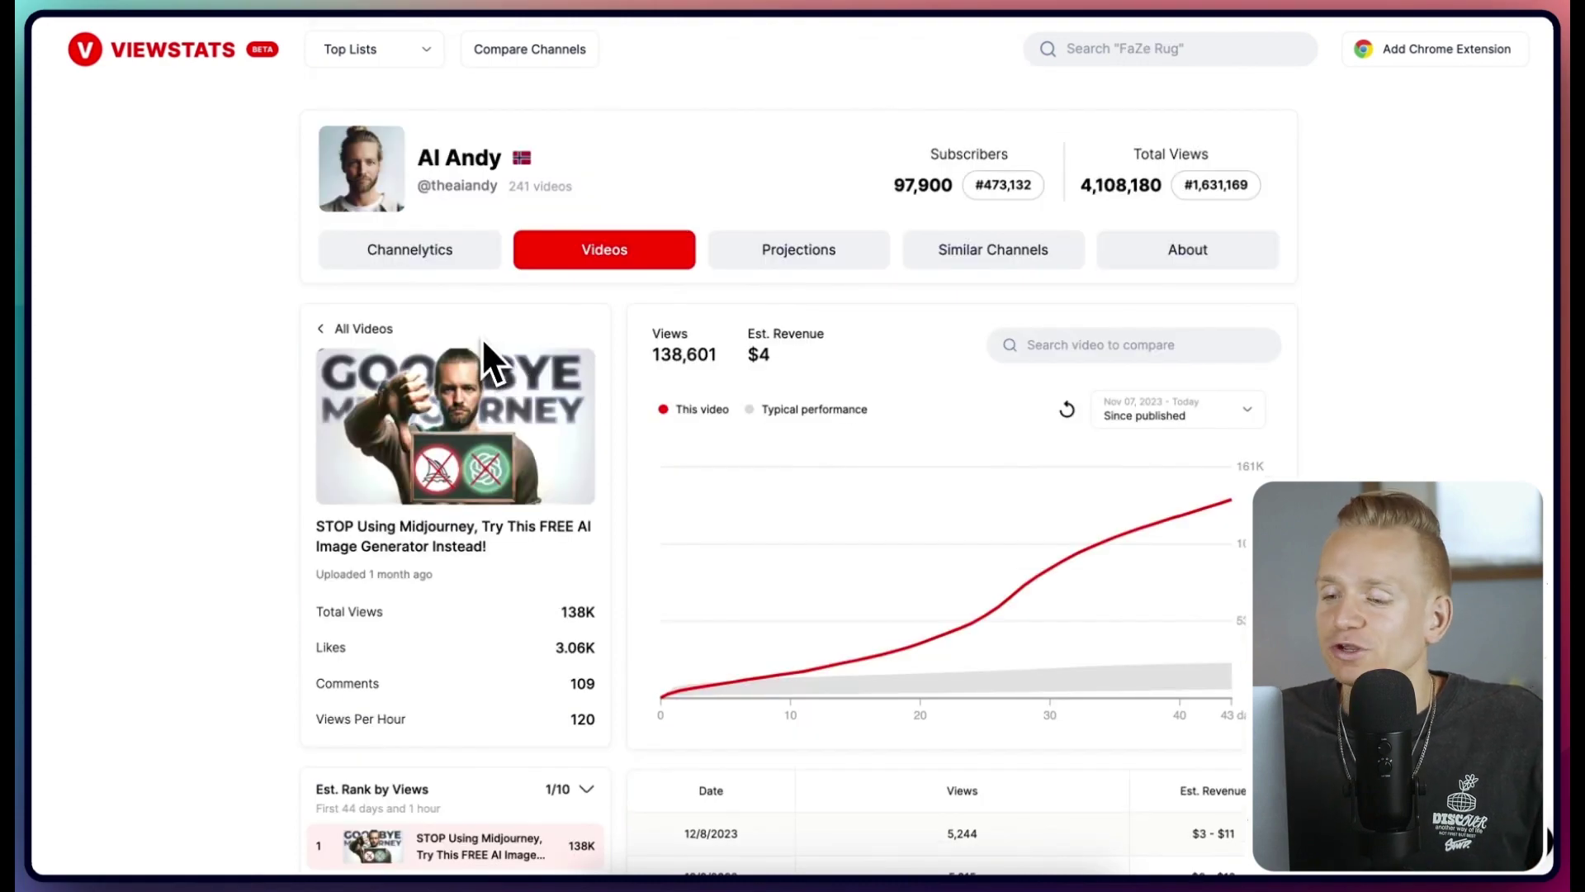
Step: Switch the Midjourney video's views chart to Last 28 days, then back to Since published
{"action": "scroll", "coordinate": [492, 348], "scroll_direction": "down", "scroll_amount": 2}
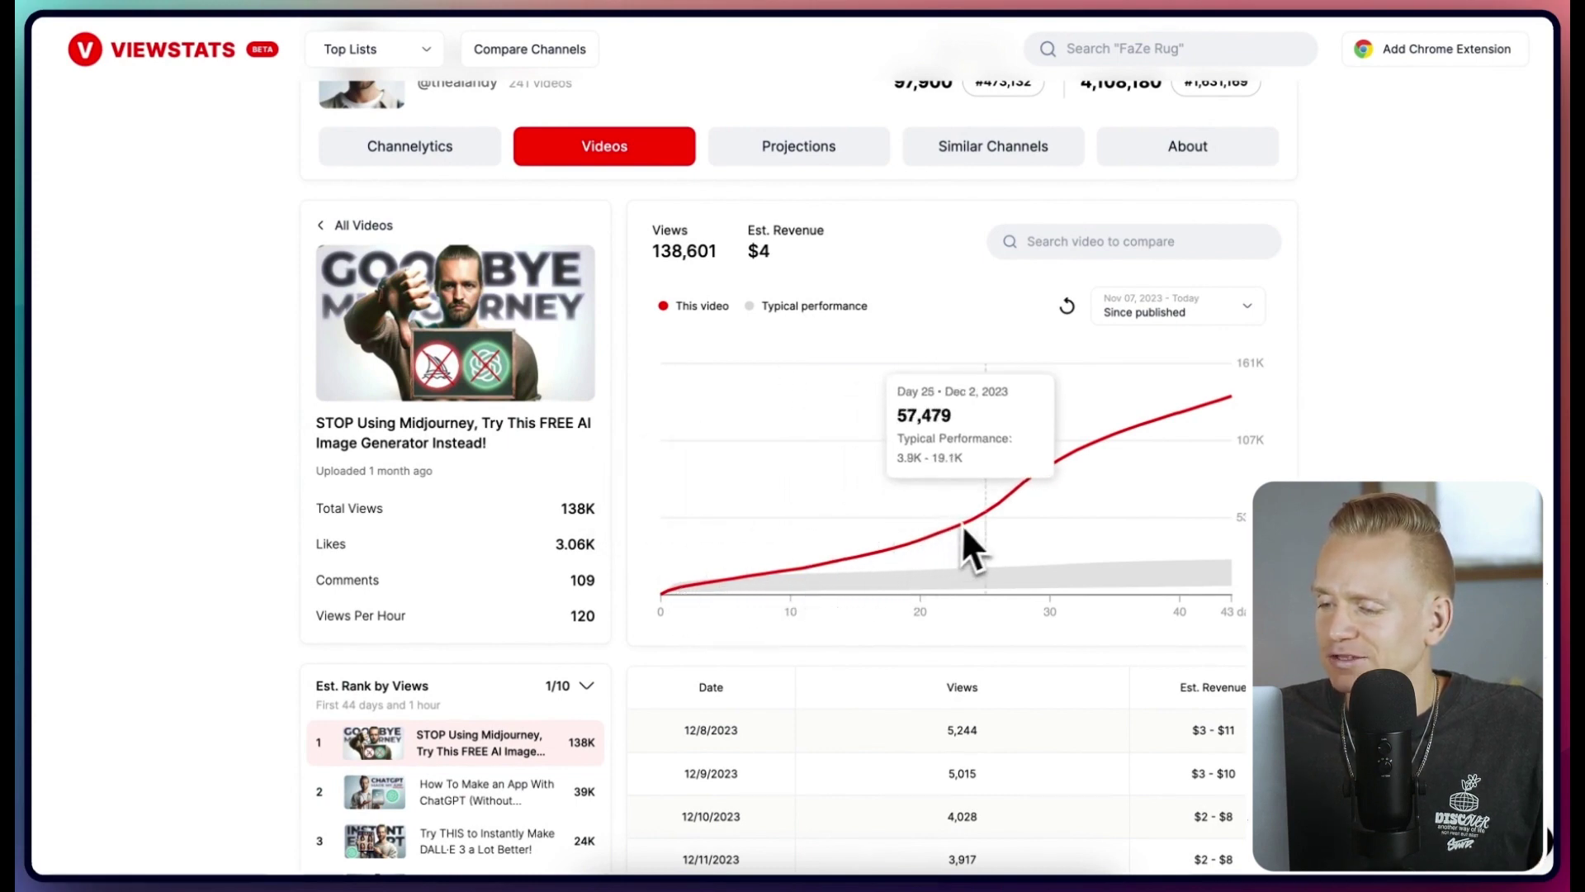
{"action": "left_click", "coordinate": [1229, 246]}
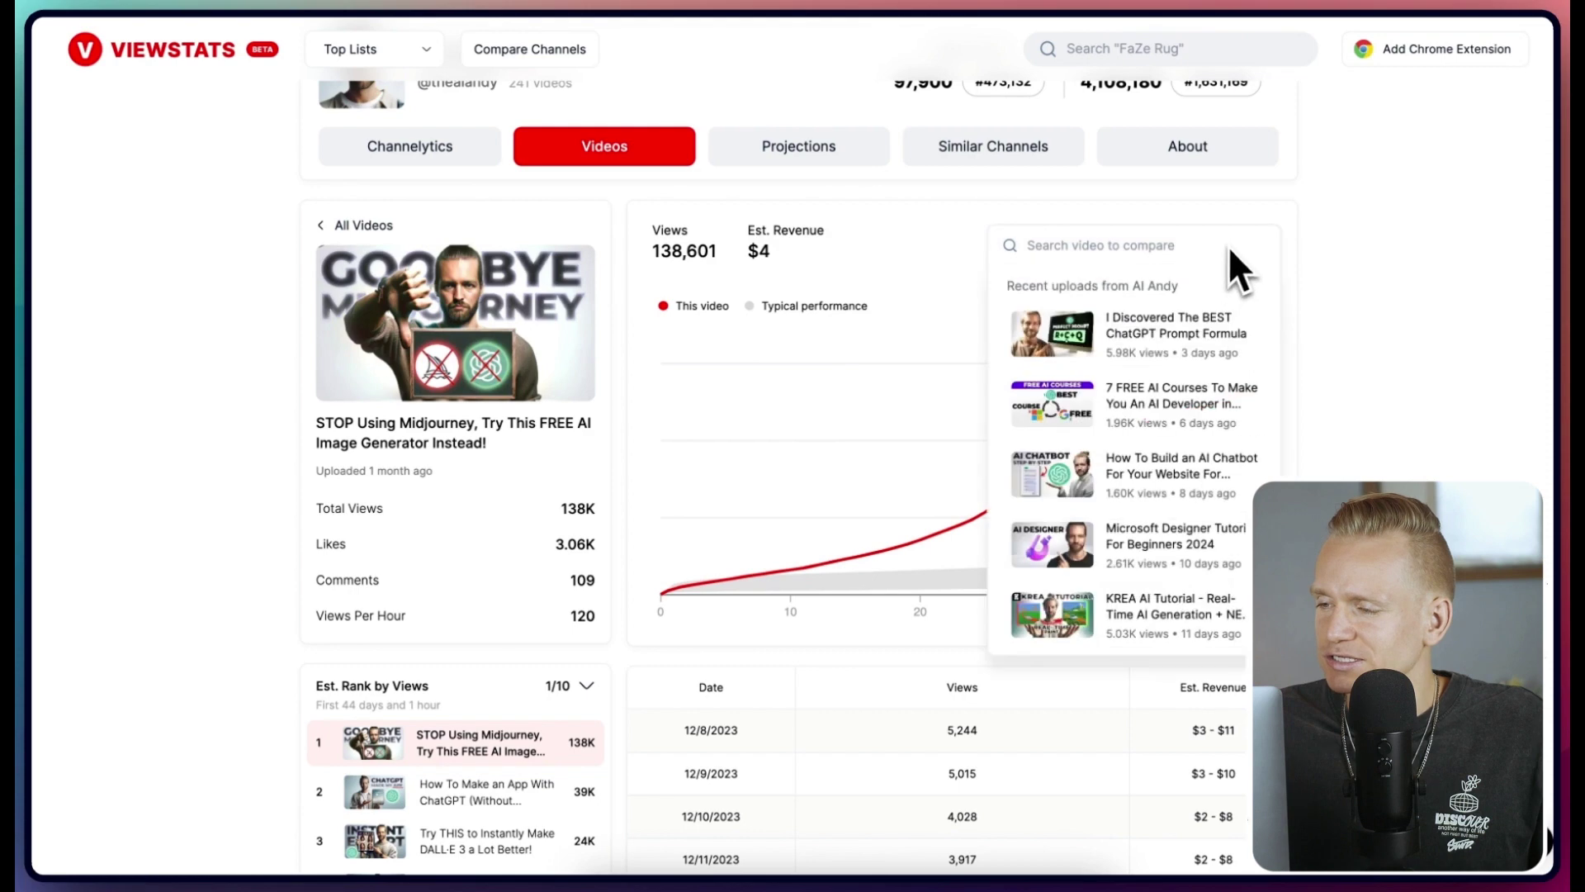
{"action": "left_click", "coordinate": [1248, 307]}
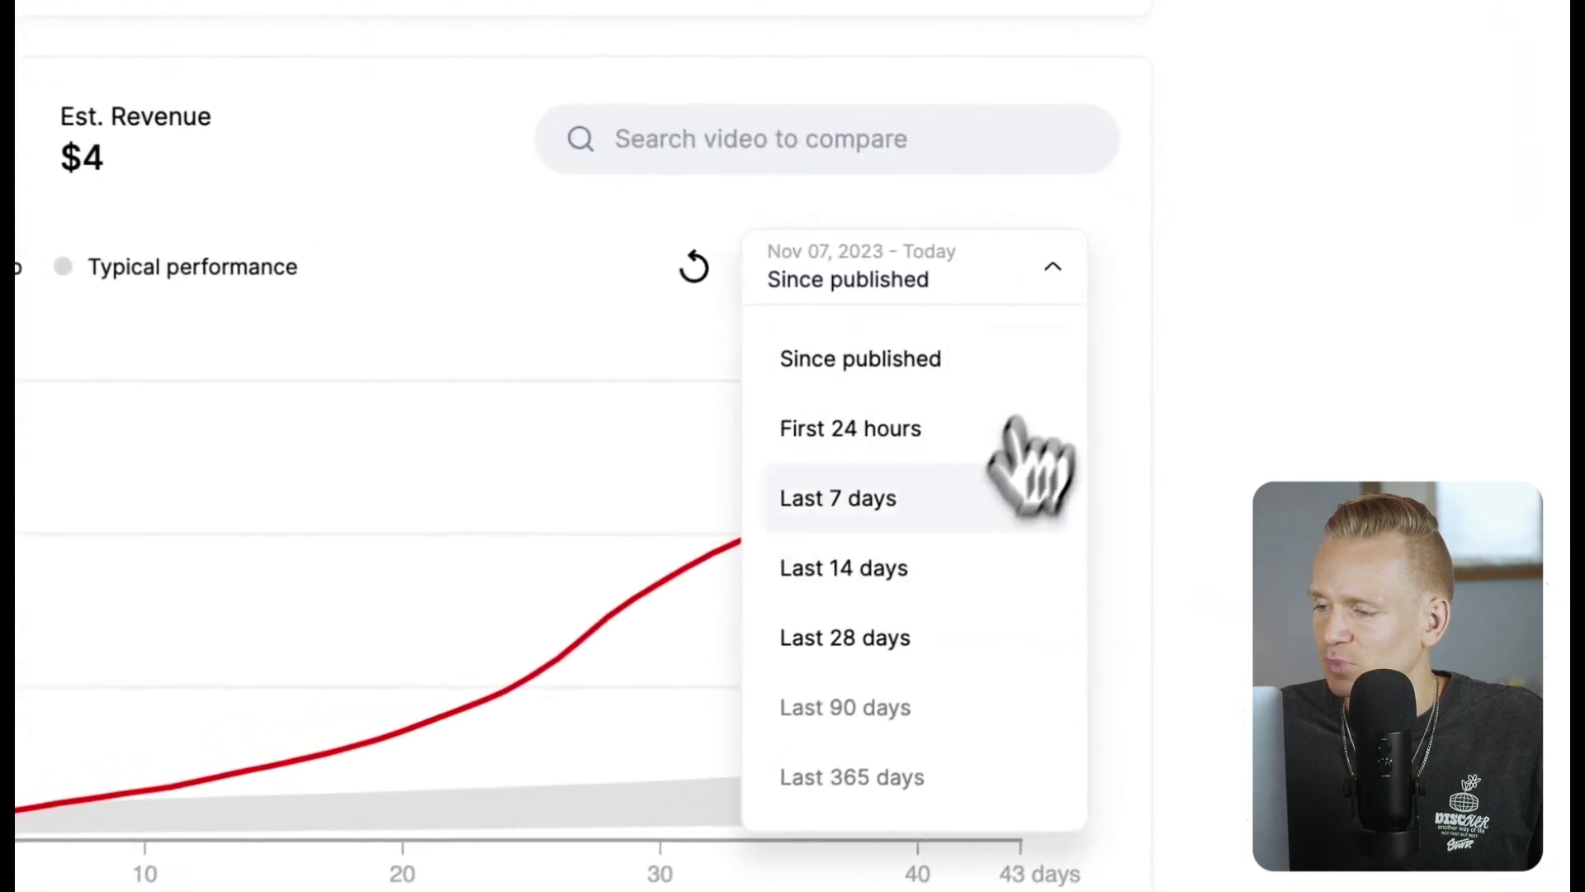
{"action": "left_click", "coordinate": [941, 617]}
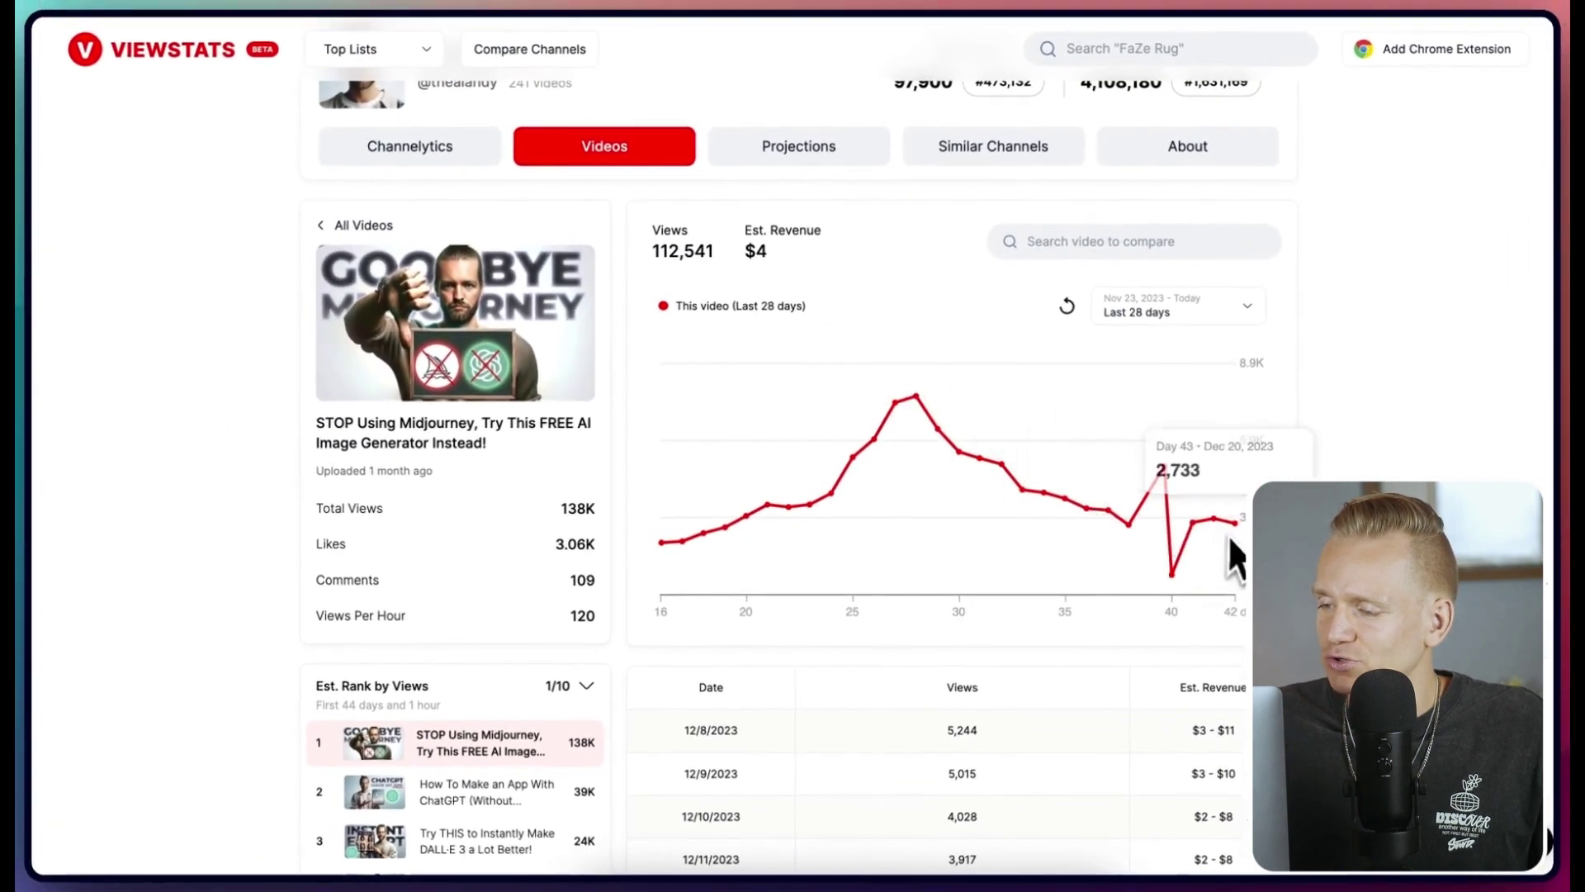
{"action": "left_click", "coordinate": [1247, 307]}
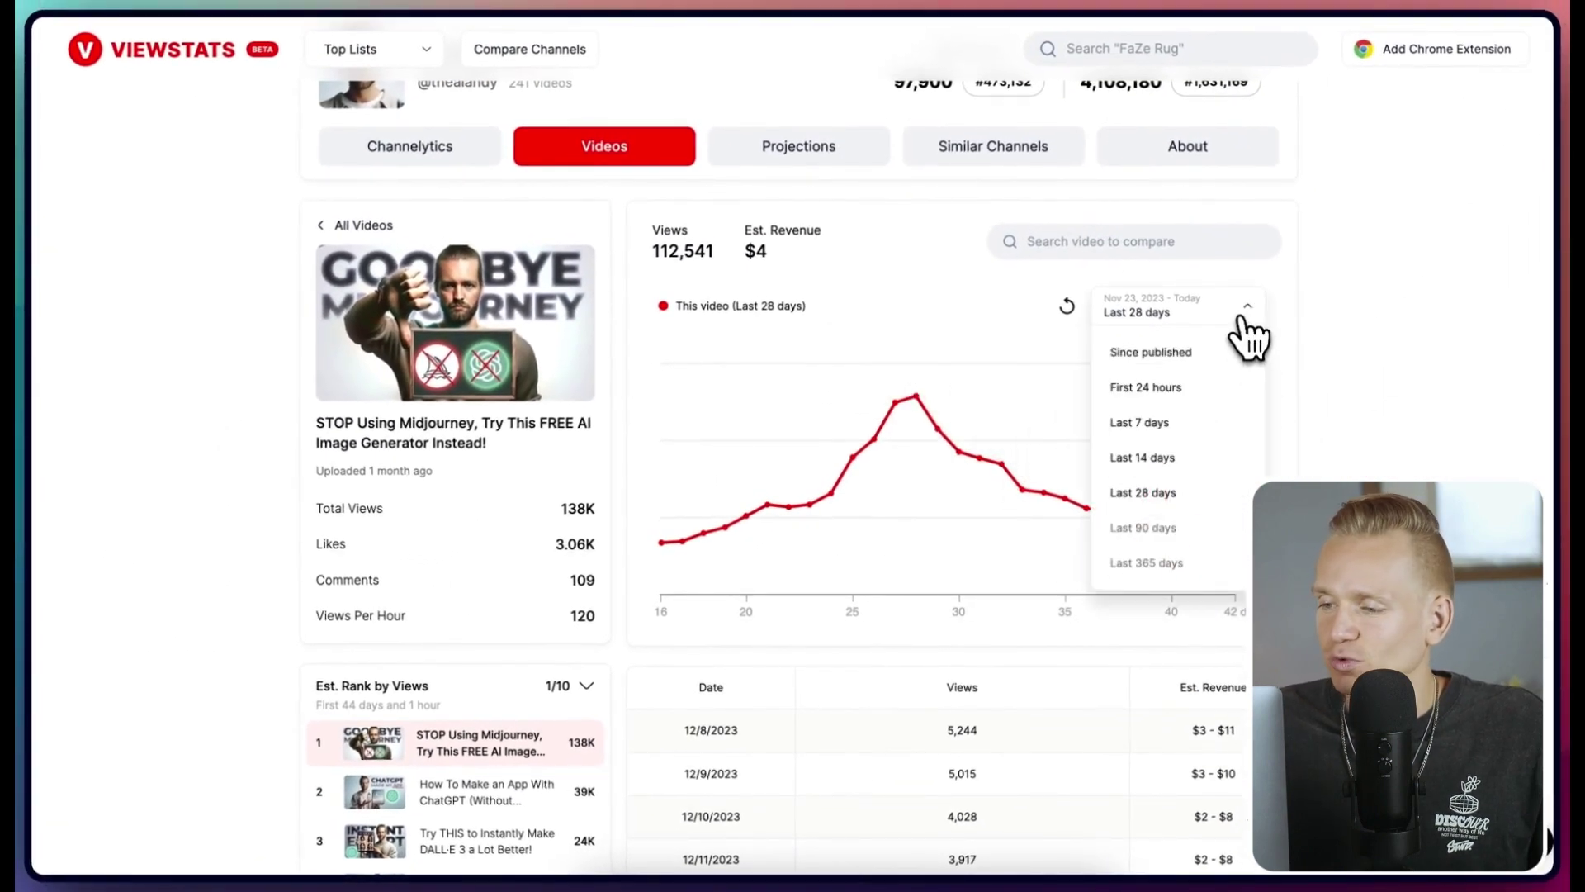
{"action": "left_click", "coordinate": [1230, 353]}
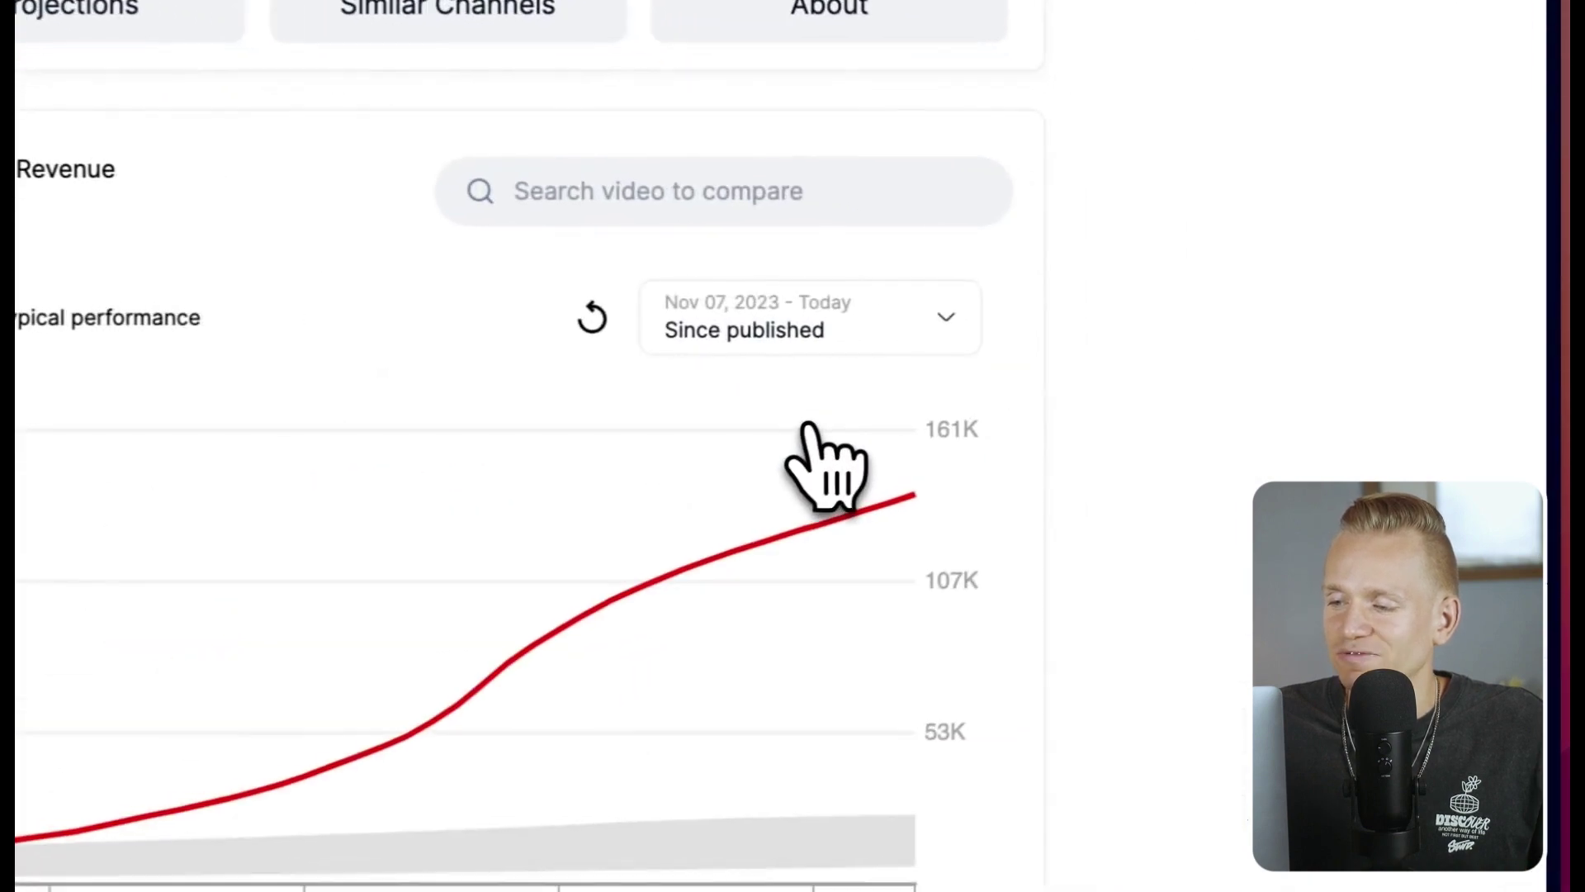
Step: Scroll down to the rank list placing the Midjourney video first of ten
{"action": "scroll", "coordinate": [617, 198], "scroll_direction": "down", "scroll_amount": 5}
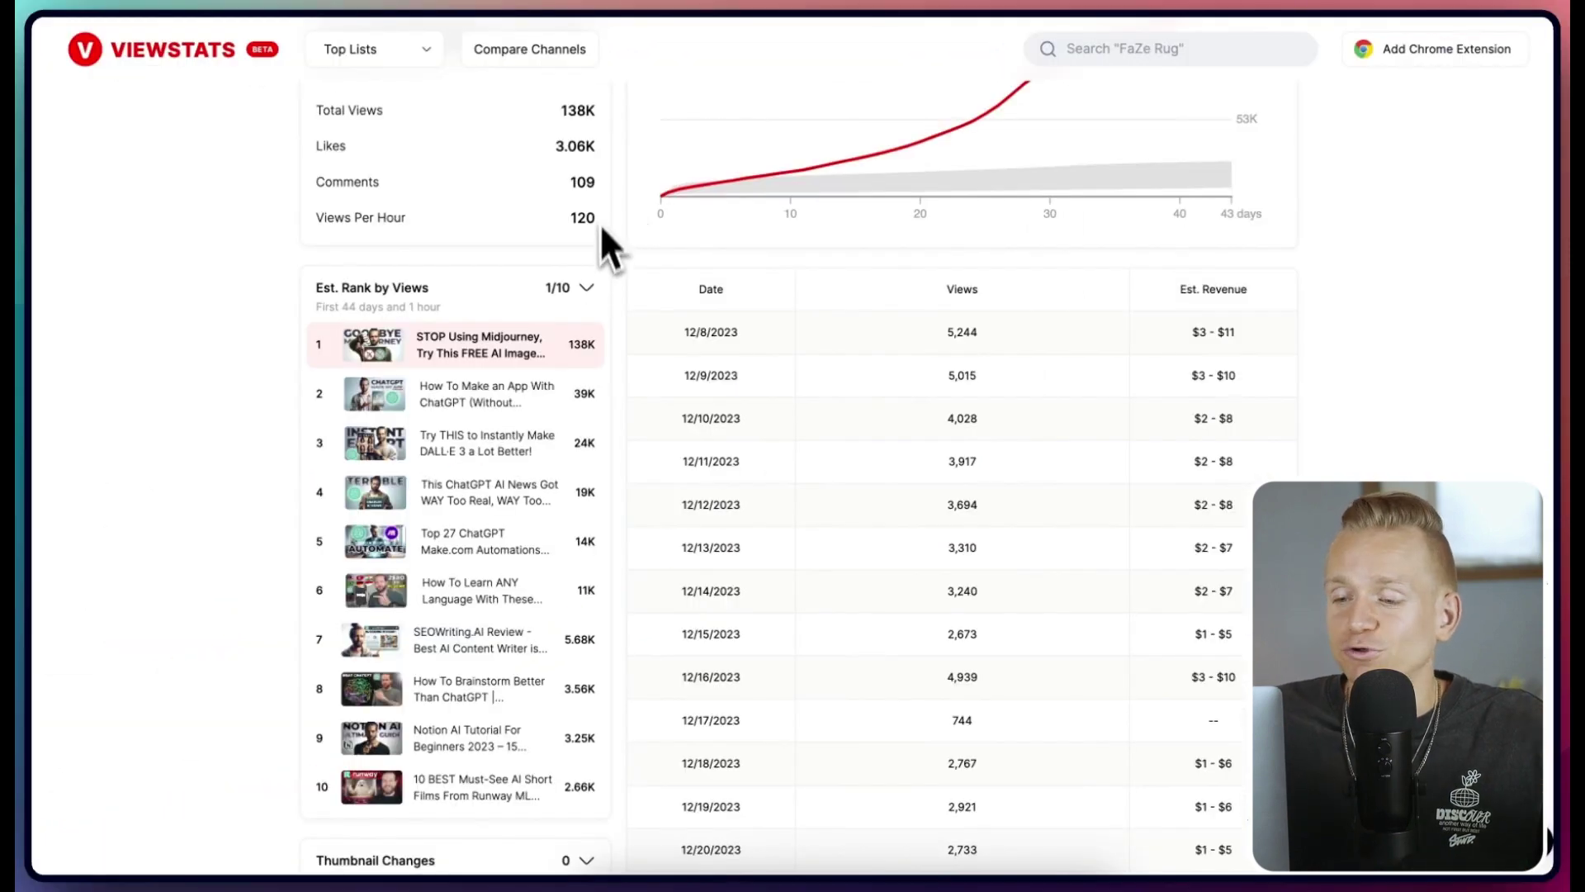
{"action": "scroll", "coordinate": [593, 256], "scroll_direction": "down", "scroll_amount": 1}
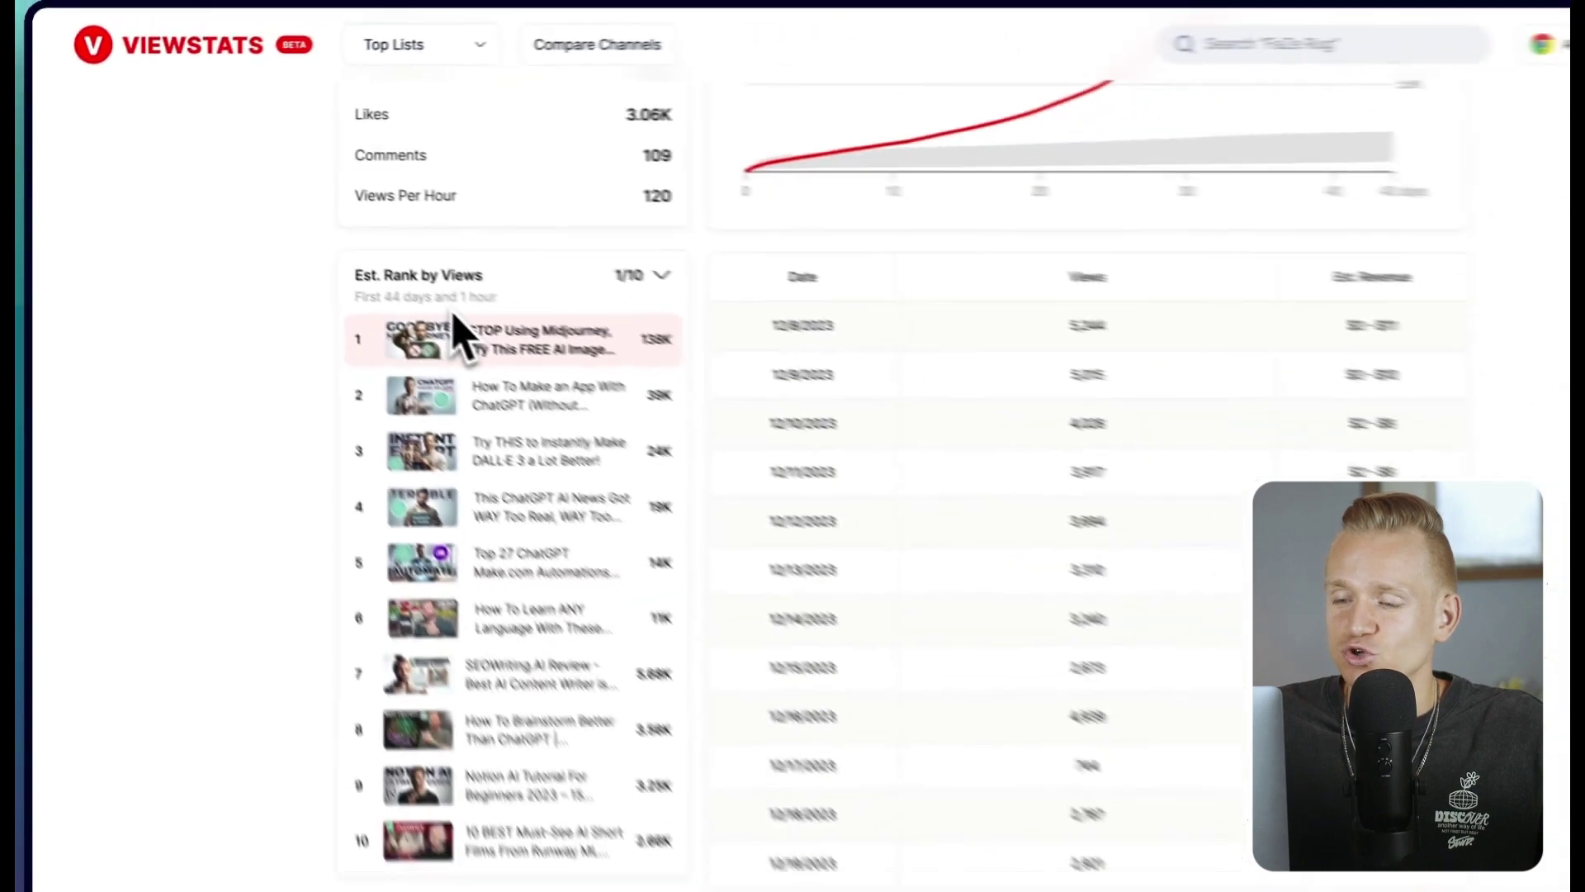
{"action": "scroll", "coordinate": [403, 290], "scroll_direction": "down", "scroll_amount": 1}
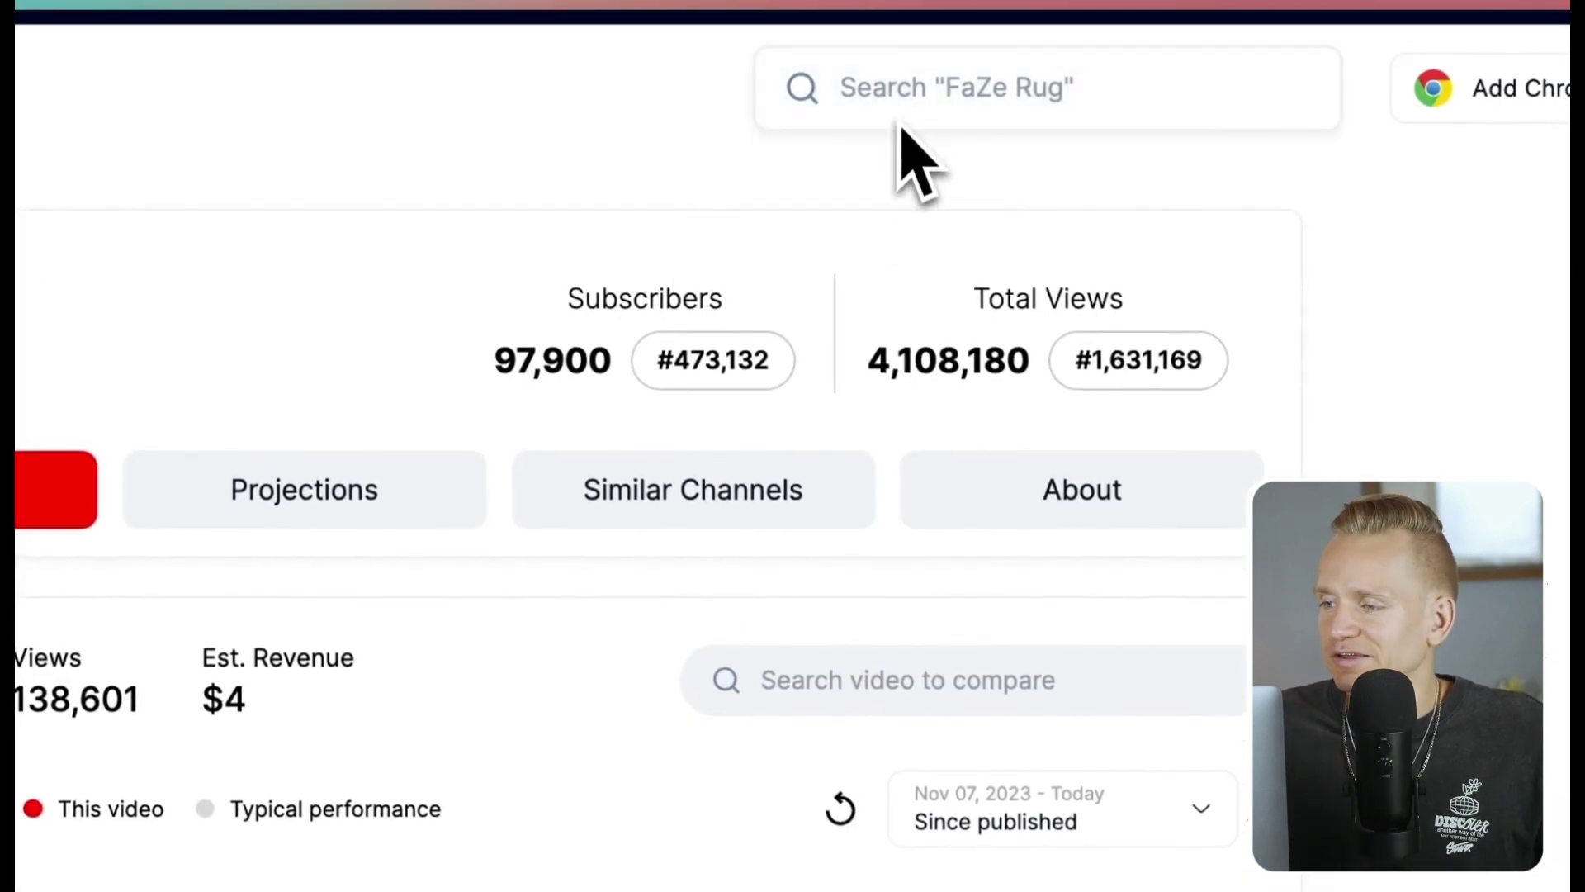
Step: Open the 'Asking A 76 Year Old Shipping Billionaire' video from Noah Kagan's Videos list
{"action": "type", "text": "noahko"}
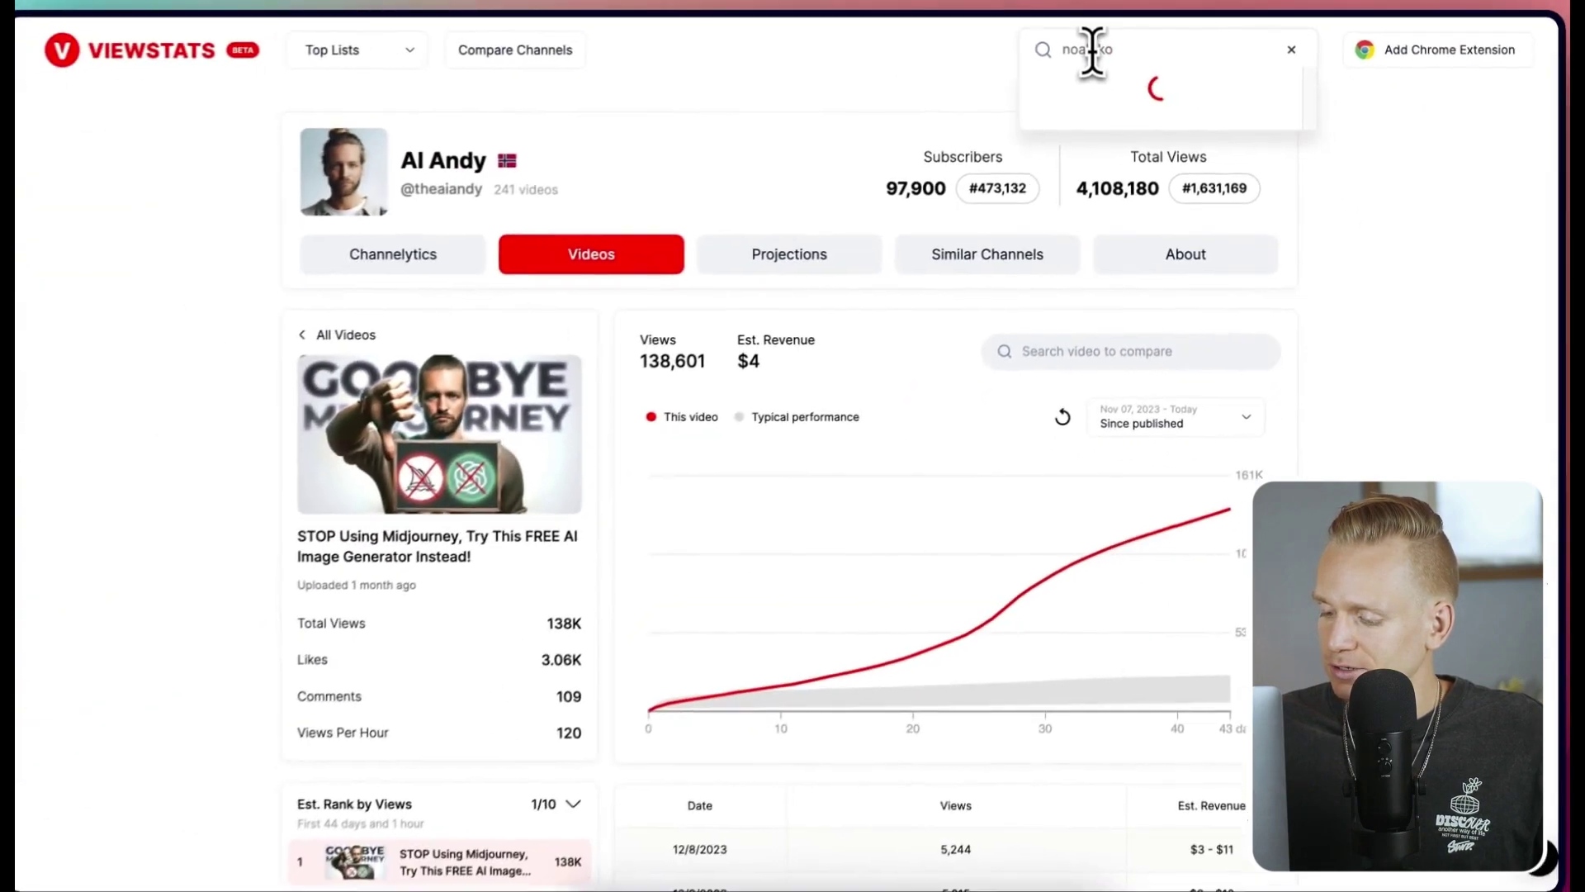
{"action": "left_click", "coordinate": [1129, 198]}
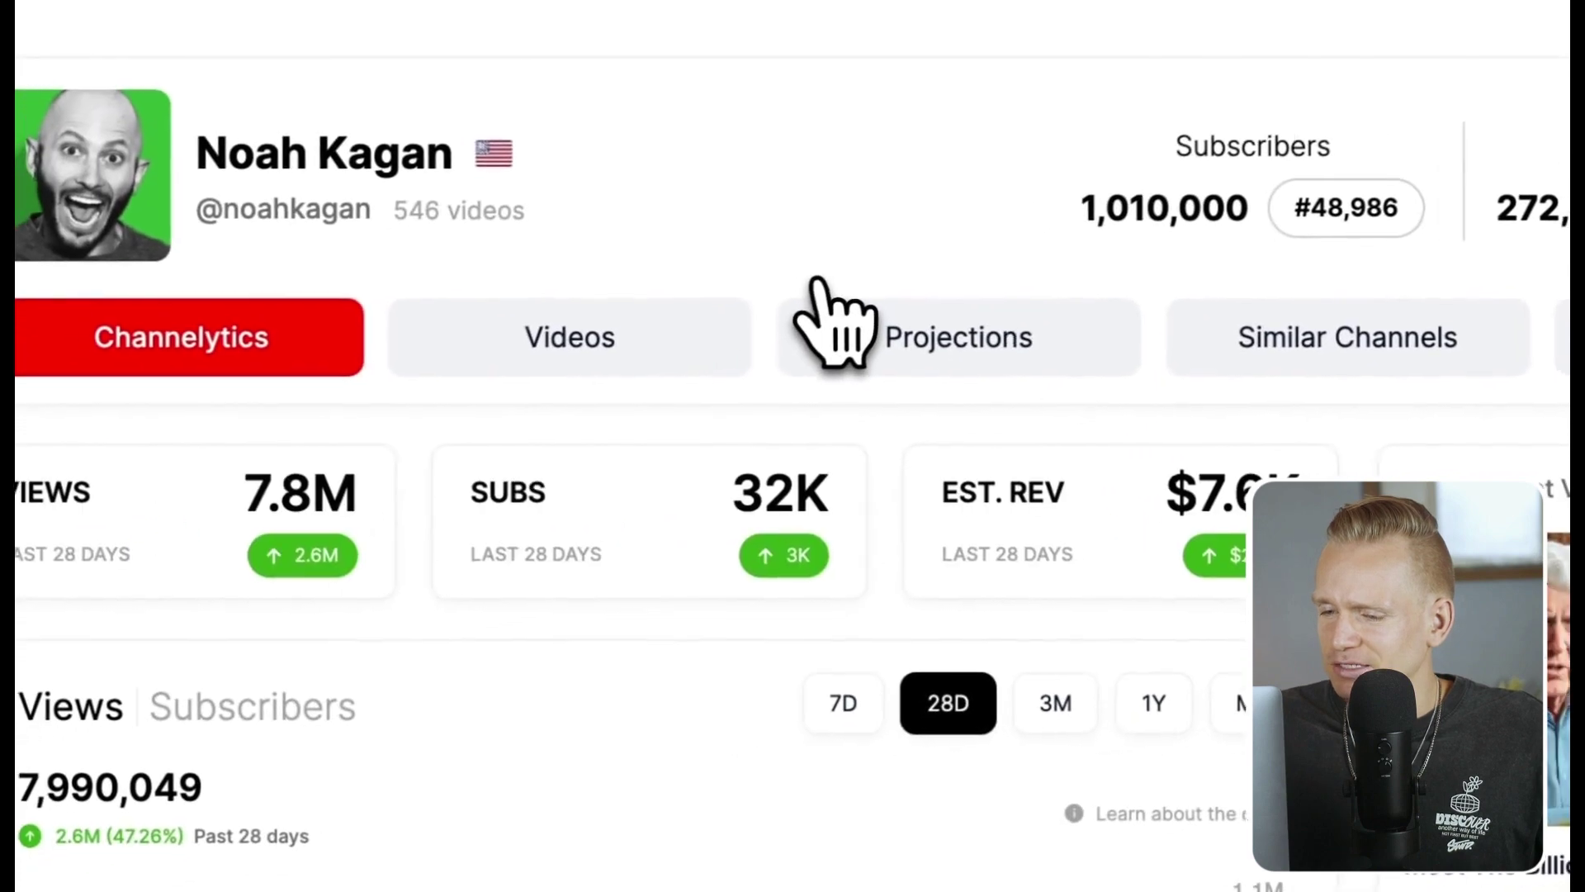
{"action": "left_click", "coordinate": [673, 363]}
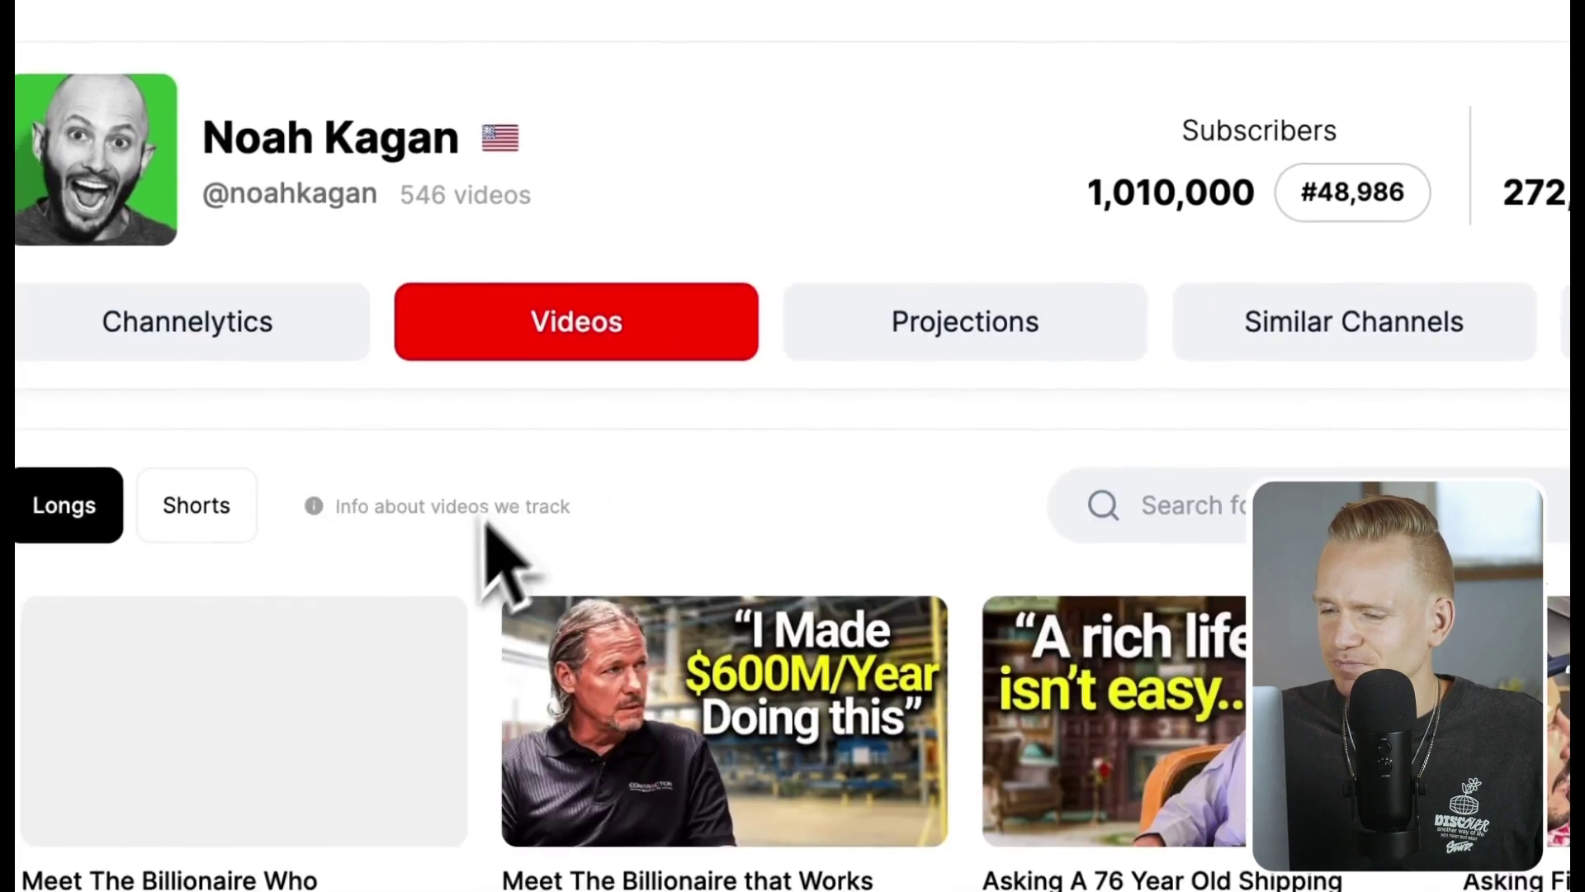
{"action": "scroll", "coordinate": [495, 562], "scroll_direction": "down", "scroll_amount": 2}
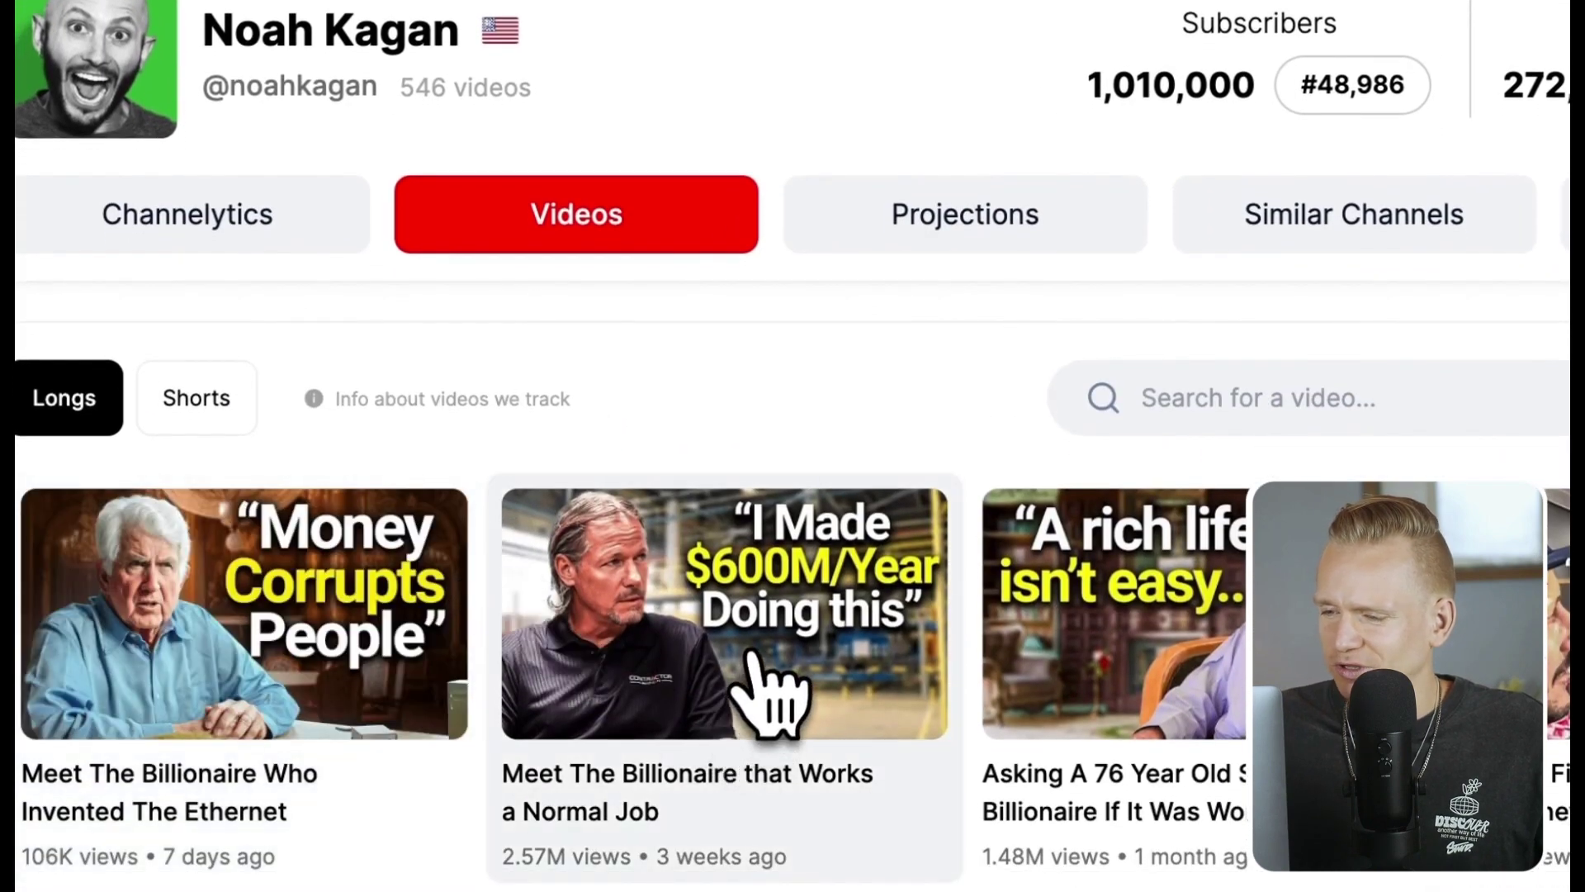
{"action": "left_click", "coordinate": [1143, 580]}
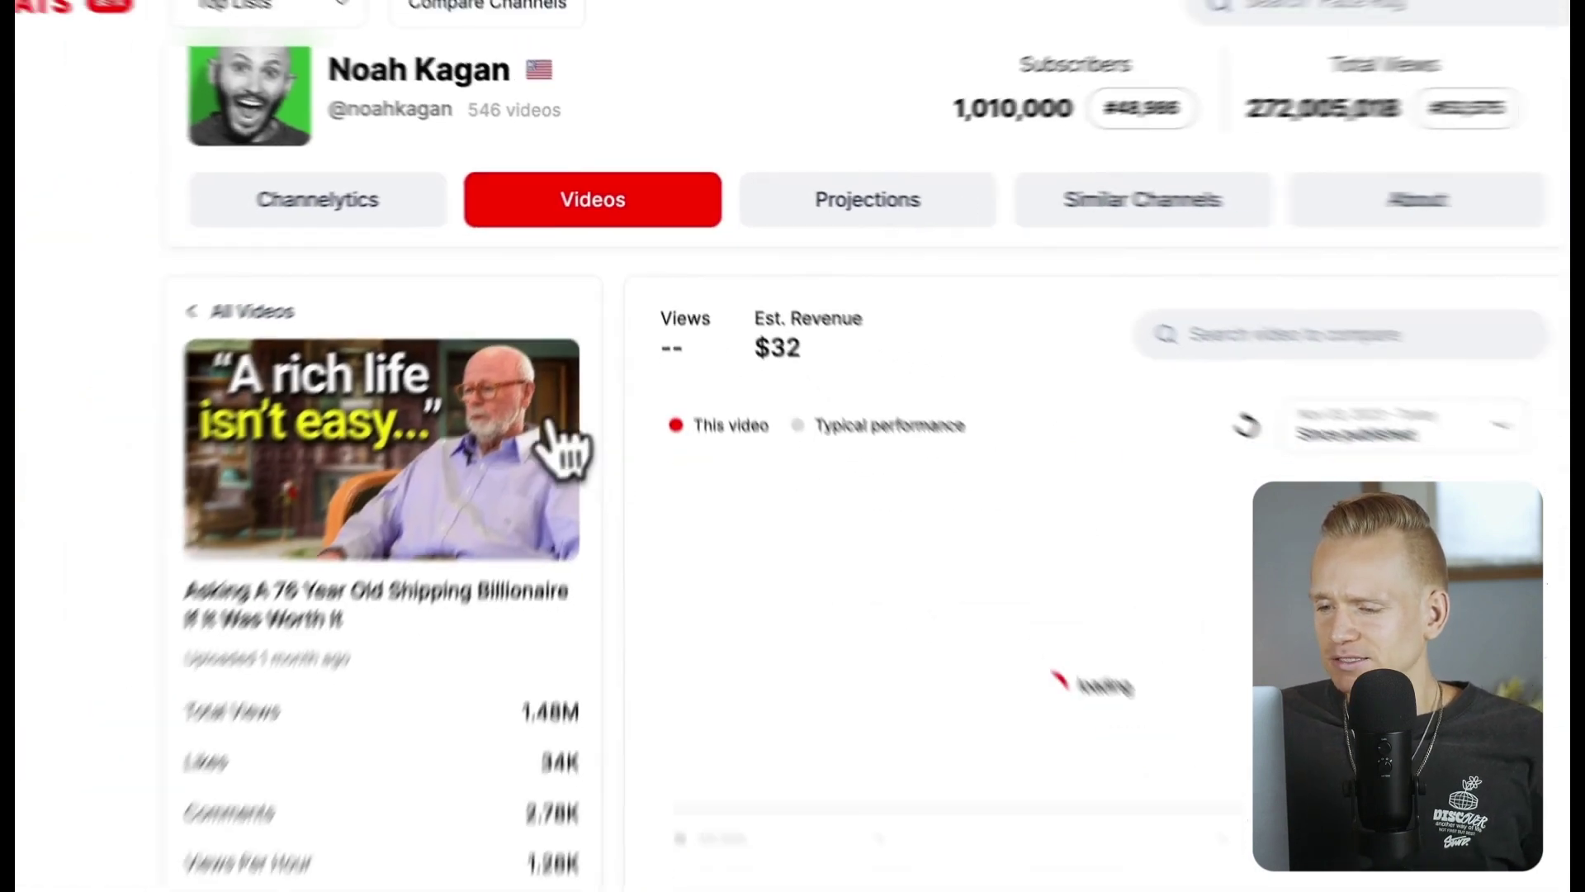
{"action": "scroll", "coordinate": [674, 399], "scroll_direction": "down", "scroll_amount": 5}
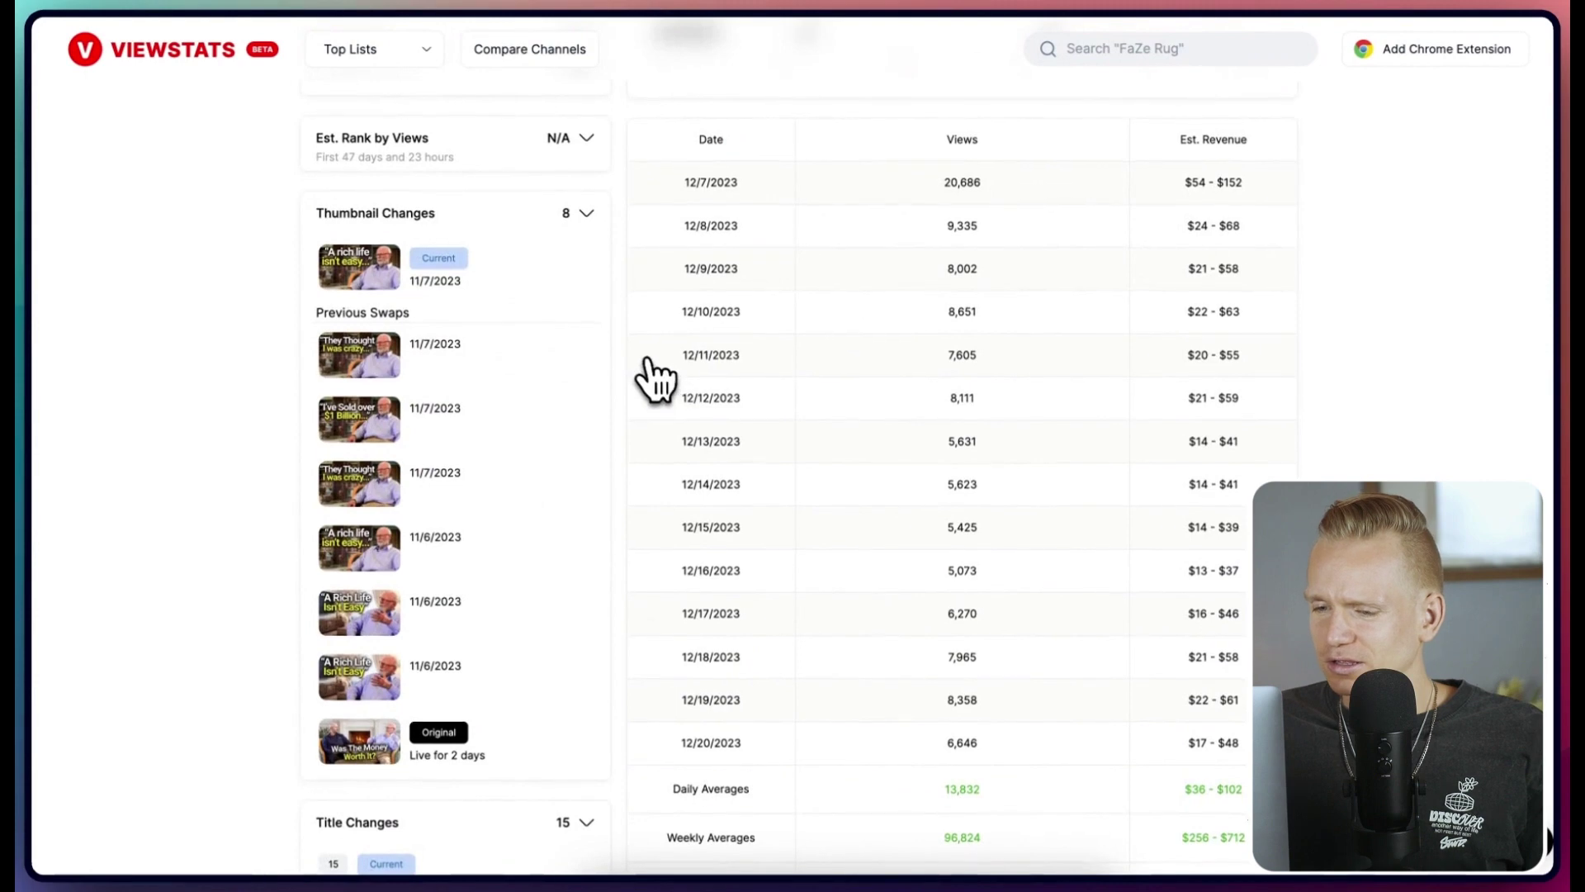
Step: Enlarge the original 'Was The Money Worth It?' thumbnail preview
{"action": "scroll", "coordinate": [649, 380], "scroll_direction": "down", "scroll_amount": 6}
{"action": "scroll", "coordinate": [650, 380], "scroll_direction": "up", "scroll_amount": 7}
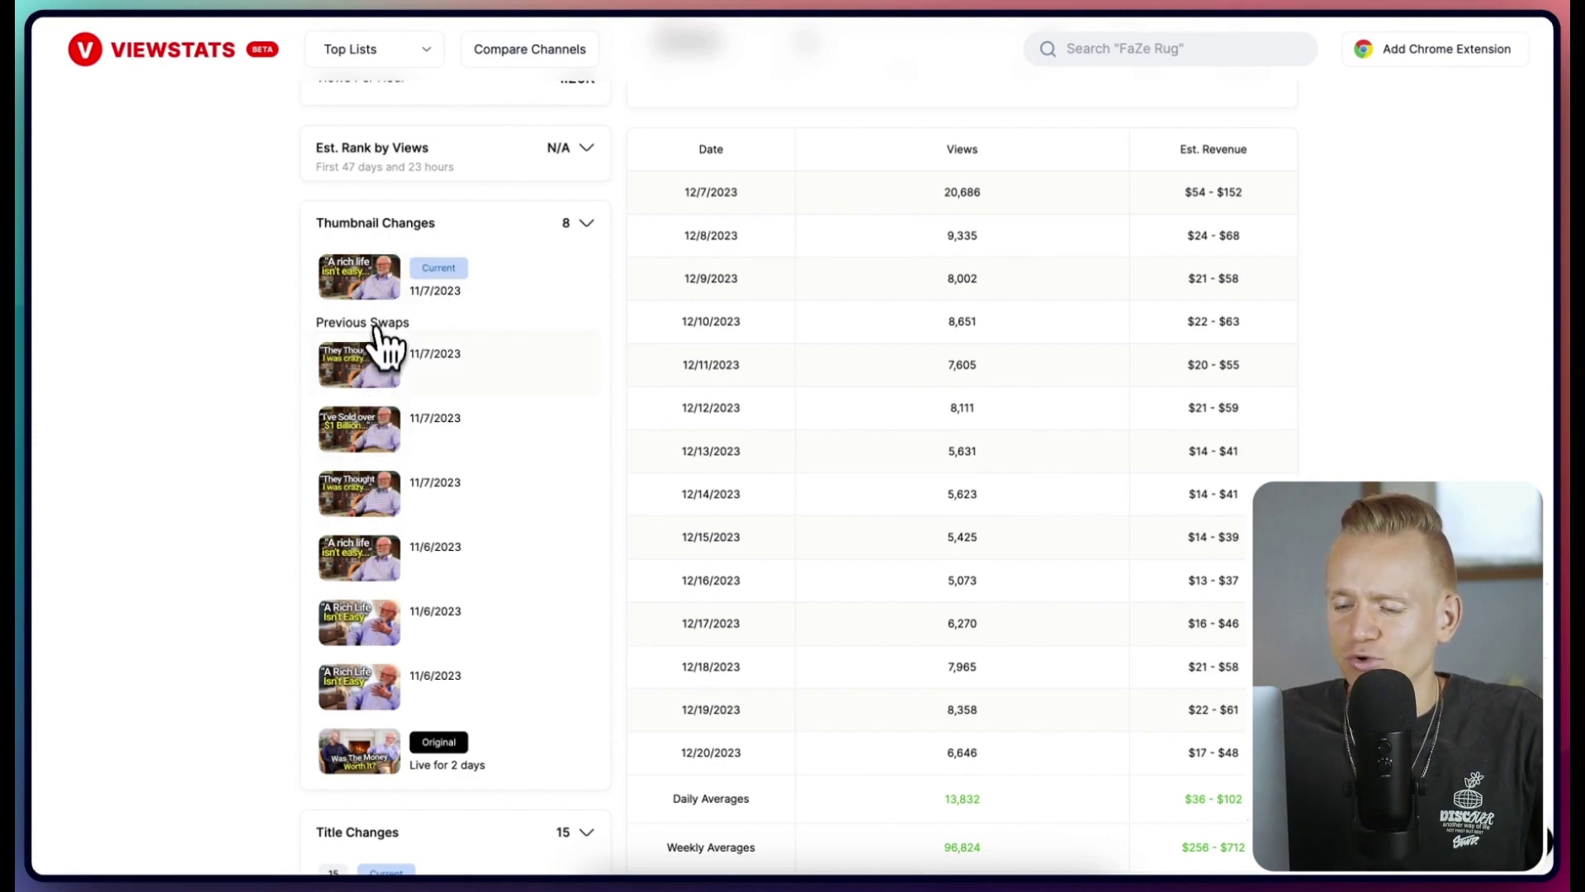
{"action": "left_click", "coordinate": [363, 750]}
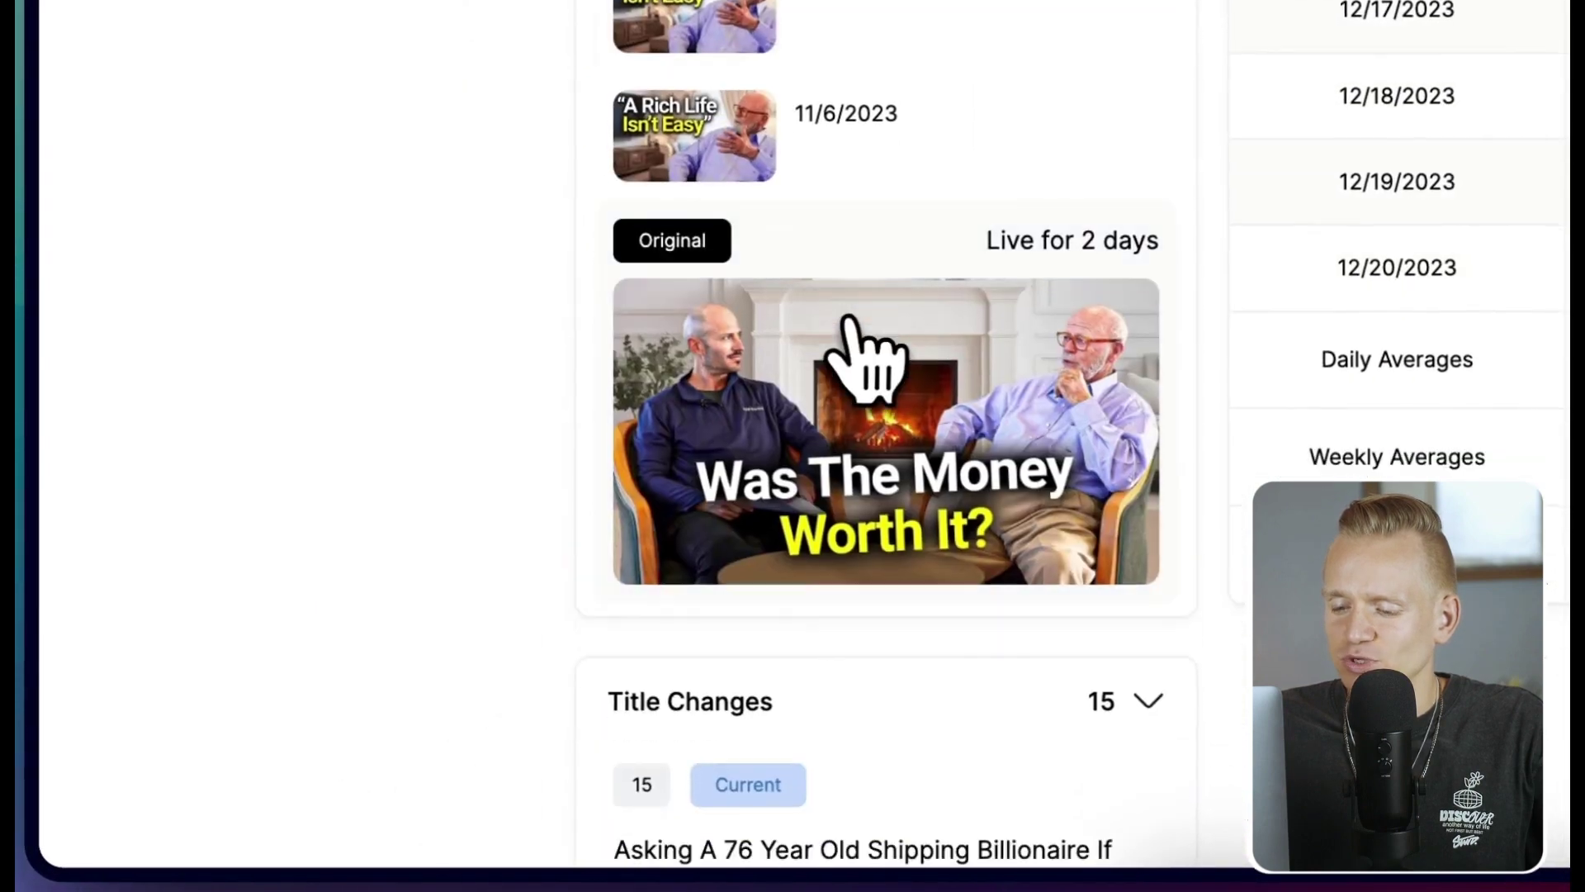
Step: Enlarge the current 'A rich life isn't easy' thumbnail and scroll to the title history
{"action": "scroll", "coordinate": [848, 321], "scroll_direction": "down", "scroll_amount": 1}
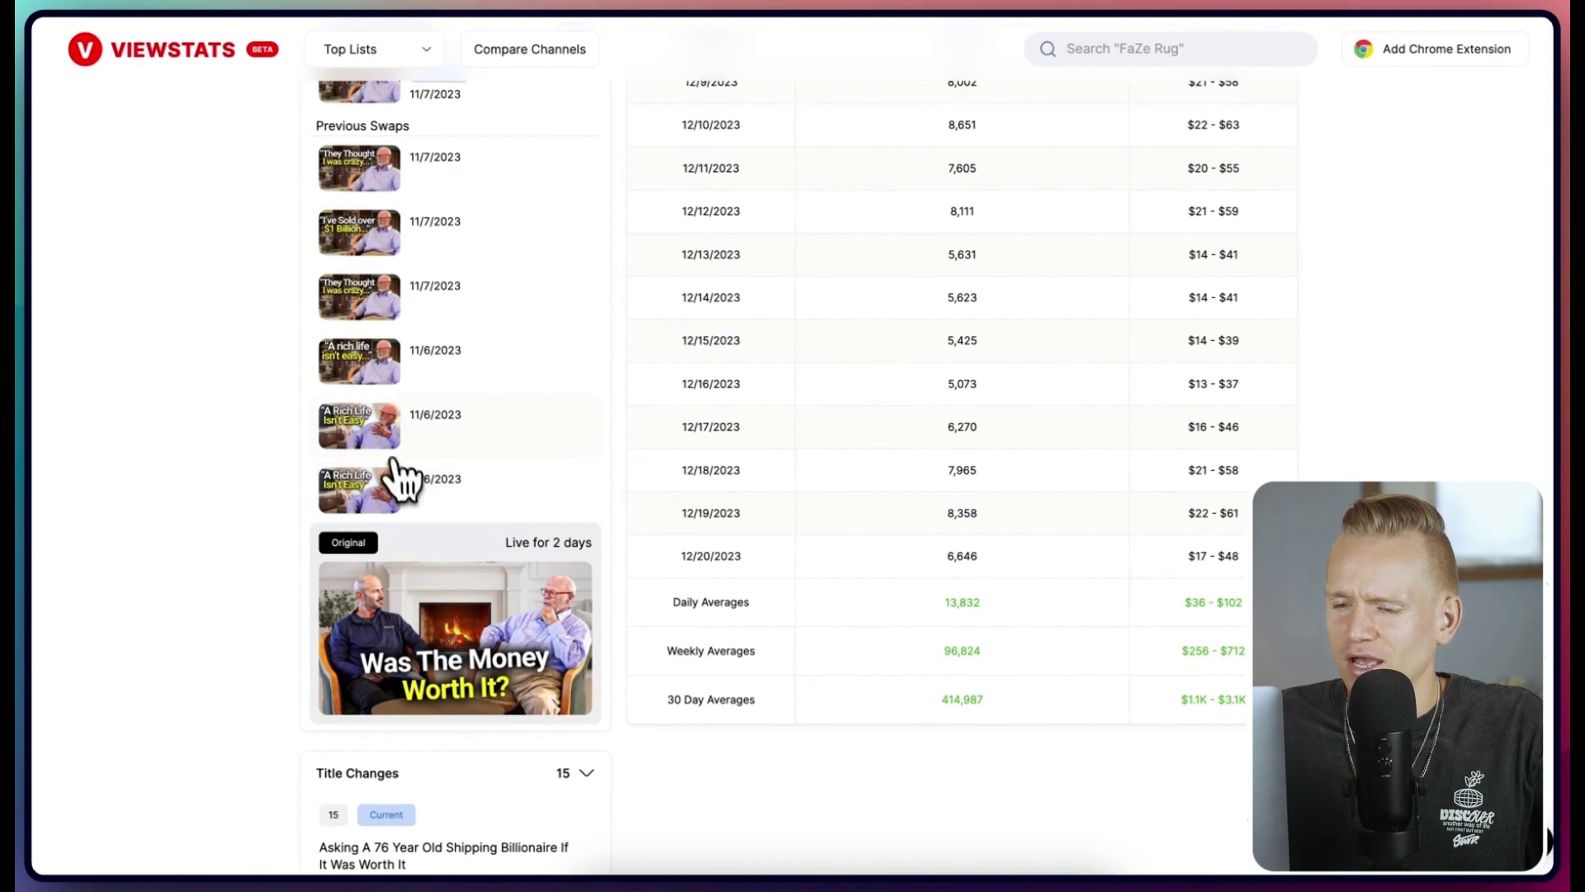
{"action": "scroll", "coordinate": [400, 463], "scroll_direction": "up", "scroll_amount": 2}
{"action": "left_click", "coordinate": [360, 212]}
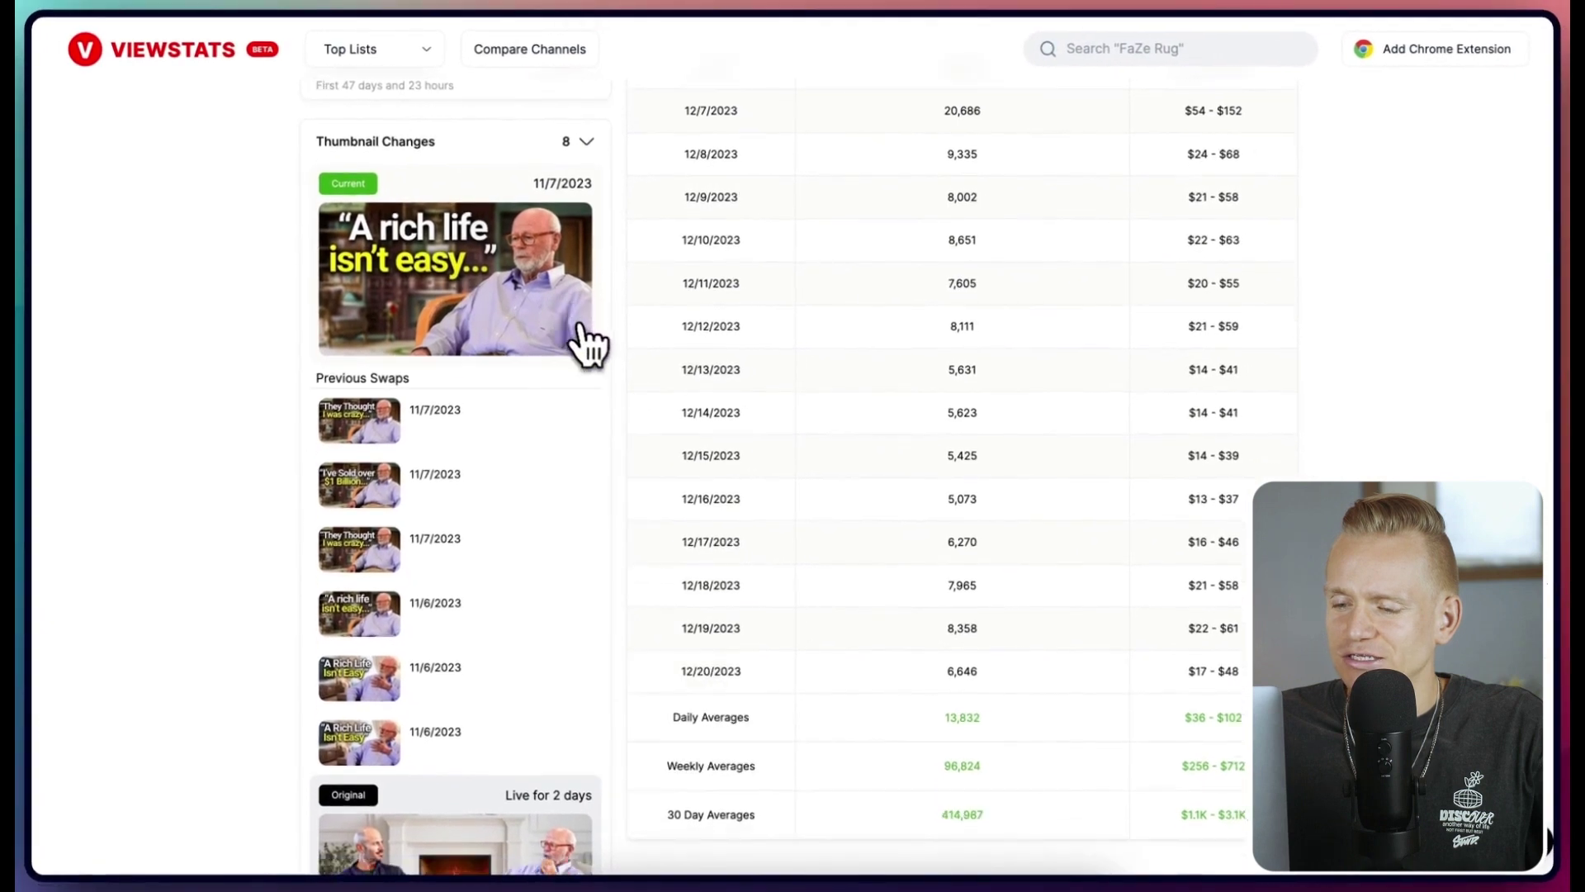
{"action": "scroll", "coordinate": [584, 334], "scroll_direction": "down", "scroll_amount": 3}
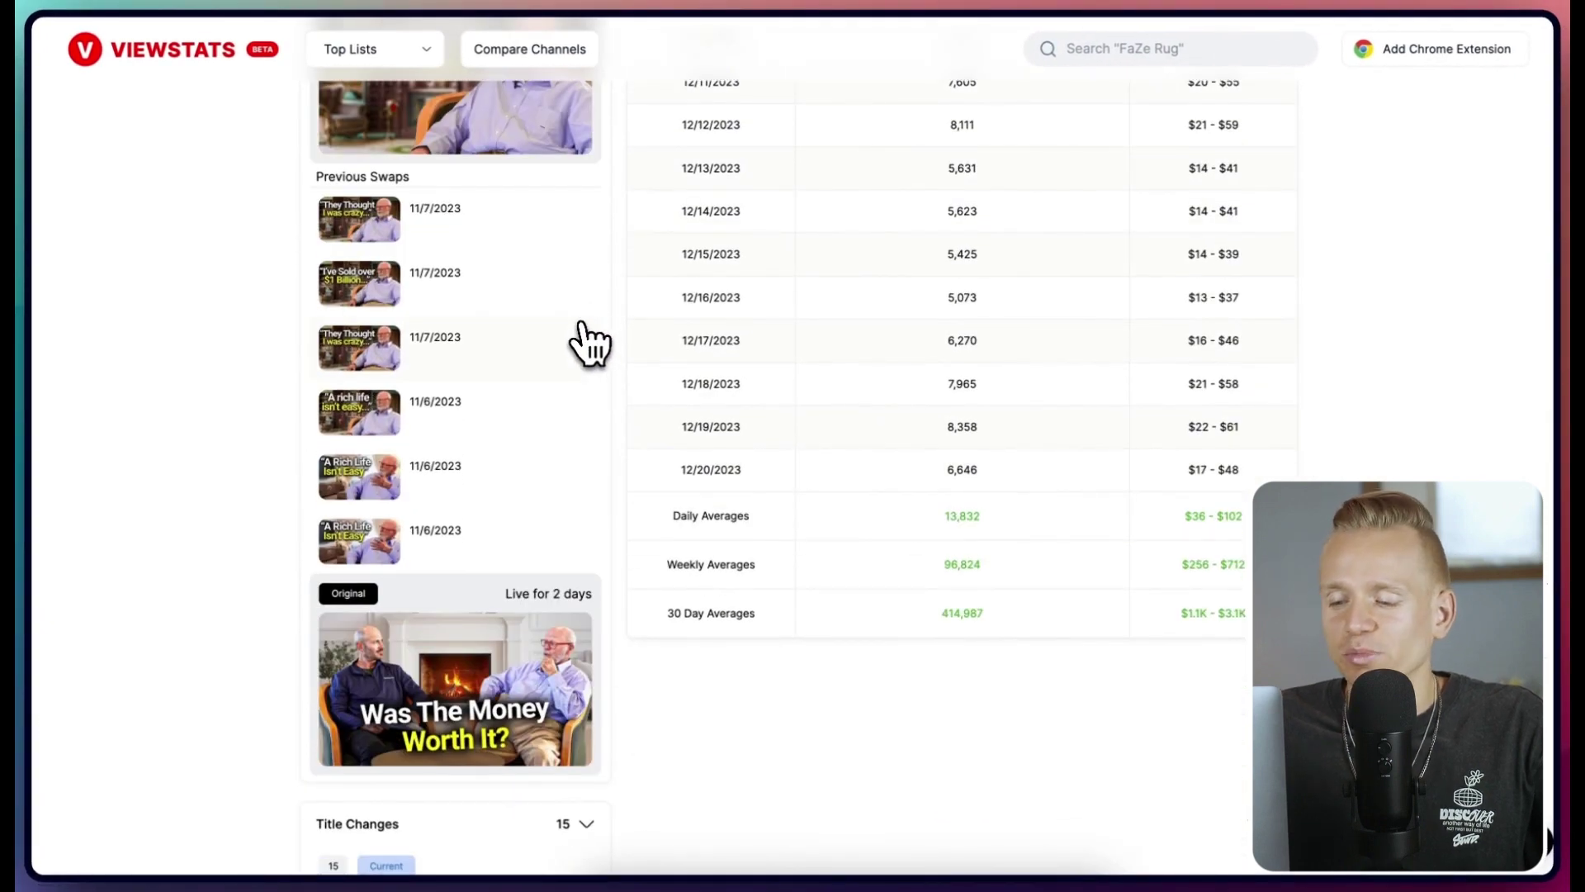
{"action": "scroll", "coordinate": [558, 336], "scroll_direction": "up", "scroll_amount": 1}
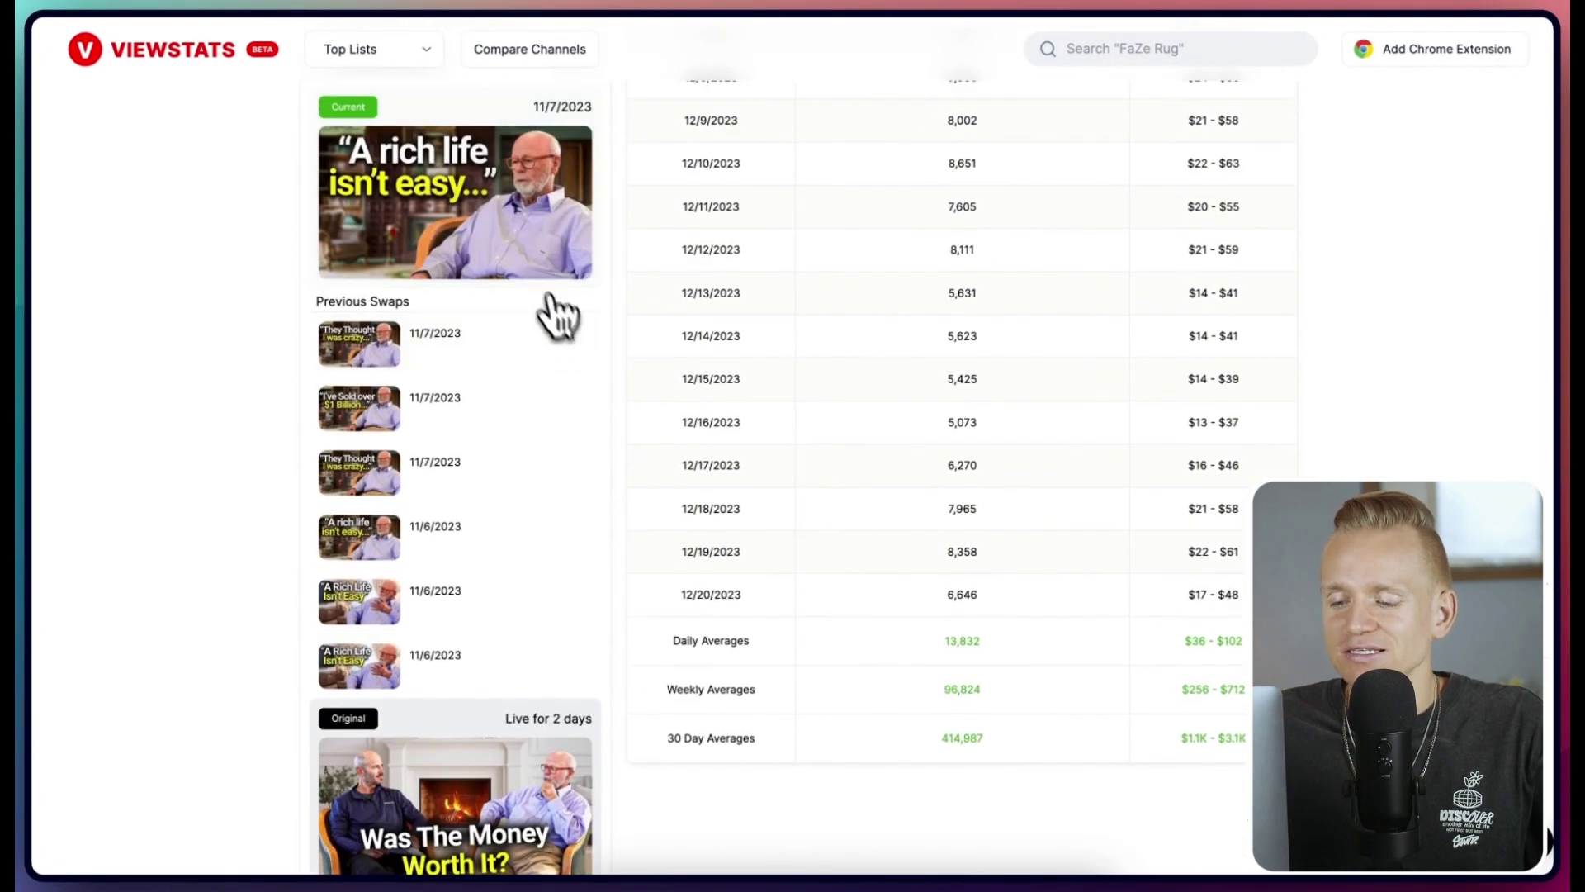
{"action": "scroll", "coordinate": [530, 281], "scroll_direction": "up", "scroll_amount": 2}
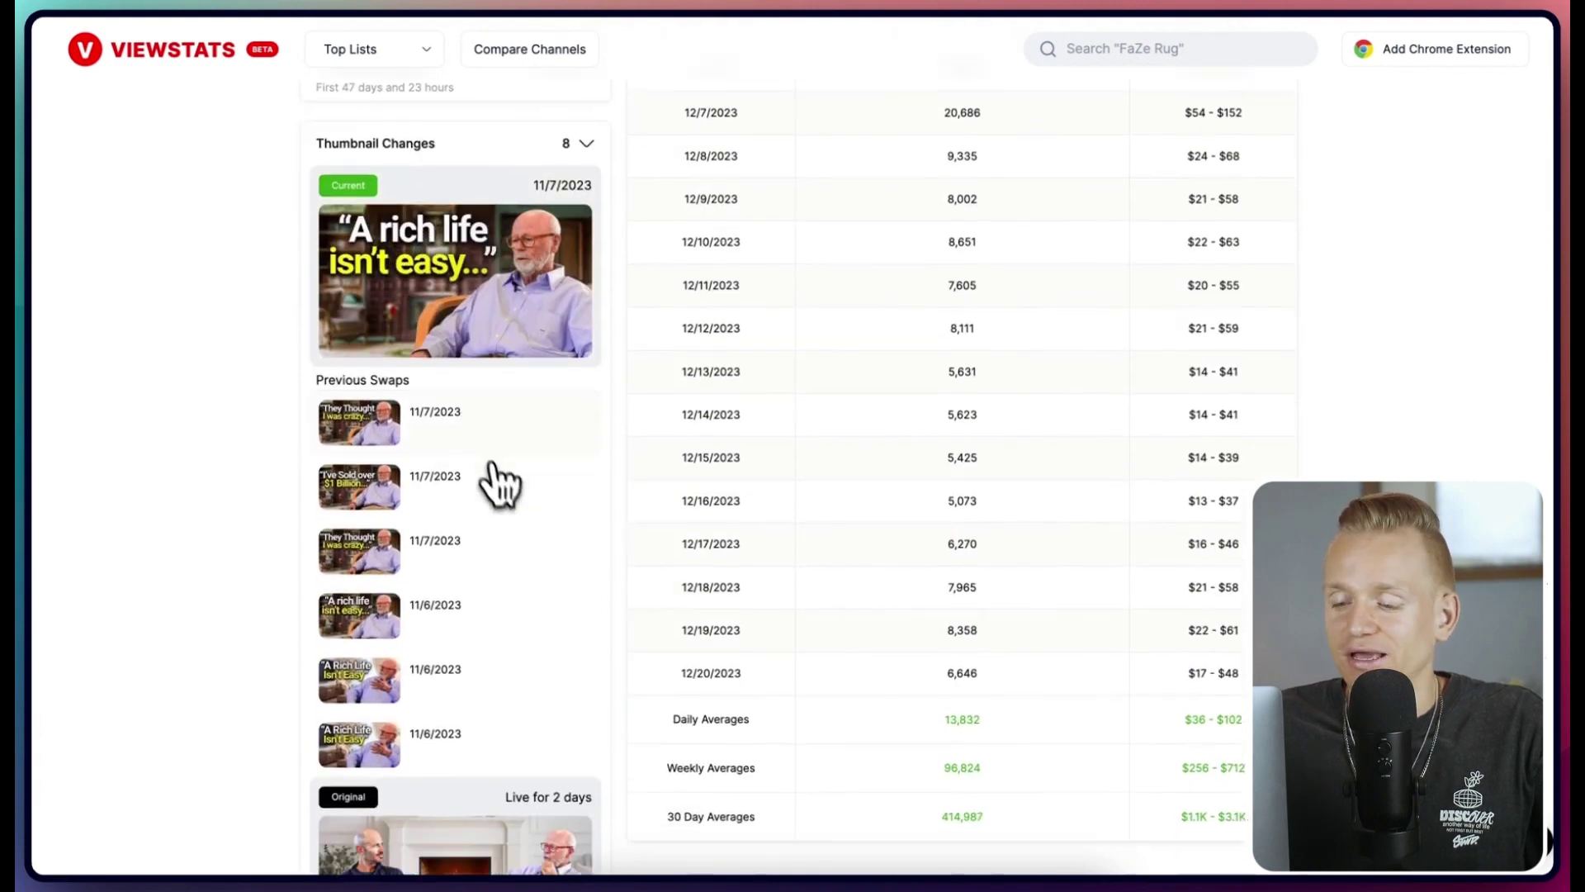
{"action": "scroll", "coordinate": [499, 485], "scroll_direction": "down", "scroll_amount": 4}
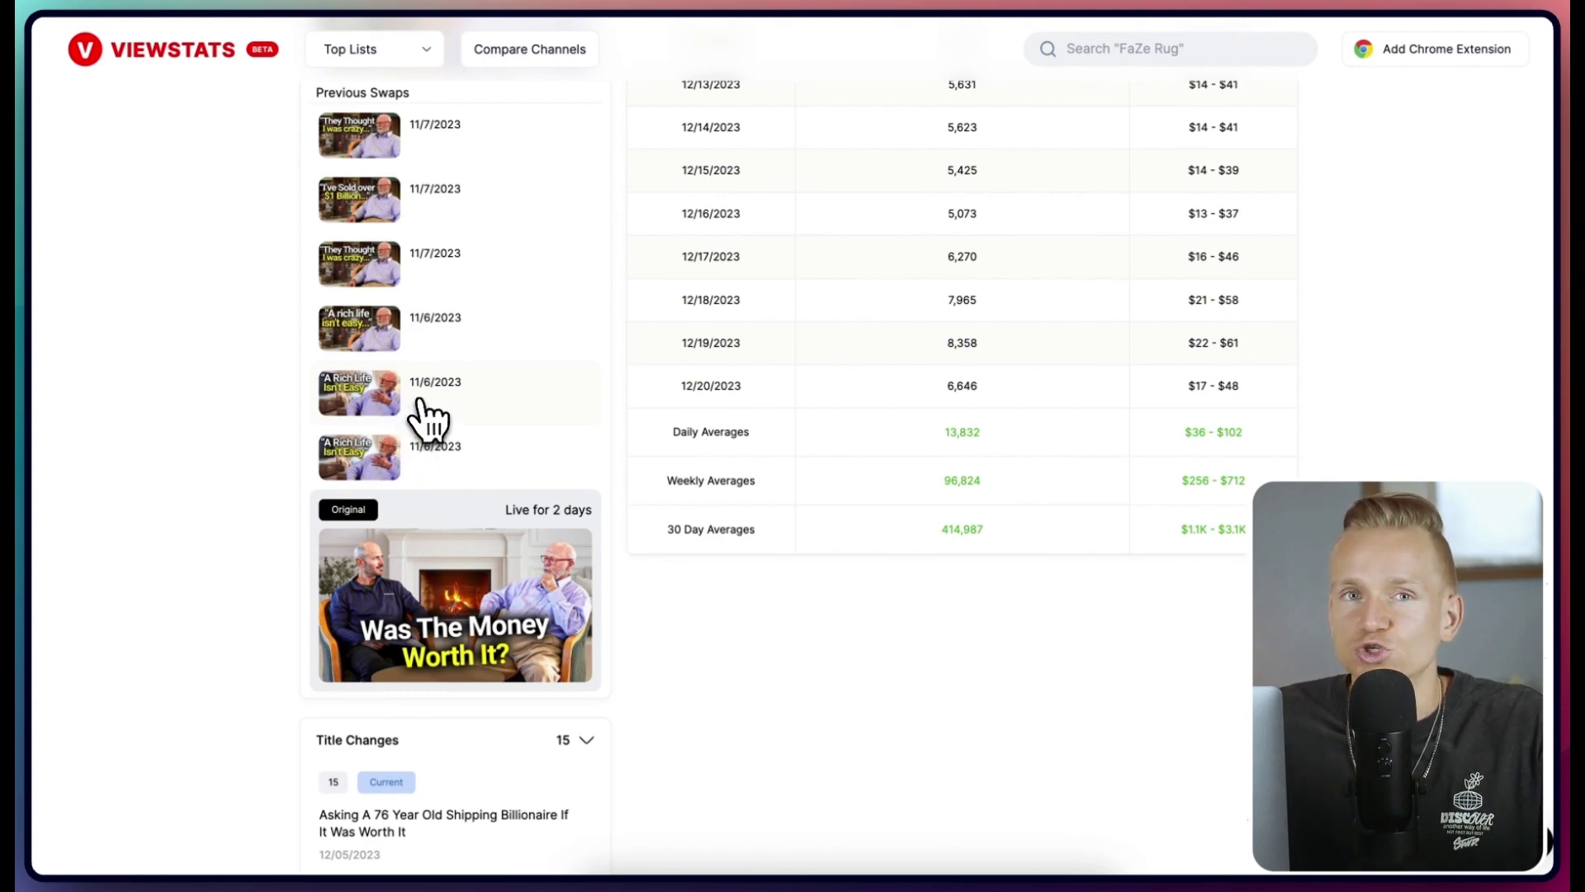
{"action": "scroll", "coordinate": [425, 419], "scroll_direction": "down", "scroll_amount": 8}
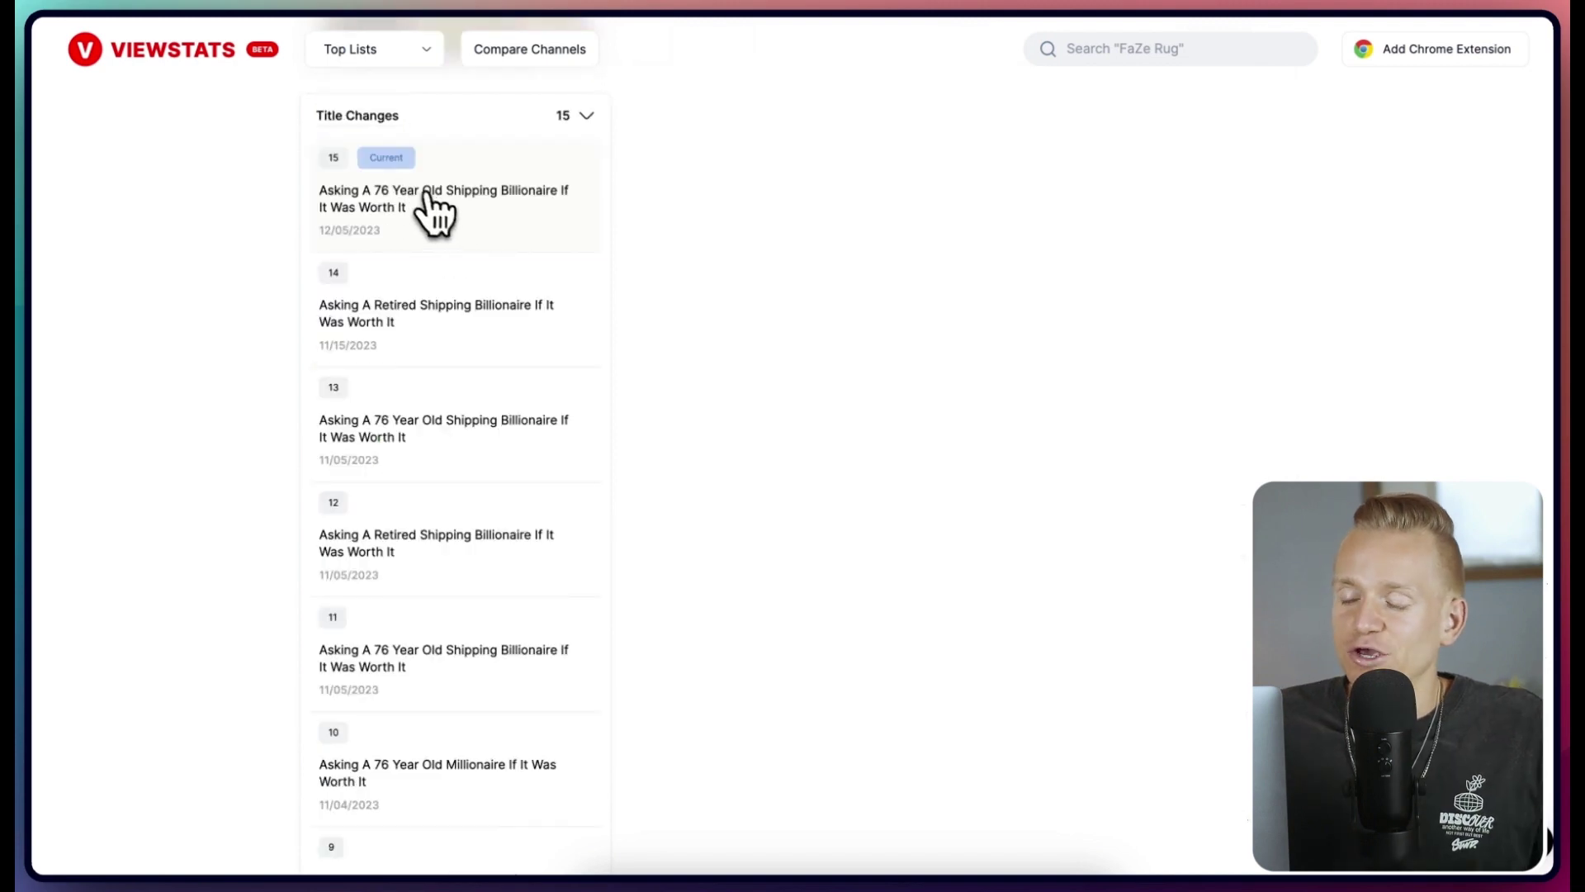
{"action": "scroll", "coordinate": [456, 235], "scroll_direction": "down", "scroll_amount": 1}
{"action": "scroll", "coordinate": [461, 242], "scroll_direction": "down", "scroll_amount": 3}
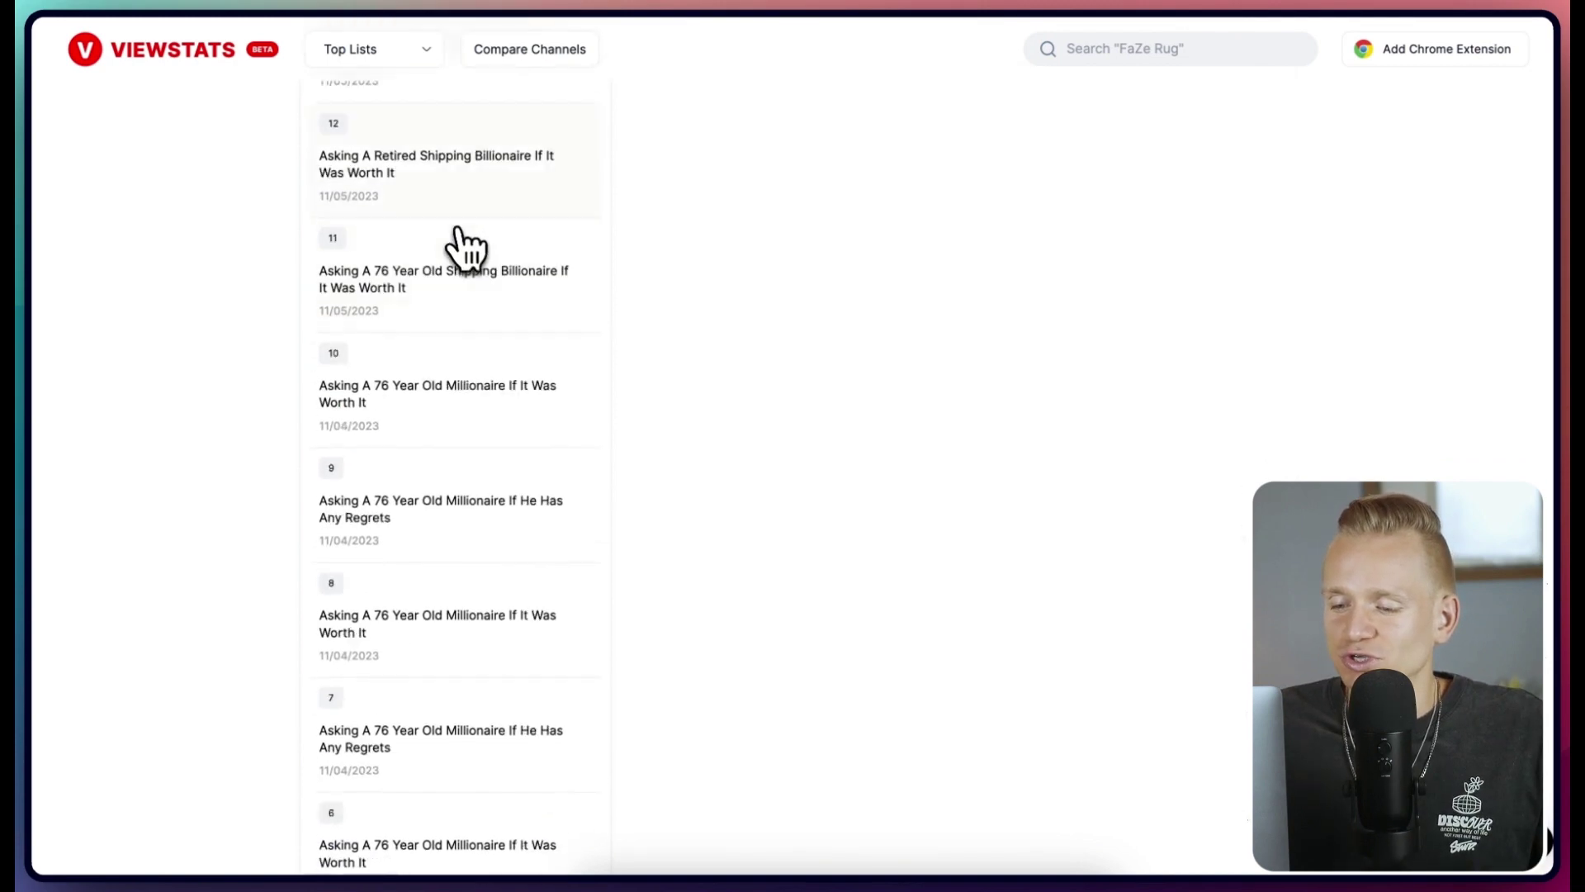
{"action": "scroll", "coordinate": [466, 252], "scroll_direction": "down", "scroll_amount": 3}
{"action": "scroll", "coordinate": [468, 261], "scroll_direction": "down", "scroll_amount": 2}
{"action": "scroll", "coordinate": [468, 264], "scroll_direction": "down", "scroll_amount": 4}
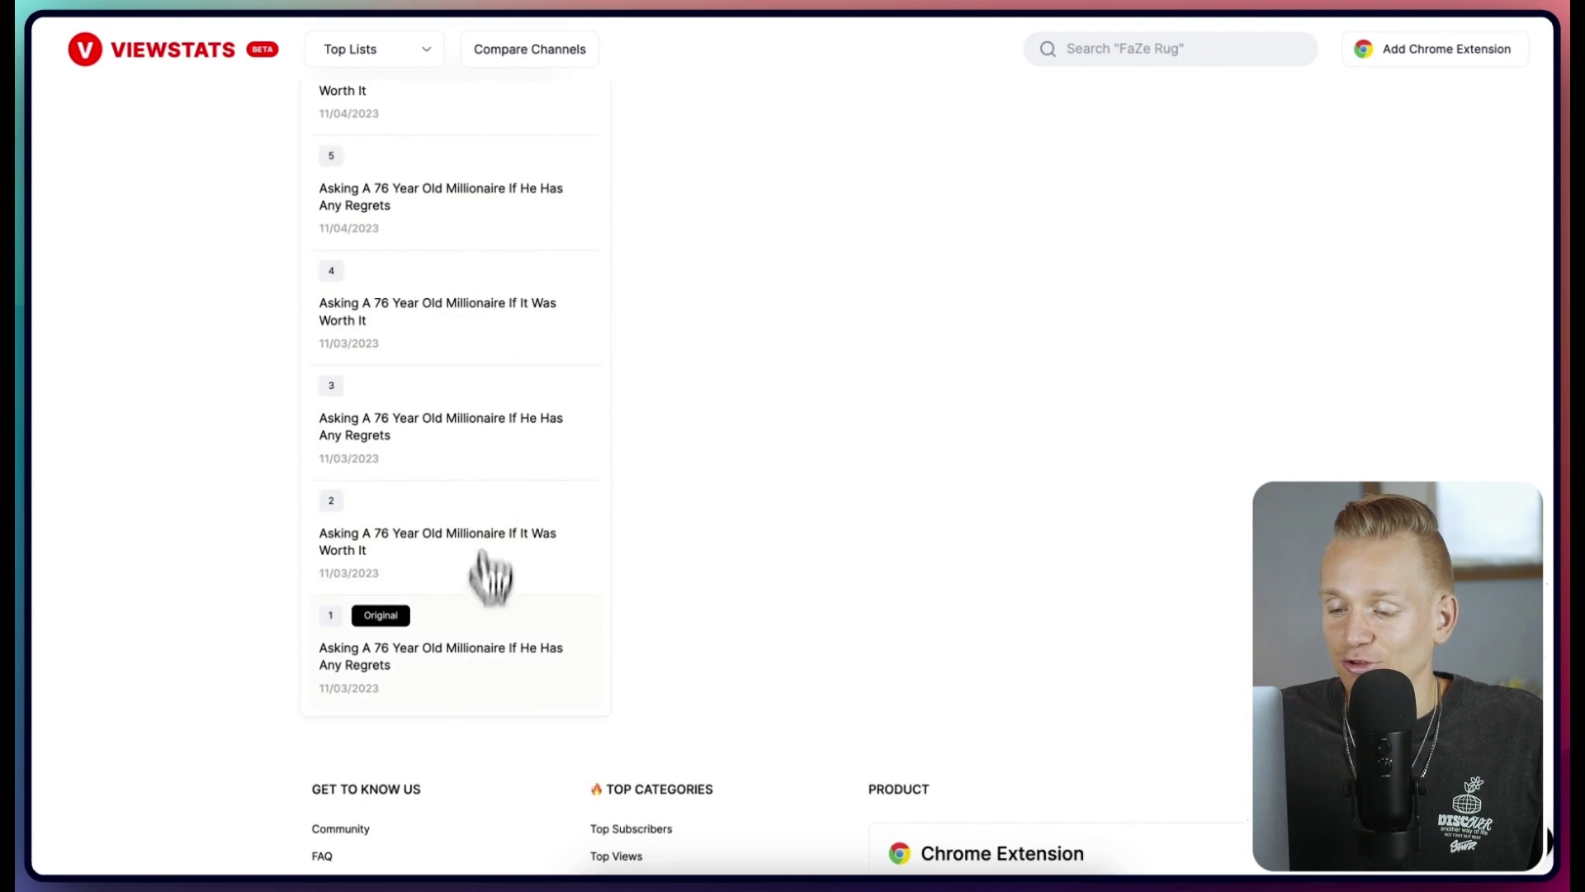
{"action": "scroll", "coordinate": [481, 670], "scroll_direction": "up", "scroll_amount": 1}
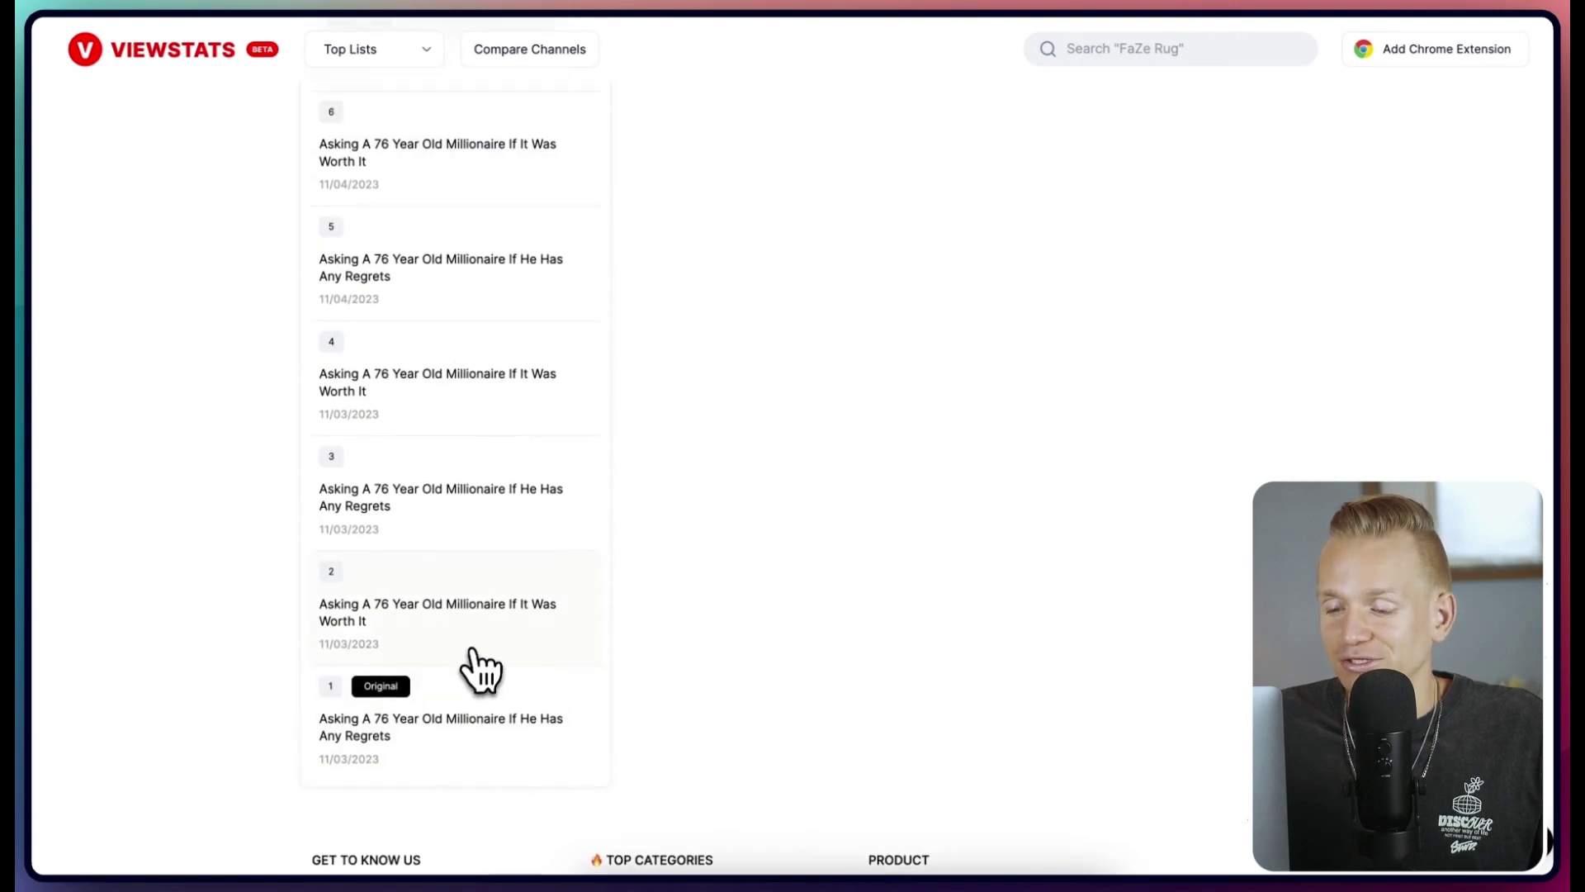
{"action": "scroll", "coordinate": [491, 533], "scroll_direction": "up", "scroll_amount": 3}
{"action": "scroll", "coordinate": [487, 528], "scroll_direction": "up", "scroll_amount": 5}
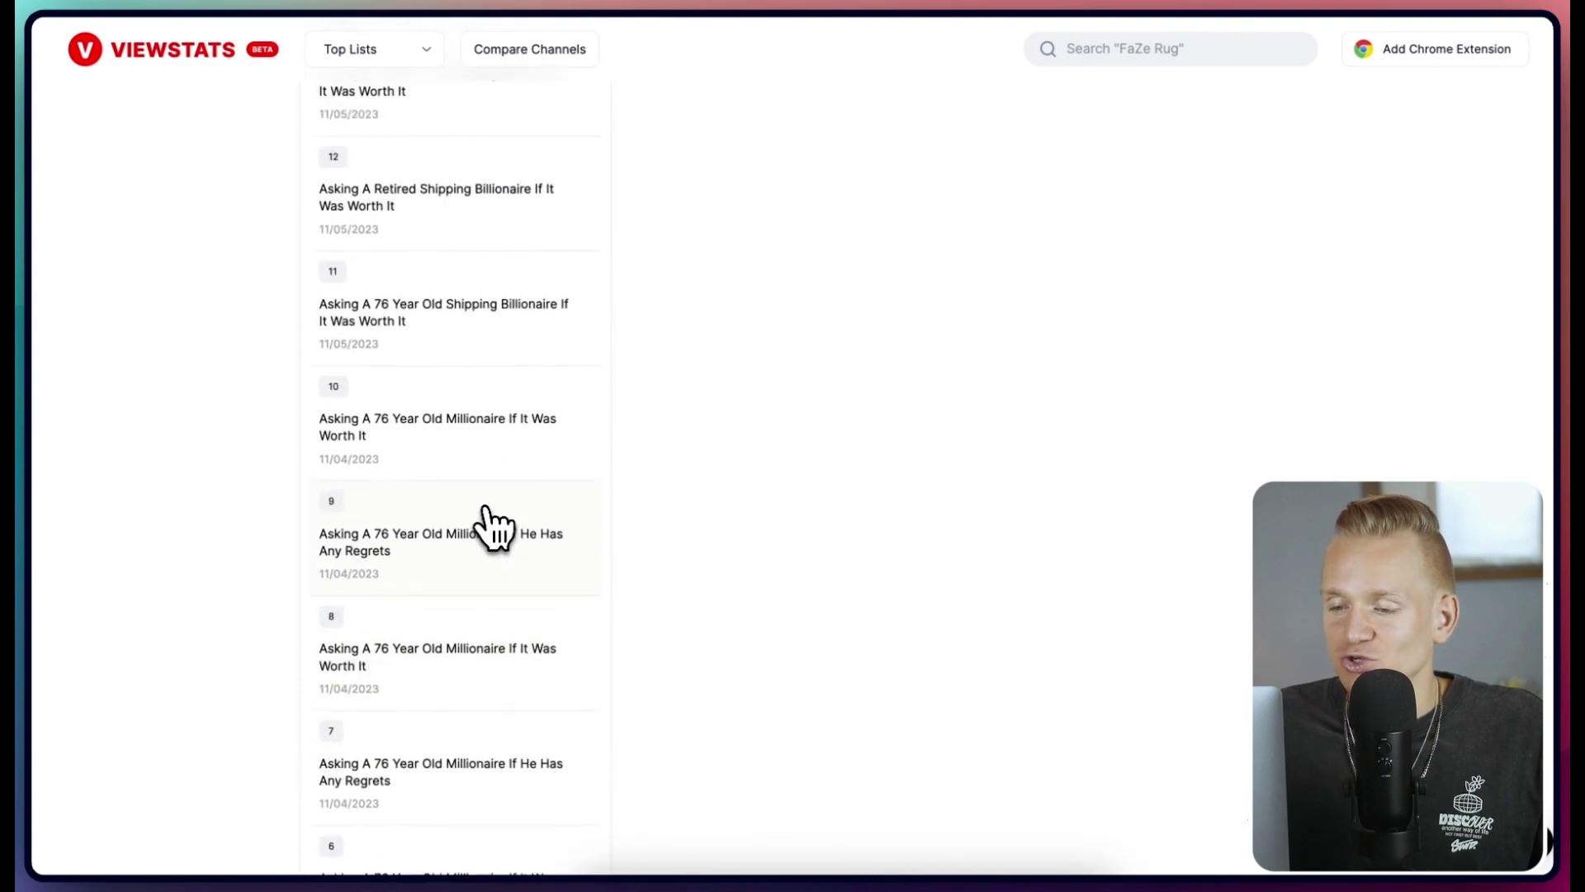
{"action": "scroll", "coordinate": [493, 524], "scroll_direction": "up", "scroll_amount": 3}
{"action": "scroll", "coordinate": [491, 519], "scroll_direction": "up", "scroll_amount": 4}
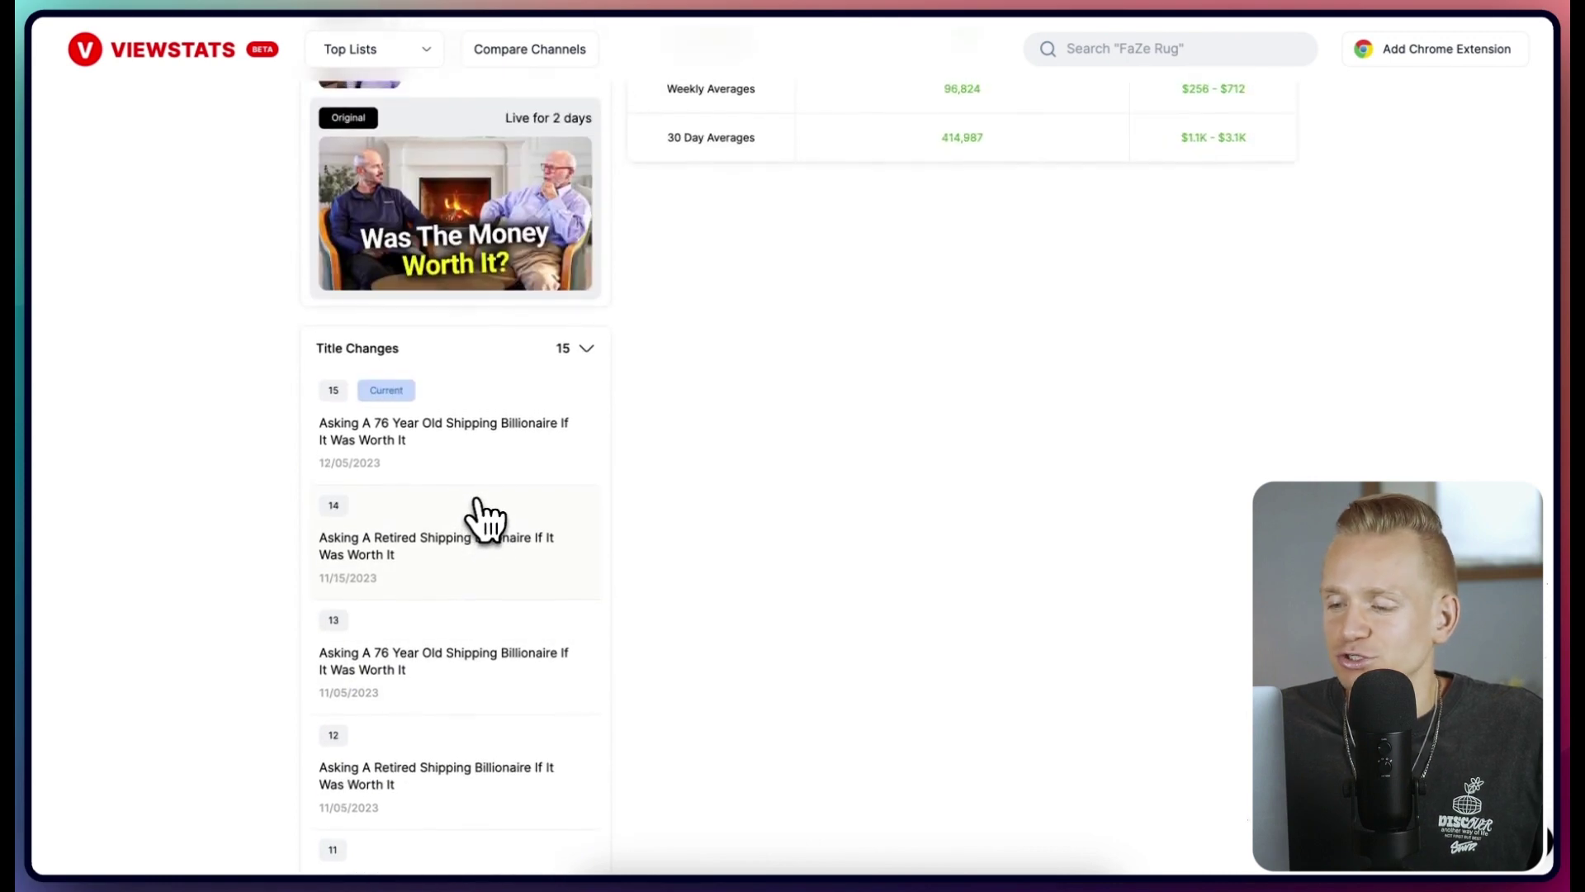
{"action": "scroll", "coordinate": [487, 518], "scroll_direction": "up", "scroll_amount": 2}
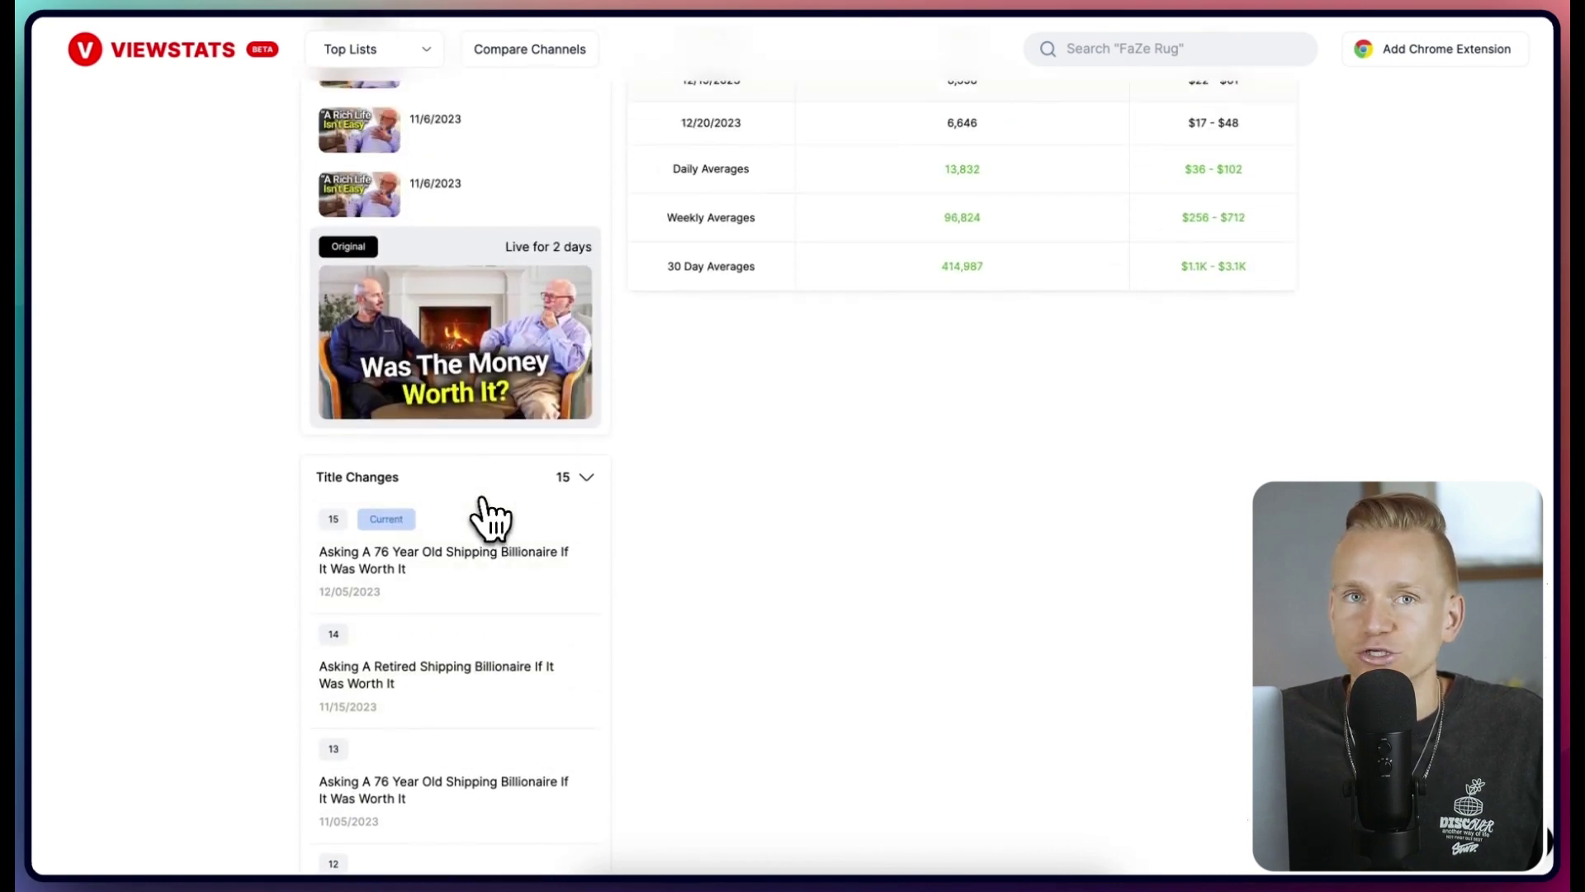
Step: Check the views chart's date-range options for the billionaire video's last 28 days
{"action": "left_click", "coordinate": [1098, 236]}
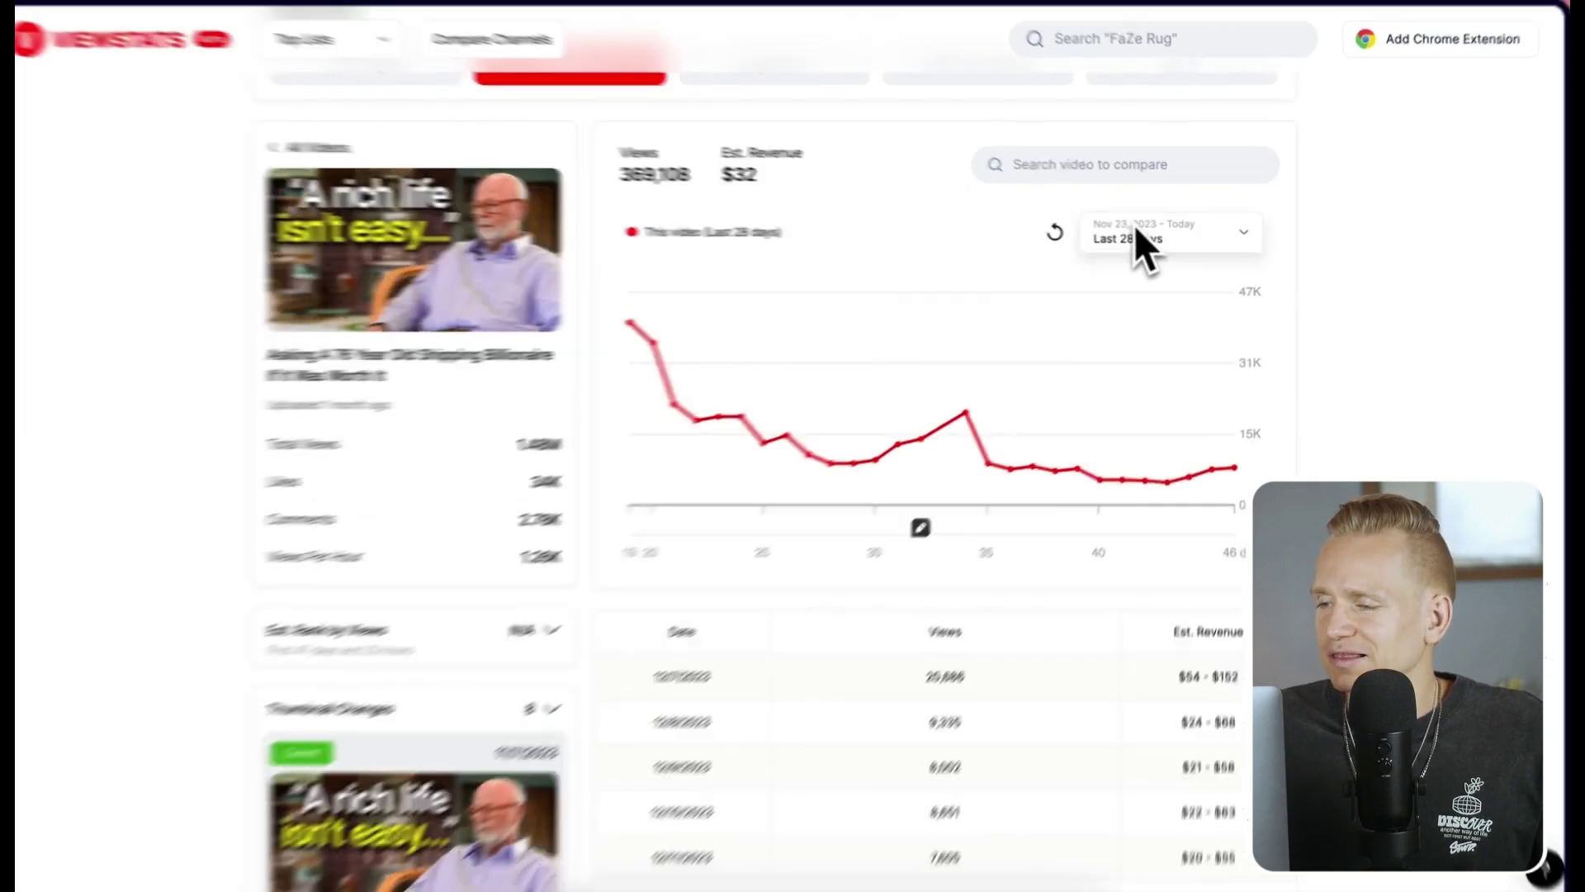
{"action": "left_click", "coordinate": [1134, 233]}
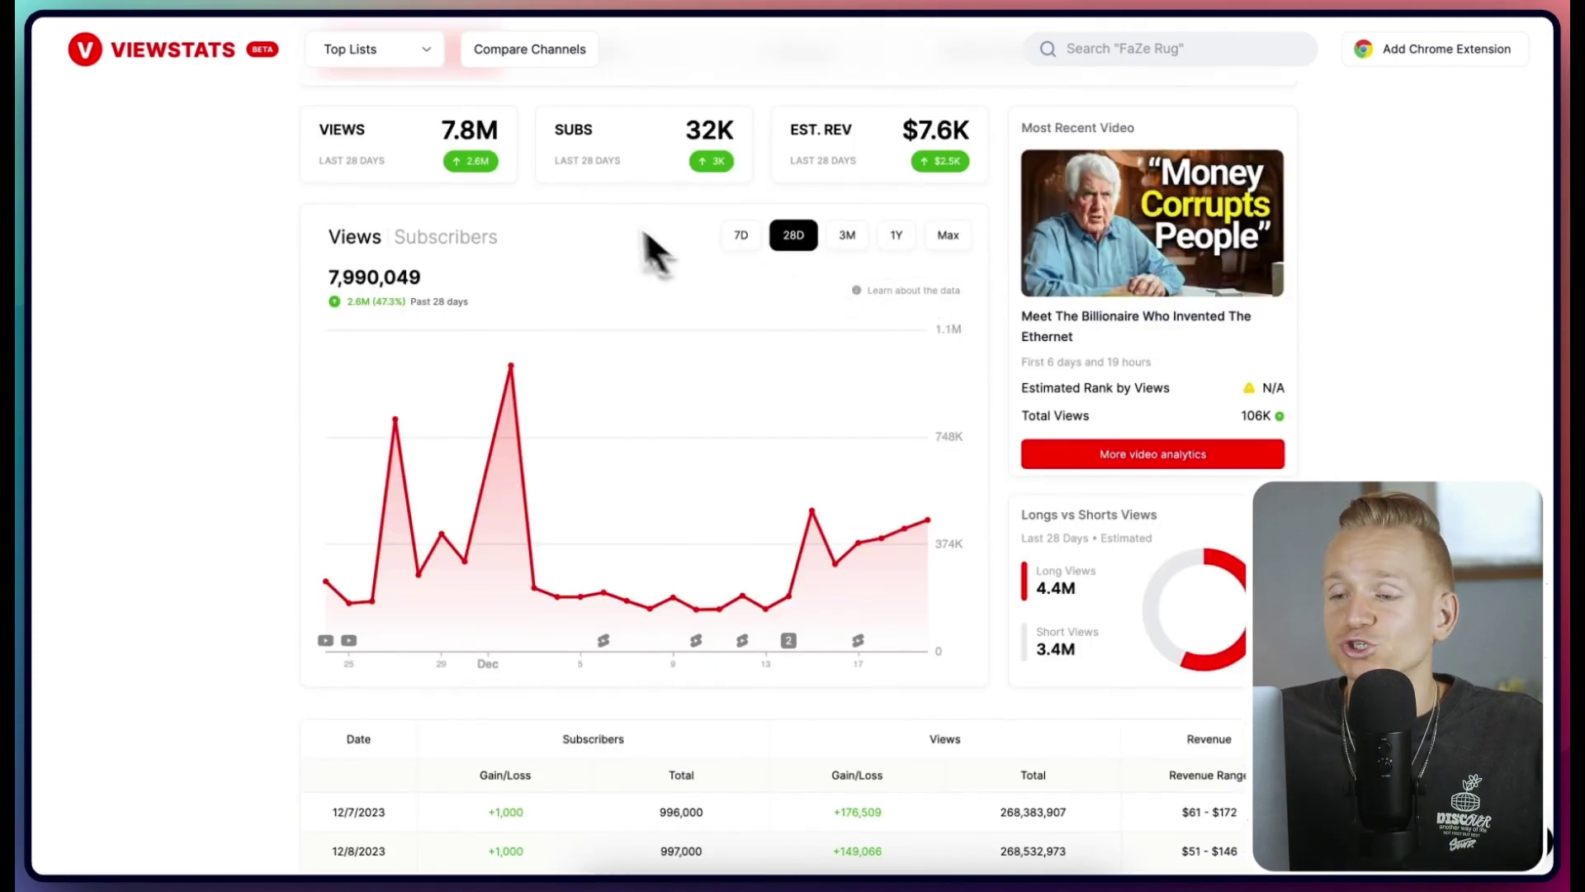
Step: Highlight Noah Kagan's subscriber and total views figures, then chart subscribers over 28 days
{"action": "scroll", "coordinate": [653, 247], "scroll_direction": "up", "scroll_amount": 3}
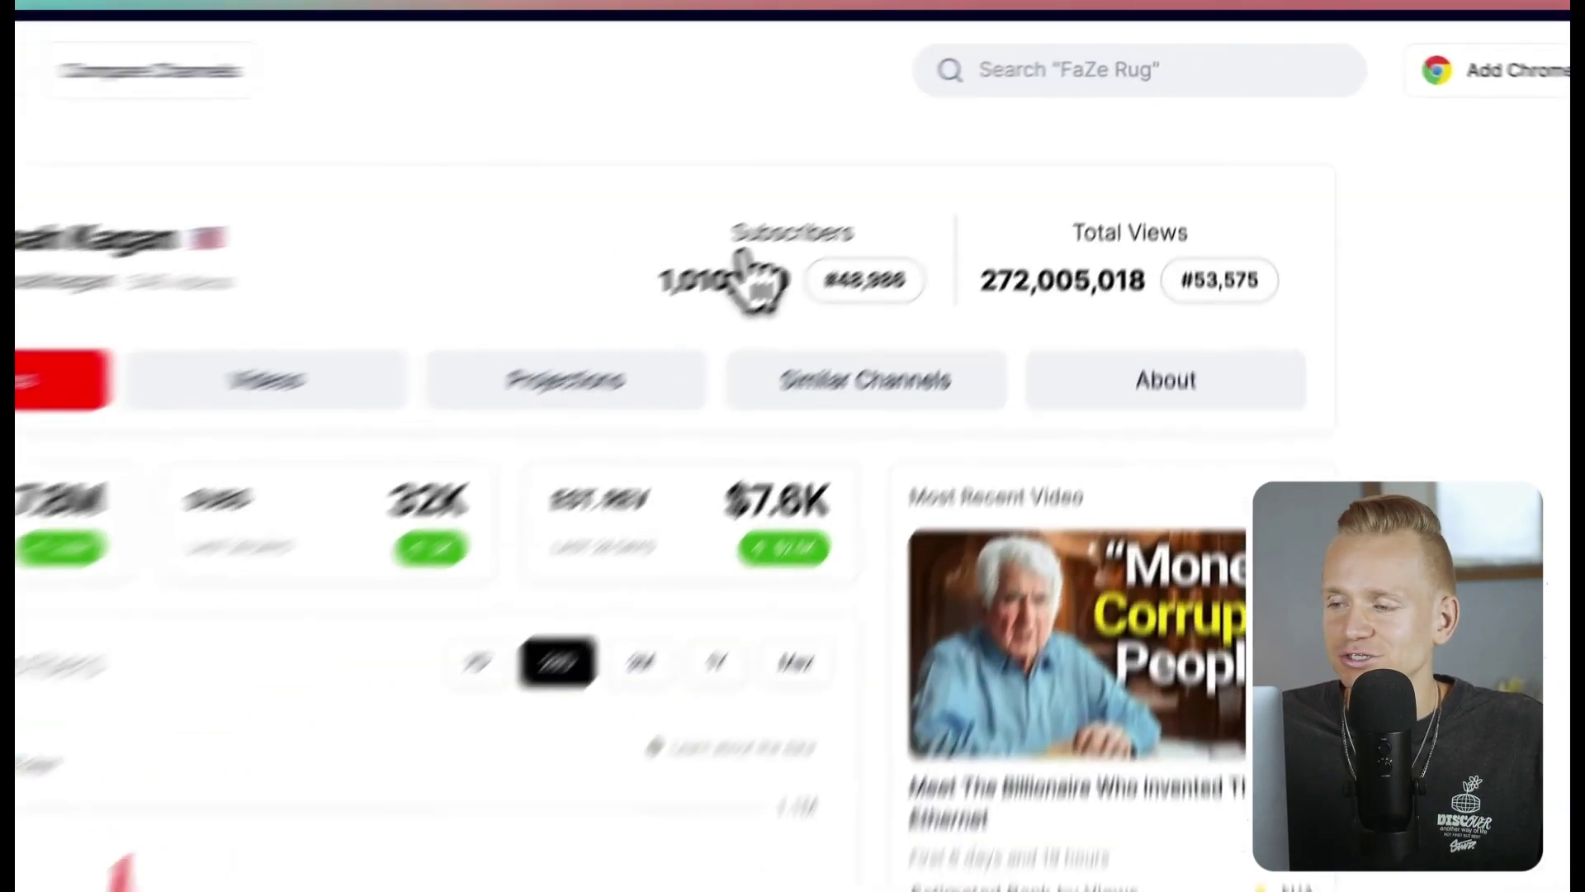
{"action": "left_click_drag", "start_coordinate": [904, 157], "coordinate": [1032, 164]}
{"action": "left_click_drag", "start_coordinate": [1183, 156], "coordinate": [1082, 180]}
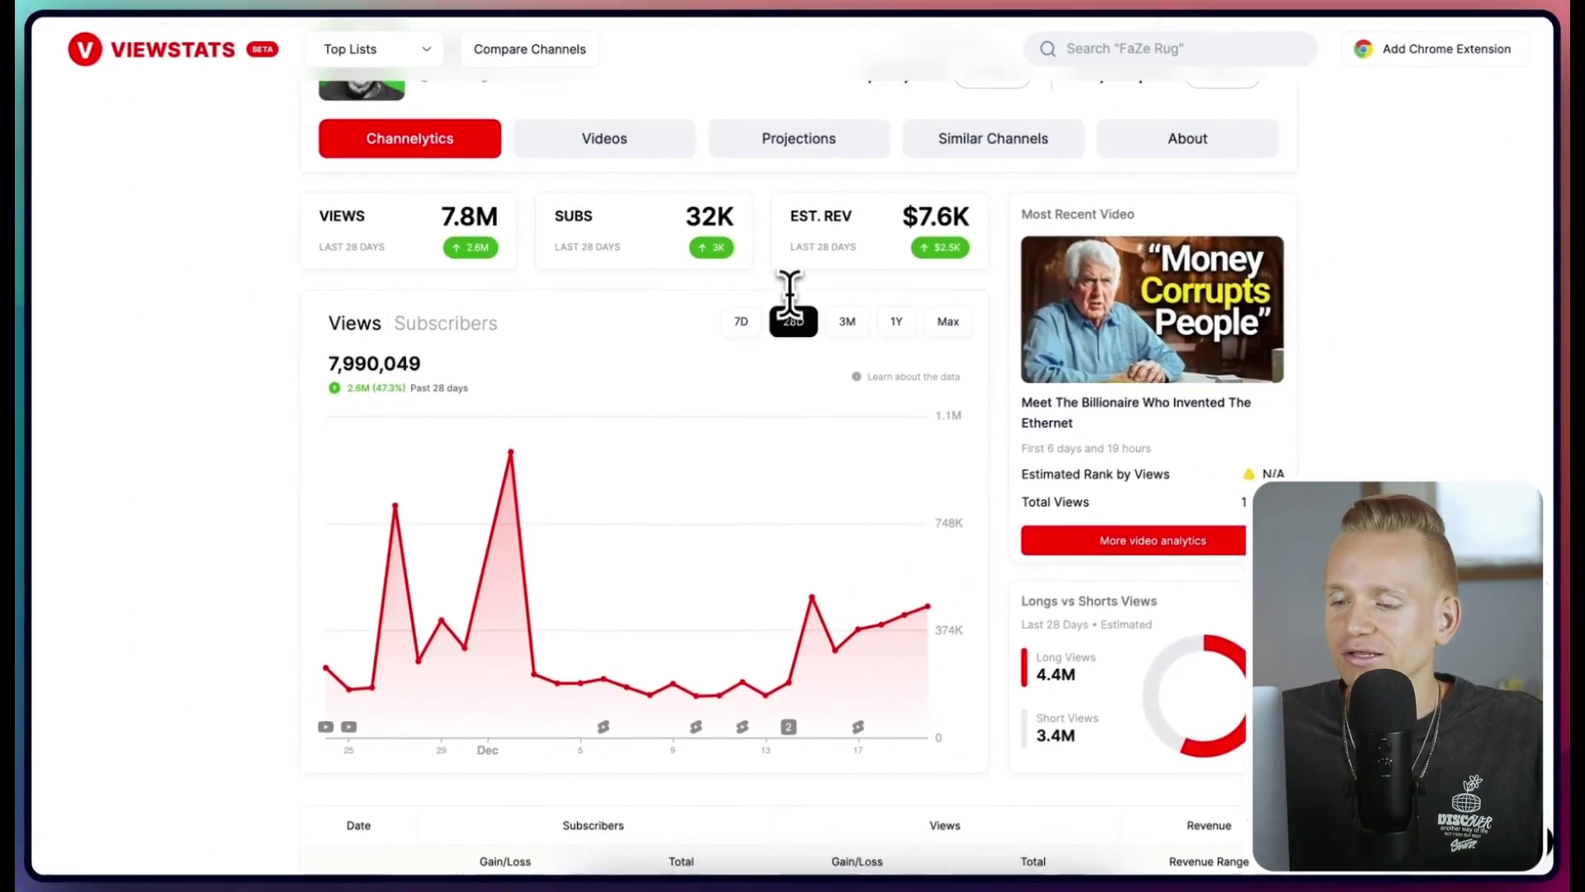
{"action": "scroll", "coordinate": [792, 306], "scroll_direction": "down", "scroll_amount": 2}
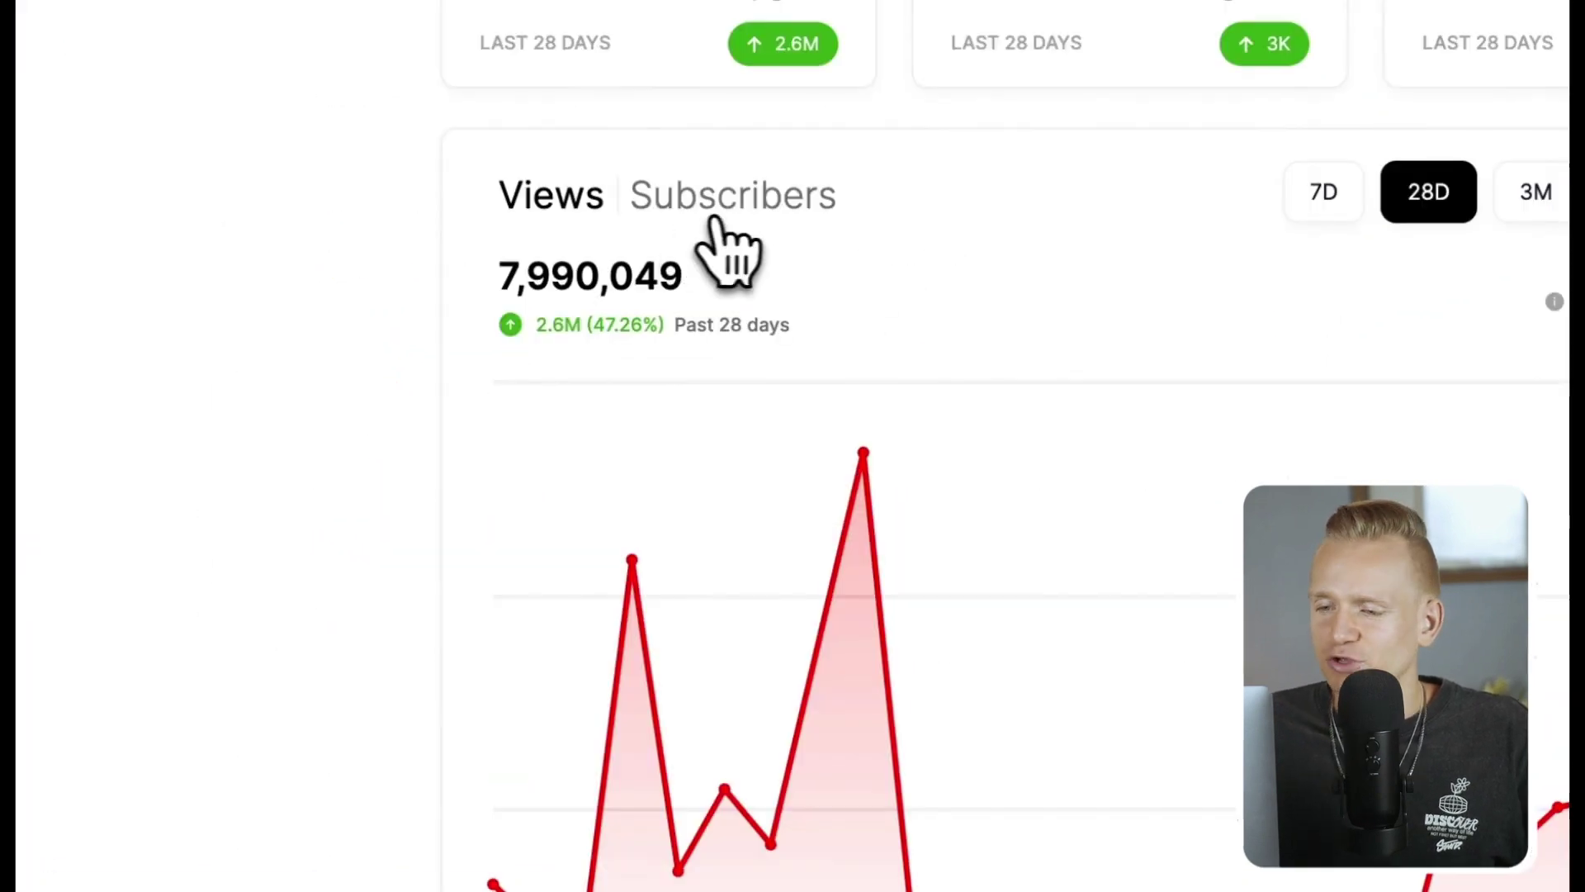
{"action": "left_click", "coordinate": [733, 213]}
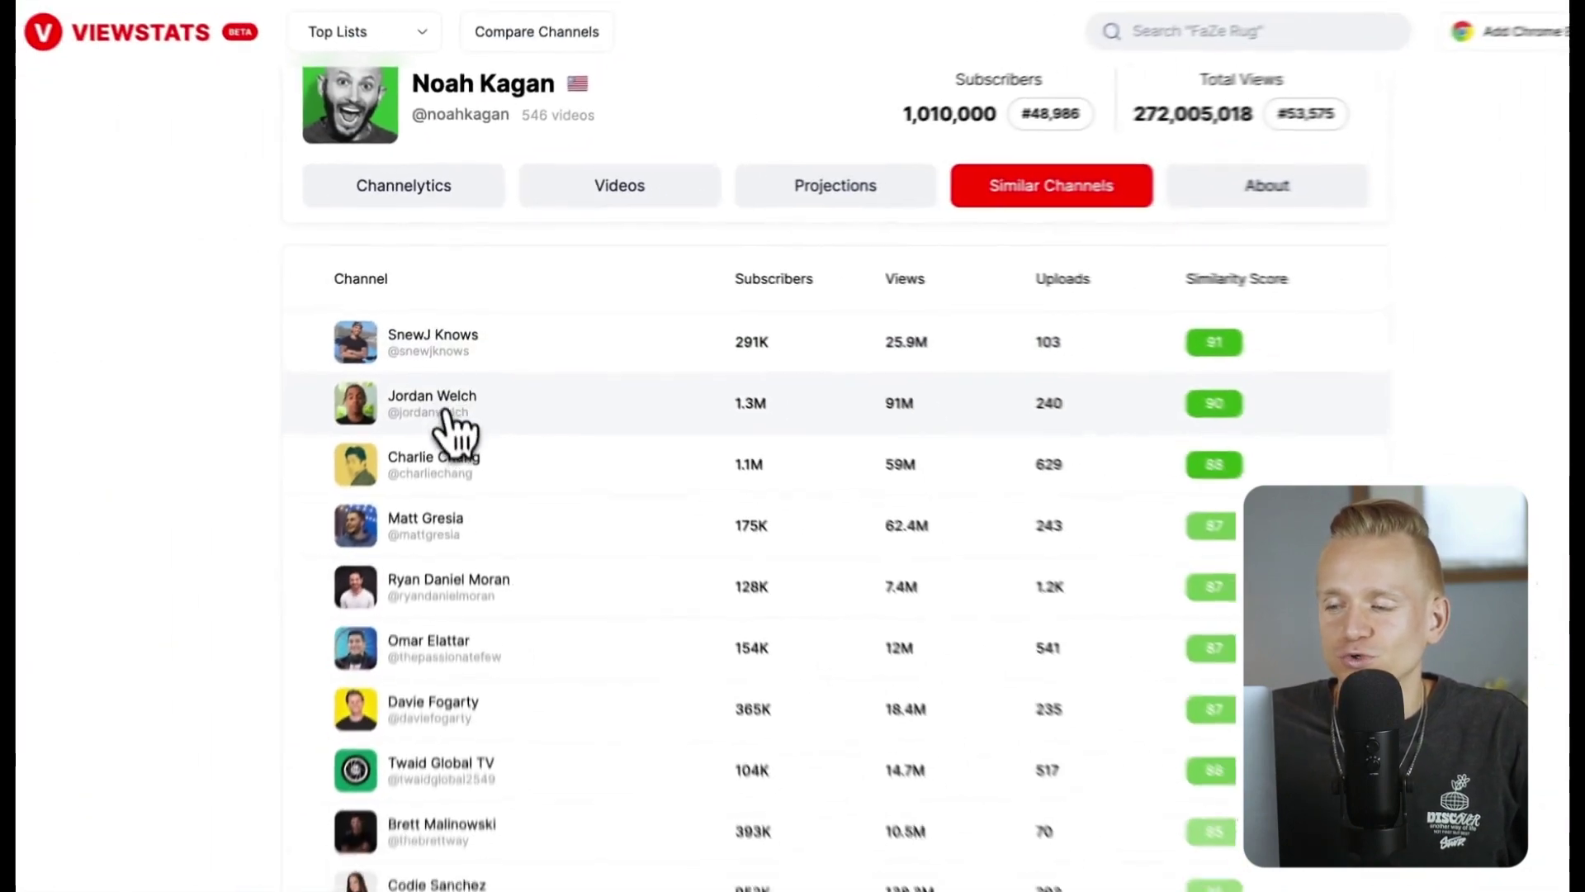
Step: Open one similar channel's page, then return to the Similar Channels list
{"action": "scroll", "coordinate": [452, 413], "scroll_direction": "down", "scroll_amount": 3}
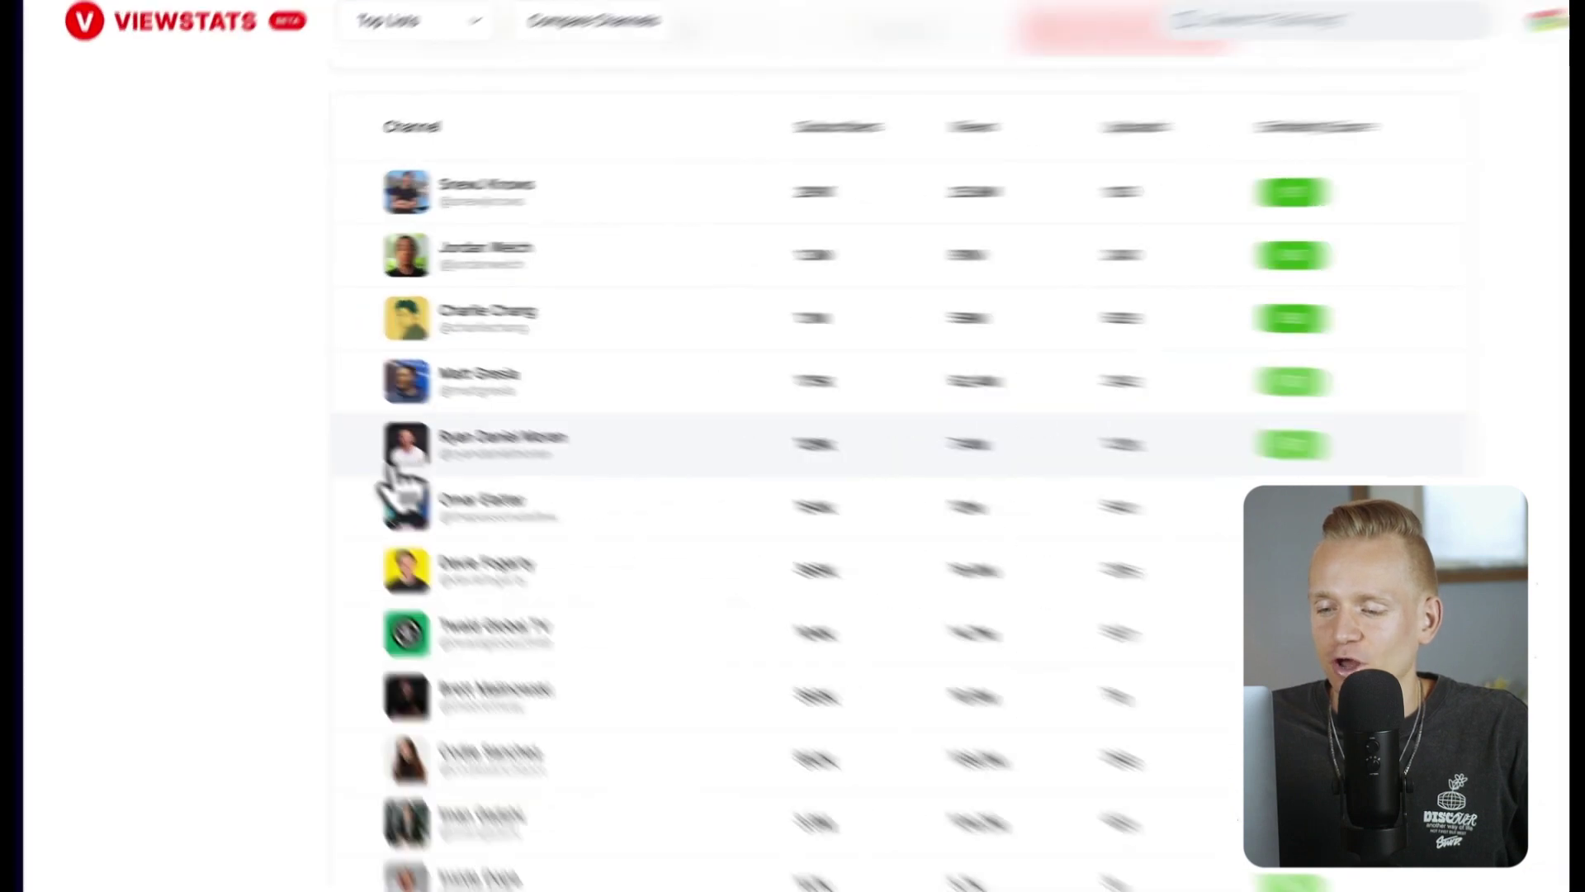
{"action": "left_click", "coordinate": [536, 621]}
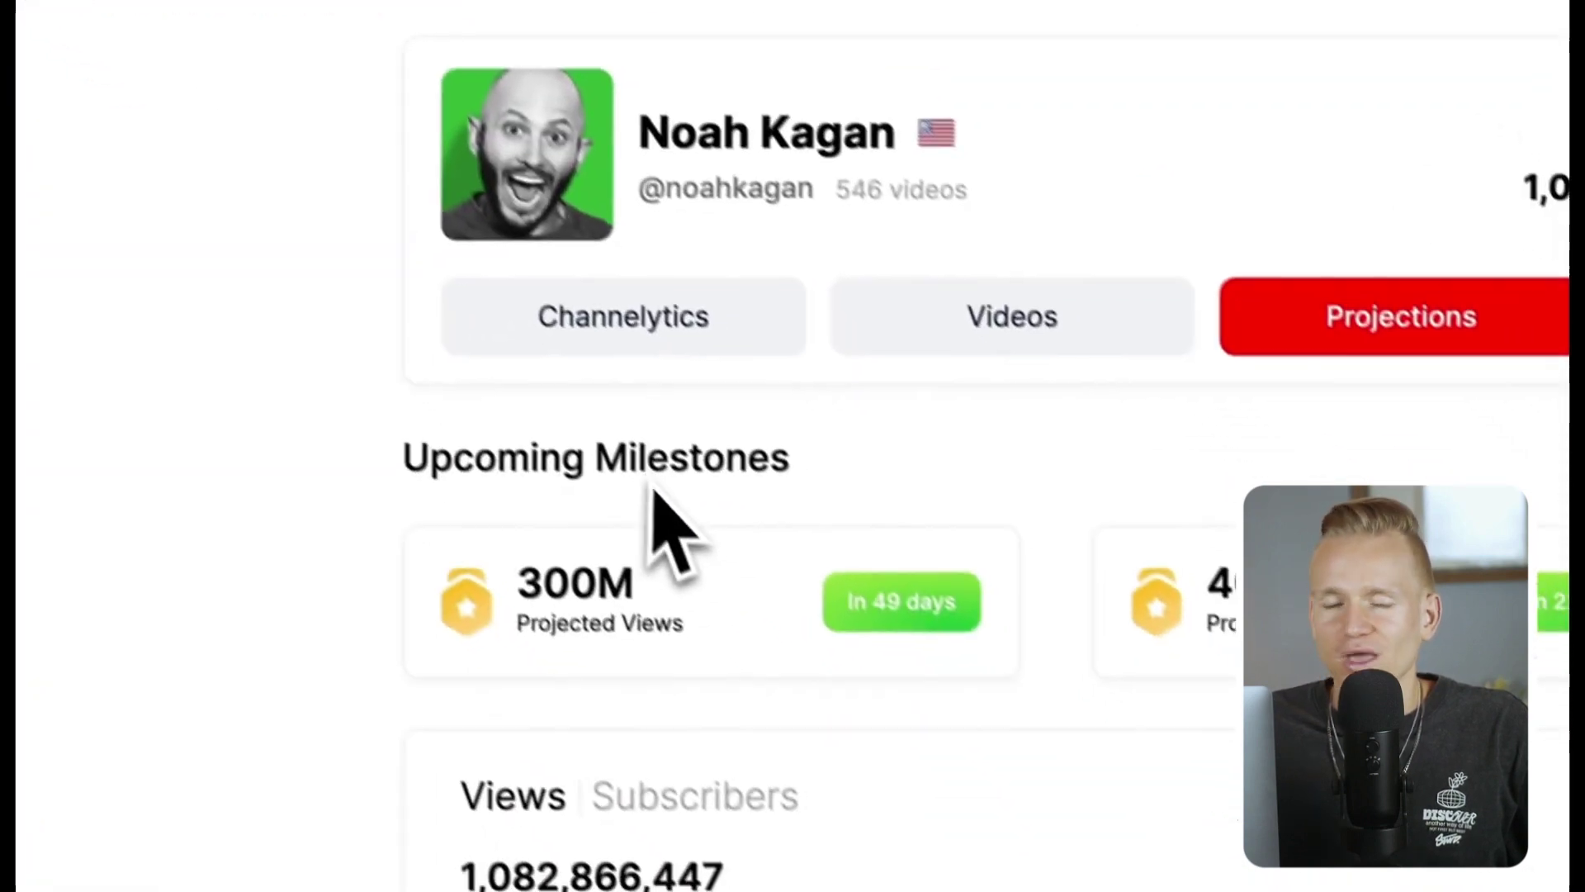
{"action": "left_click", "coordinate": [887, 371]}
Step: Scroll down the similar channels and back up to SnewJ Knows at the top
{"action": "scroll", "coordinate": [677, 495], "scroll_direction": "down", "scroll_amount": 10}
{"action": "scroll", "coordinate": [602, 454], "scroll_direction": "down", "scroll_amount": 5}
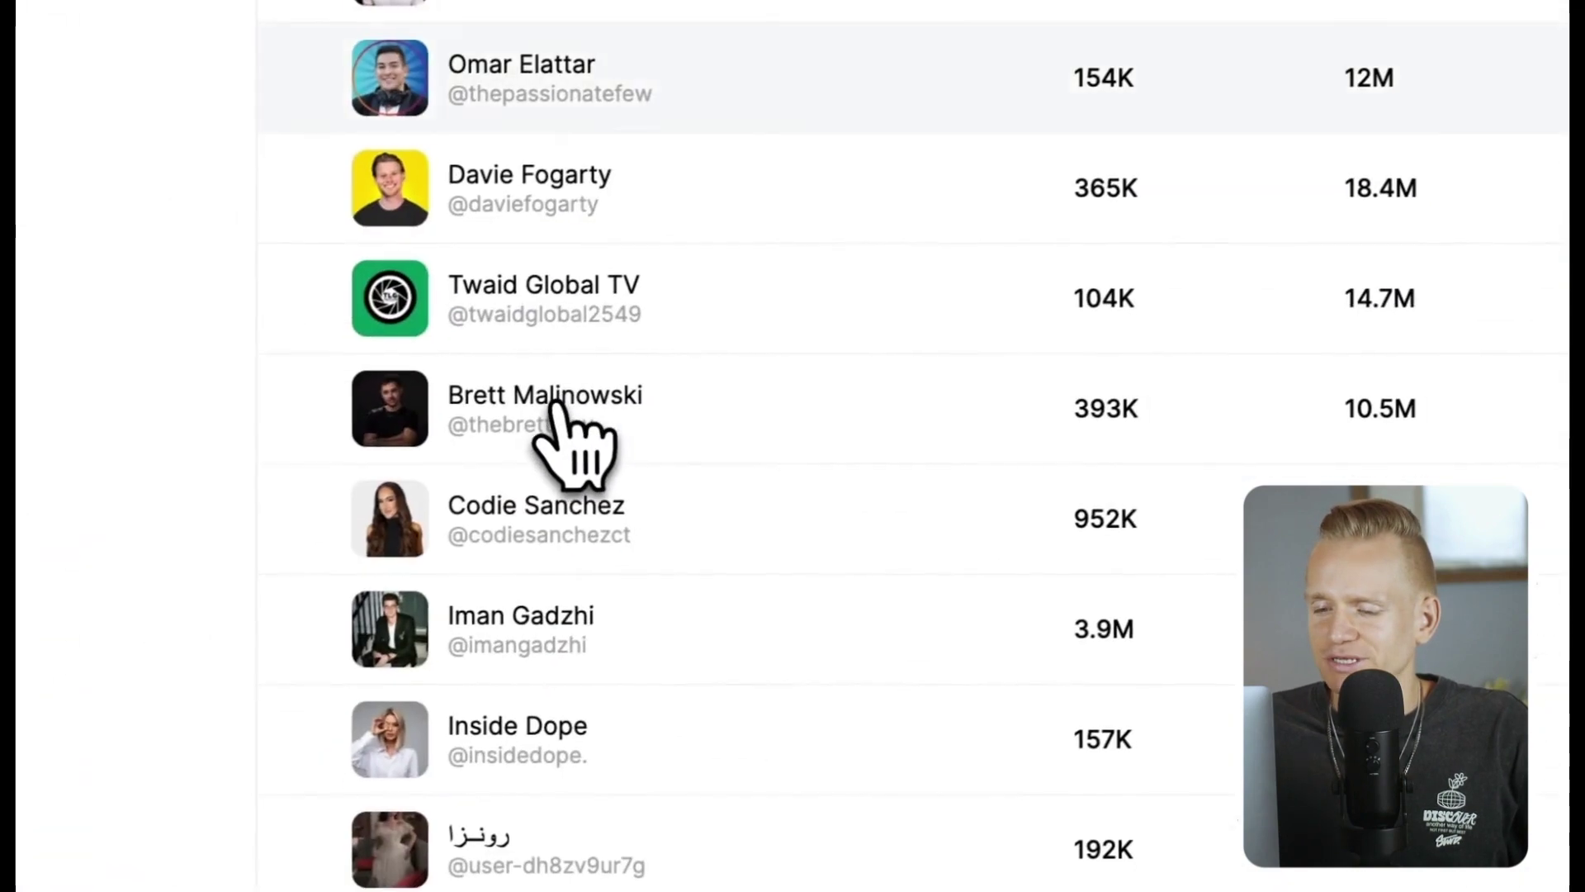
{"action": "scroll", "coordinate": [561, 602], "scroll_direction": "down", "scroll_amount": 8}
{"action": "scroll", "coordinate": [588, 599], "scroll_direction": "down", "scroll_amount": 5}
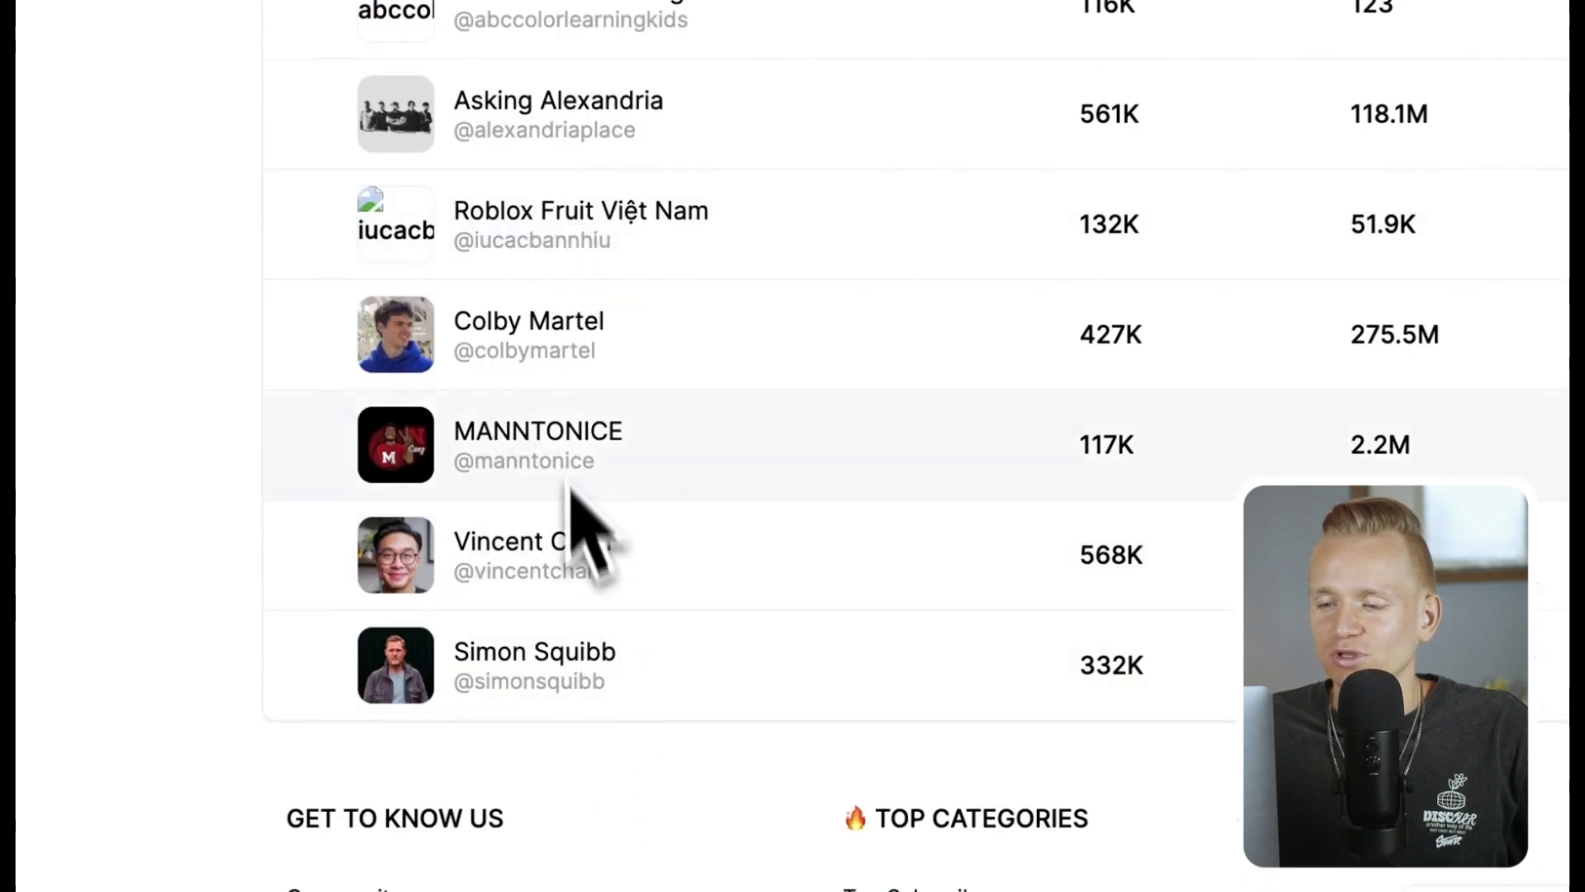
{"action": "scroll", "coordinate": [575, 328], "scroll_direction": "up", "scroll_amount": 2}
{"action": "scroll", "coordinate": [578, 314], "scroll_direction": "up", "scroll_amount": 2}
{"action": "scroll", "coordinate": [578, 334], "scroll_direction": "up", "scroll_amount": 5}
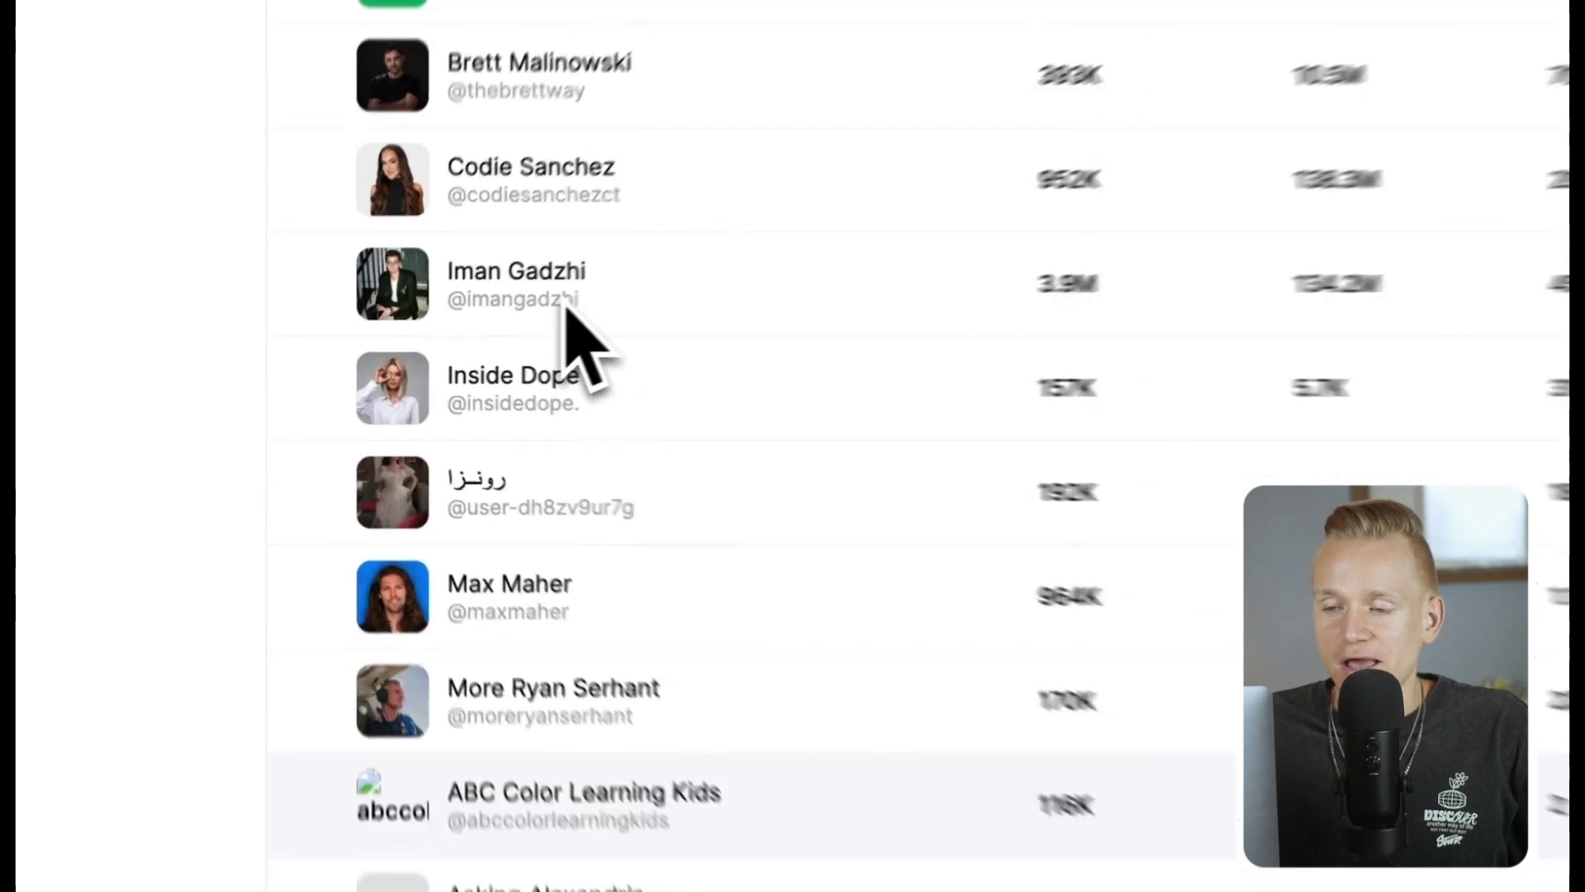
{"action": "scroll", "coordinate": [528, 346], "scroll_direction": "up", "scroll_amount": 5}
{"action": "scroll", "coordinate": [459, 363], "scroll_direction": "up", "scroll_amount": 3}
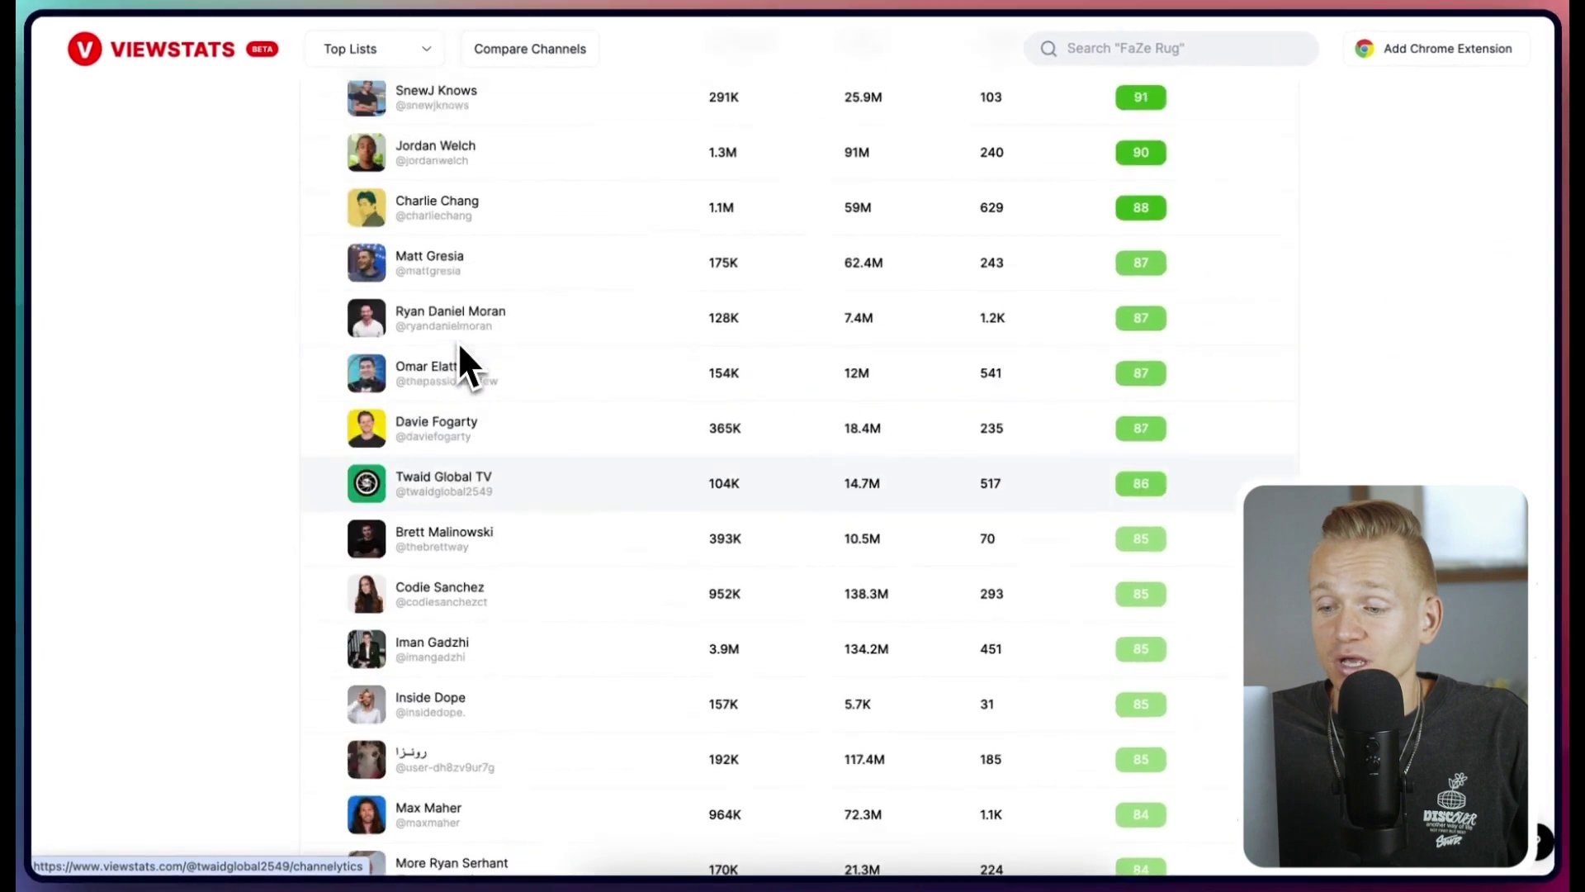
{"action": "scroll", "coordinate": [459, 346], "scroll_direction": "up", "scroll_amount": 1}
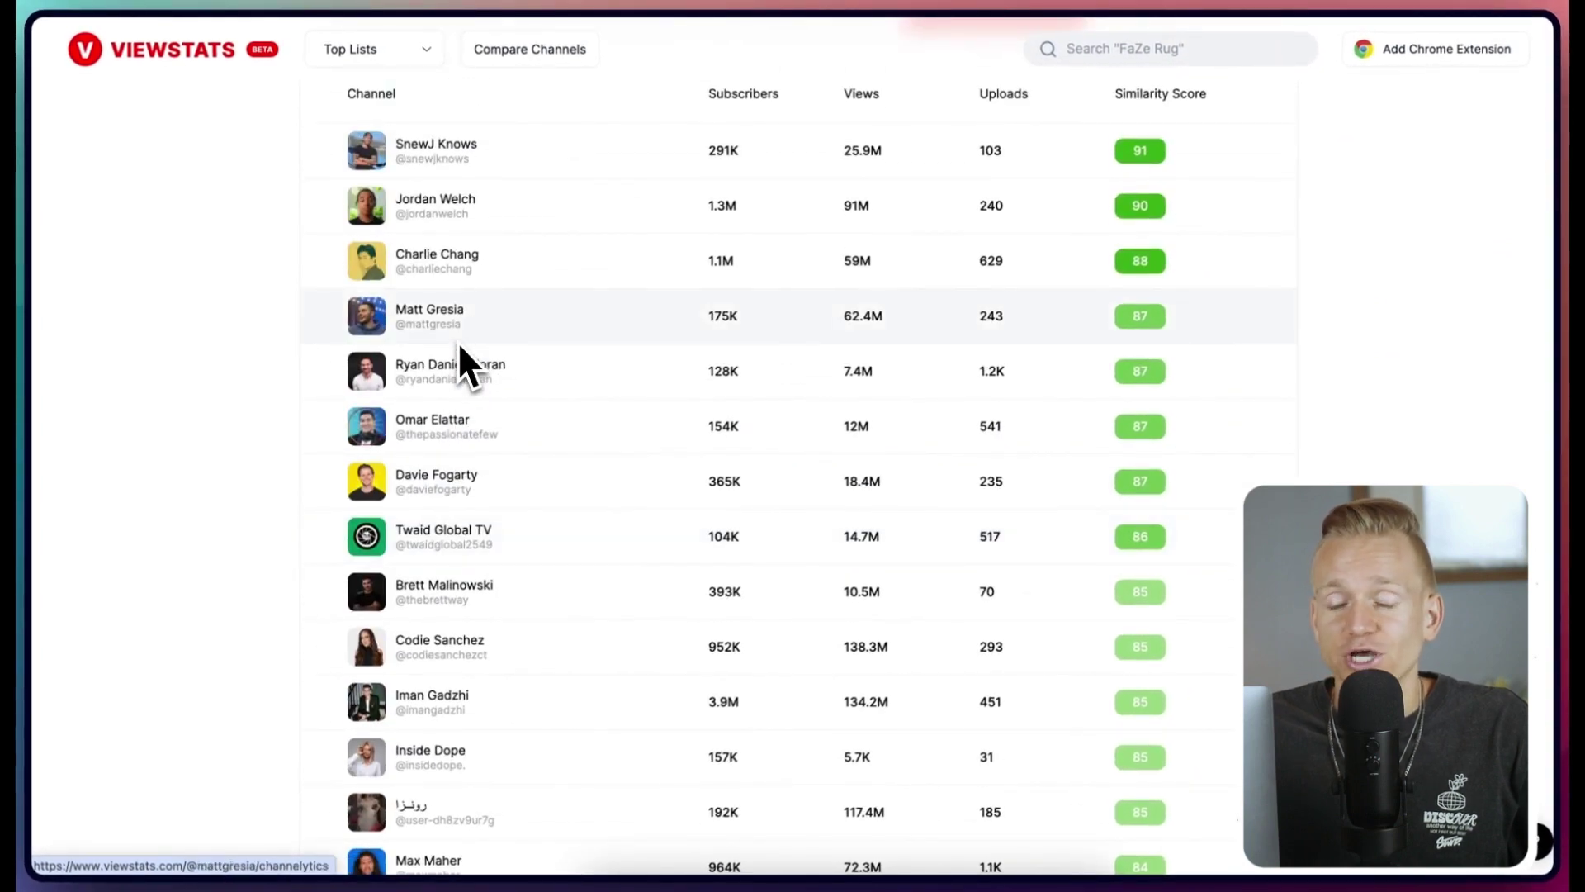
{"action": "scroll", "coordinate": [458, 341], "scroll_direction": "up", "scroll_amount": 1}
{"action": "scroll", "coordinate": [459, 341], "scroll_direction": "up", "scroll_amount": 2}
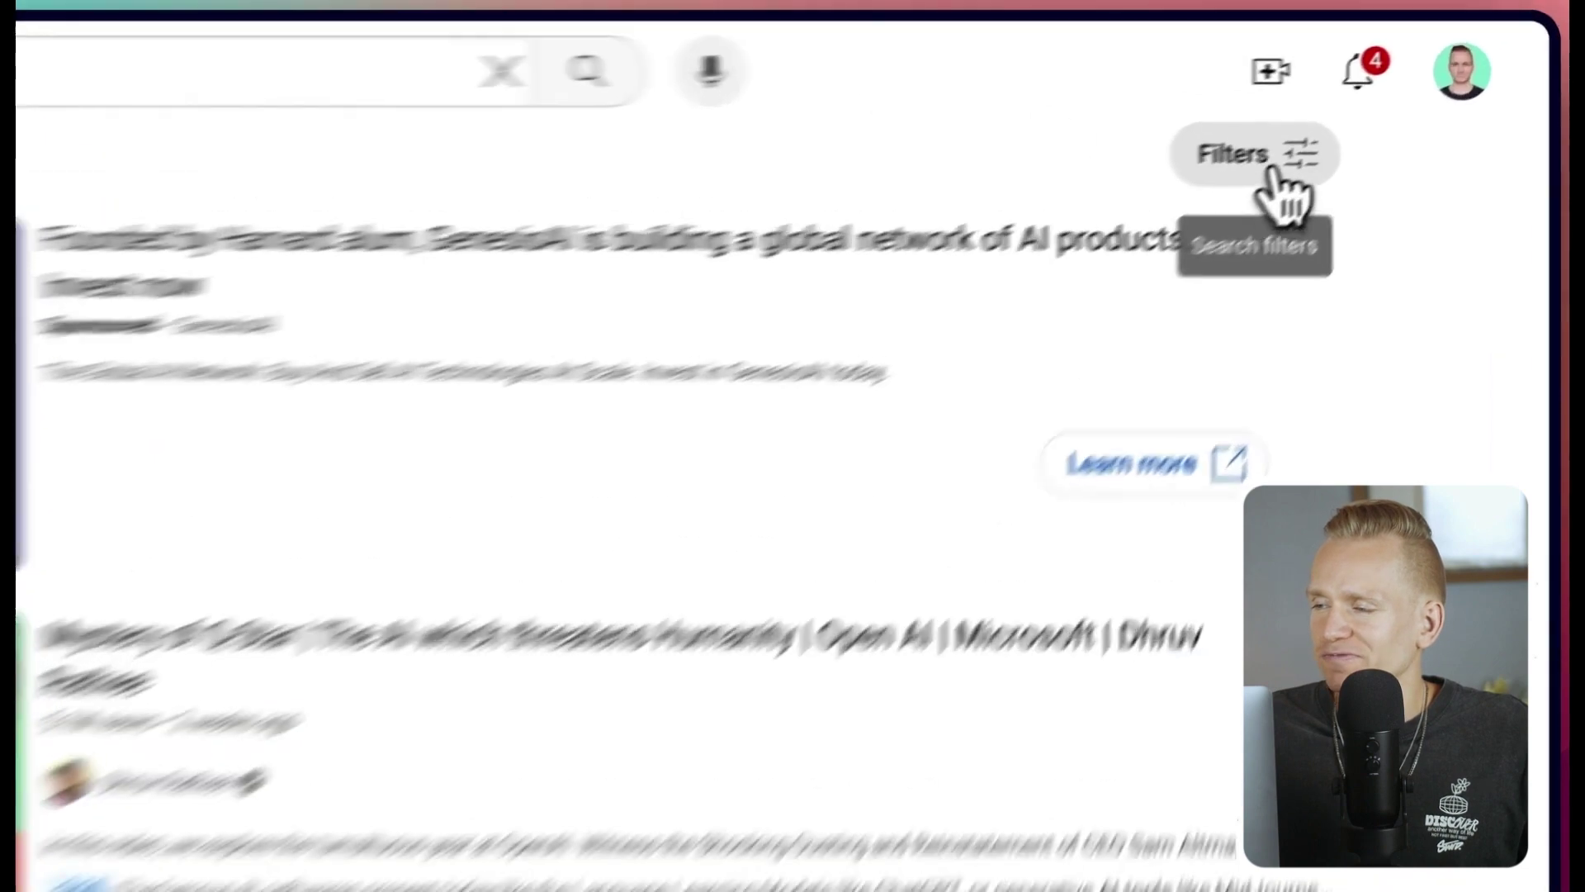
{"action": "left_click", "coordinate": [1342, 105]}
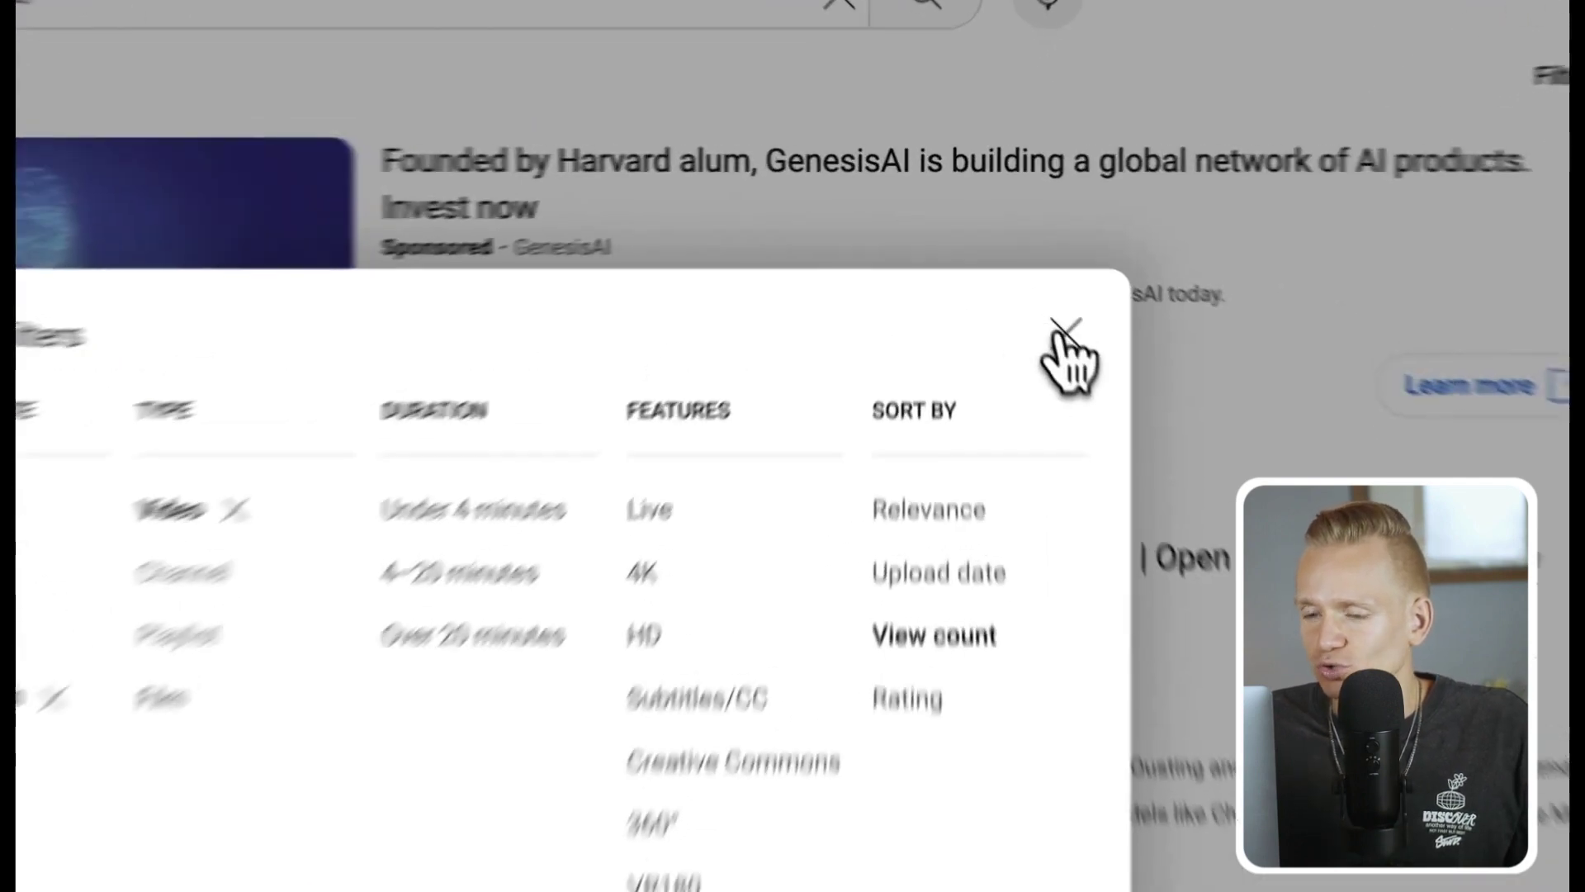
{"action": "left_click", "coordinate": [1021, 270]}
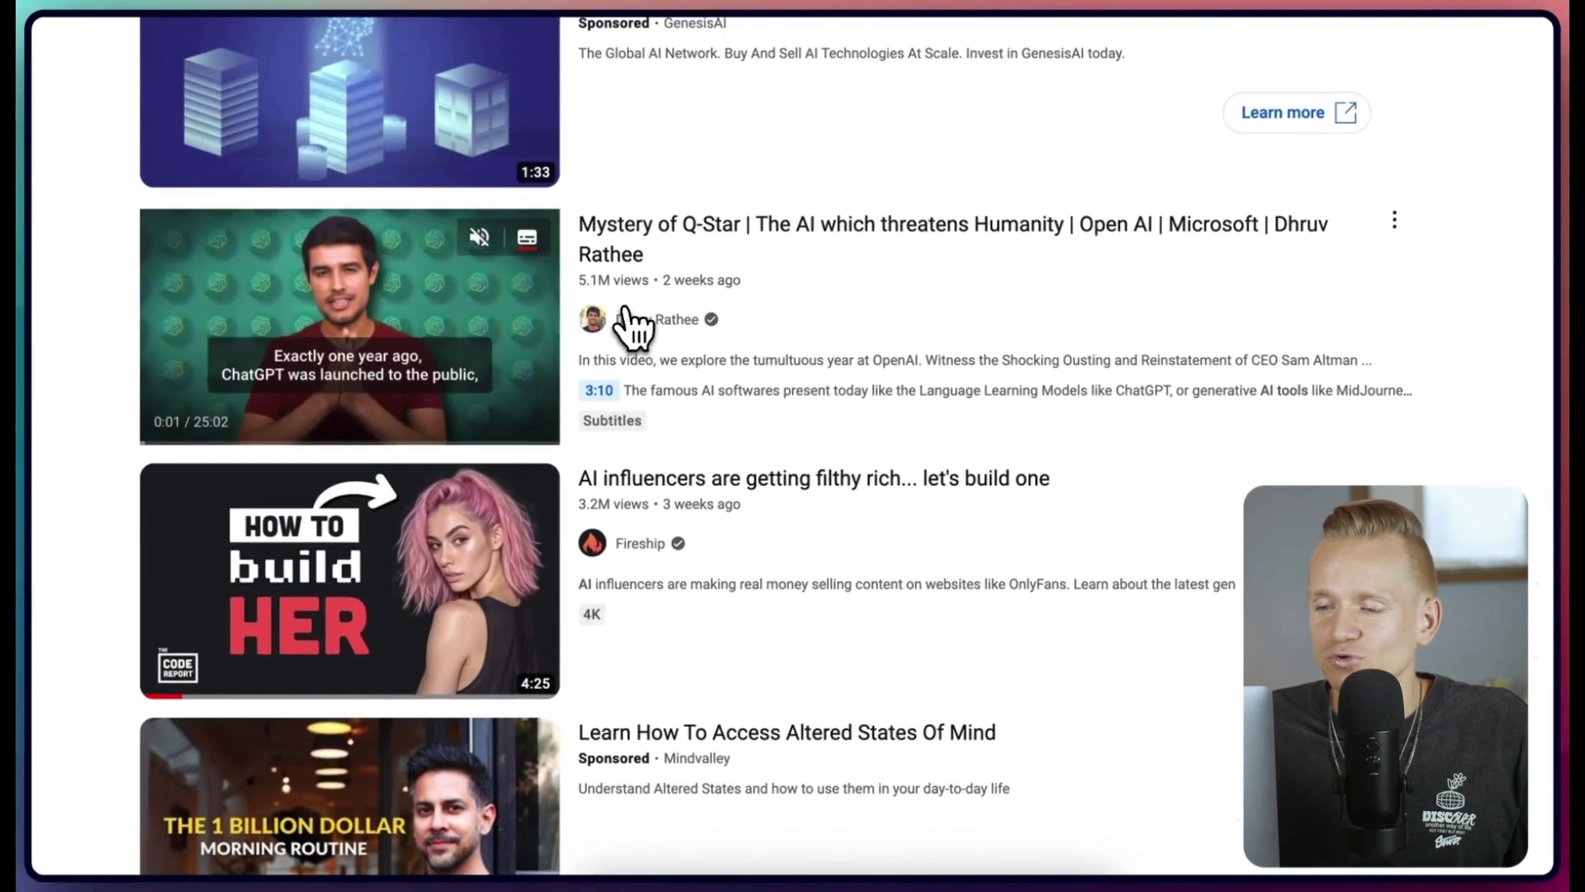
{"action": "scroll", "coordinate": [902, 312], "scroll_direction": "down", "scroll_amount": 4}
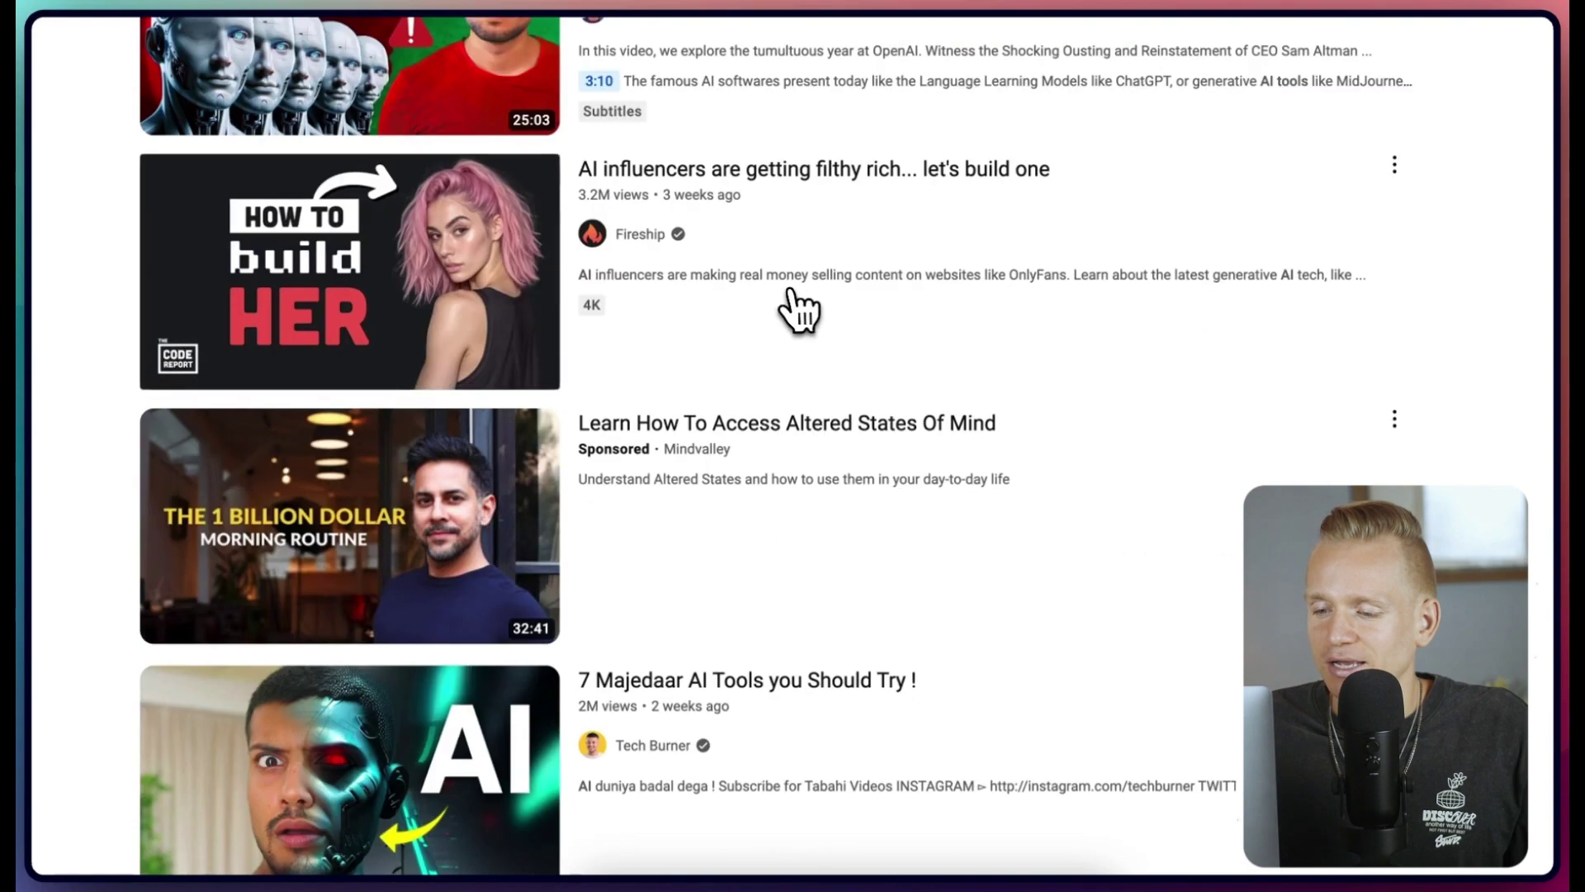
{"action": "scroll", "coordinate": [800, 312], "scroll_direction": "down", "scroll_amount": 1}
{"action": "scroll", "coordinate": [602, 262], "scroll_direction": "down", "scroll_amount": 3}
{"action": "scroll", "coordinate": [493, 312], "scroll_direction": "down", "scroll_amount": 5}
{"action": "scroll", "coordinate": [478, 336], "scroll_direction": "down", "scroll_amount": 5}
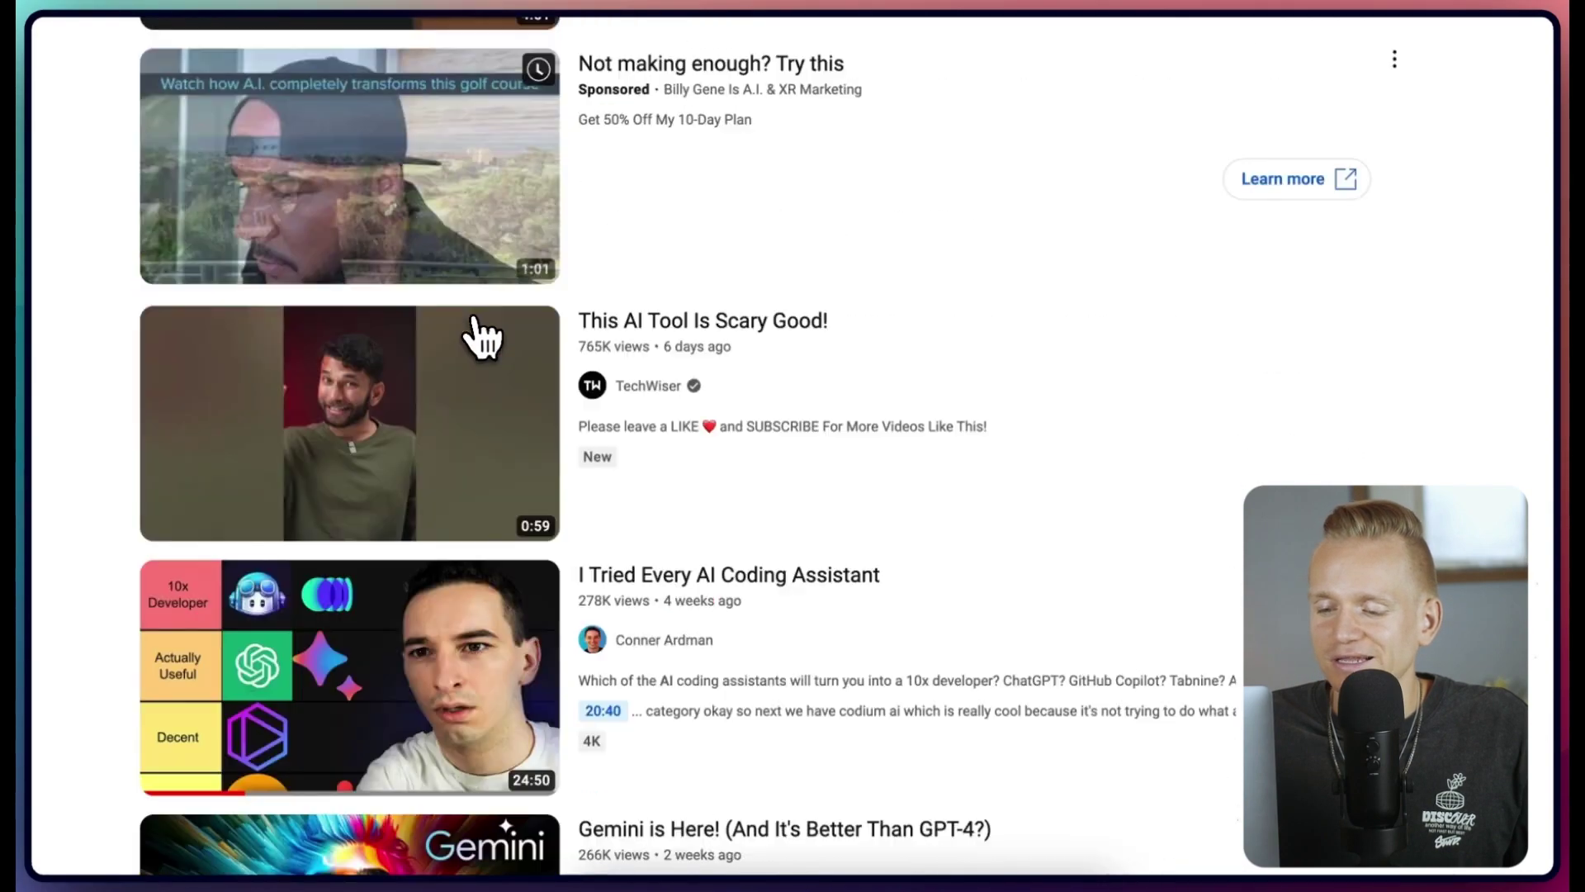
{"action": "scroll", "coordinate": [478, 336], "scroll_direction": "down", "scroll_amount": 2}
{"action": "scroll", "coordinate": [478, 336], "scroll_direction": "down", "scroll_amount": 4}
{"action": "scroll", "coordinate": [489, 334], "scroll_direction": "down", "scroll_amount": 5}
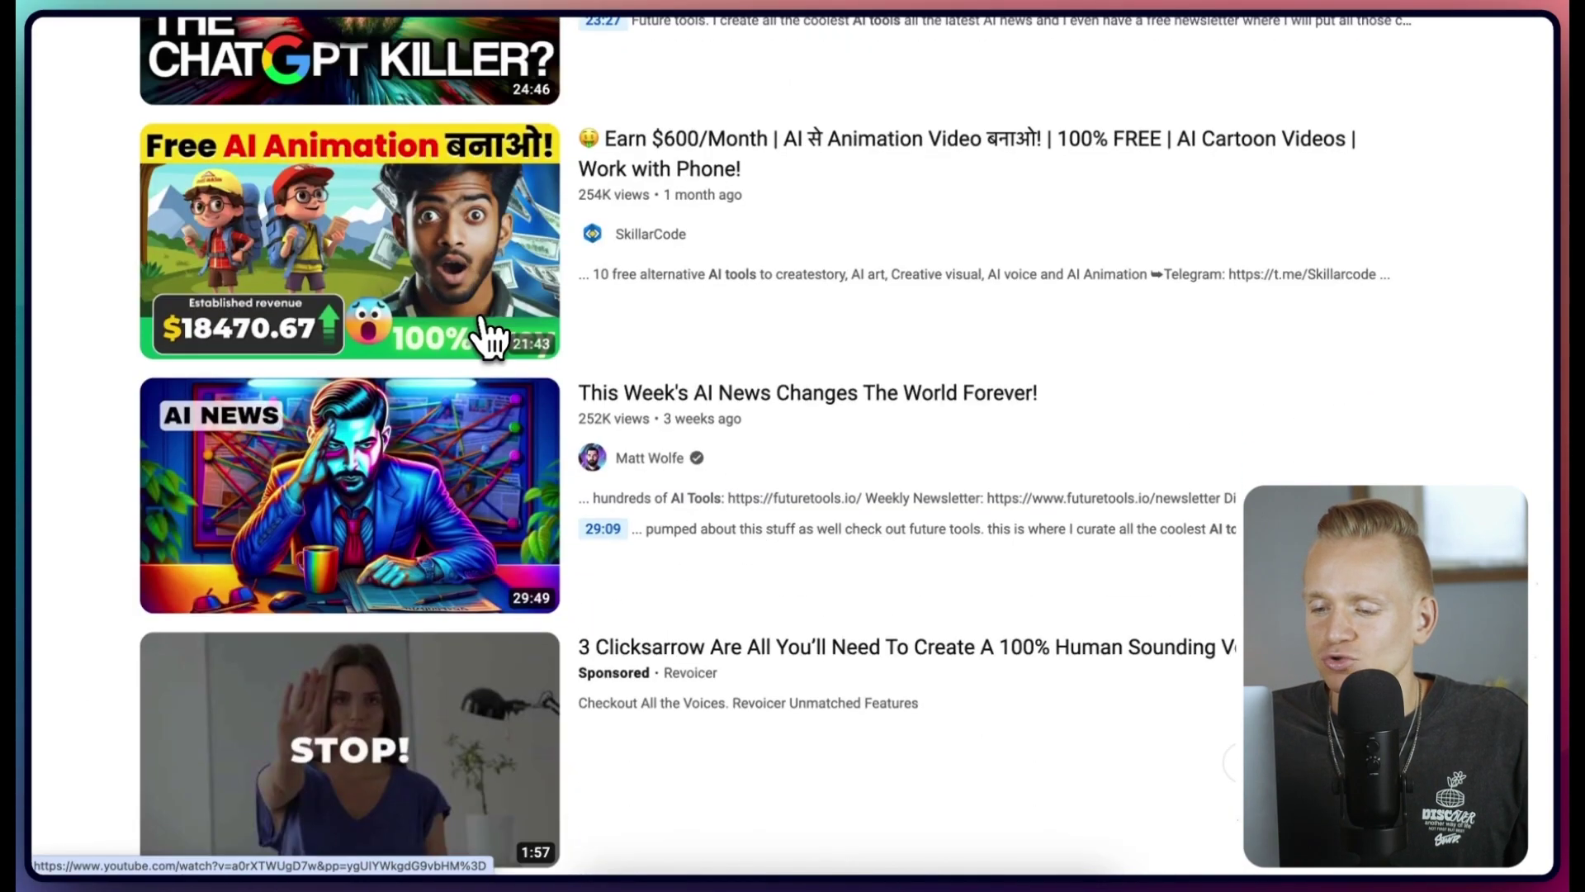
{"action": "scroll", "coordinate": [490, 337], "scroll_direction": "down", "scroll_amount": 2}
{"action": "scroll", "coordinate": [493, 340], "scroll_direction": "down", "scroll_amount": 3}
{"action": "scroll", "coordinate": [493, 340], "scroll_direction": "down", "scroll_amount": 5}
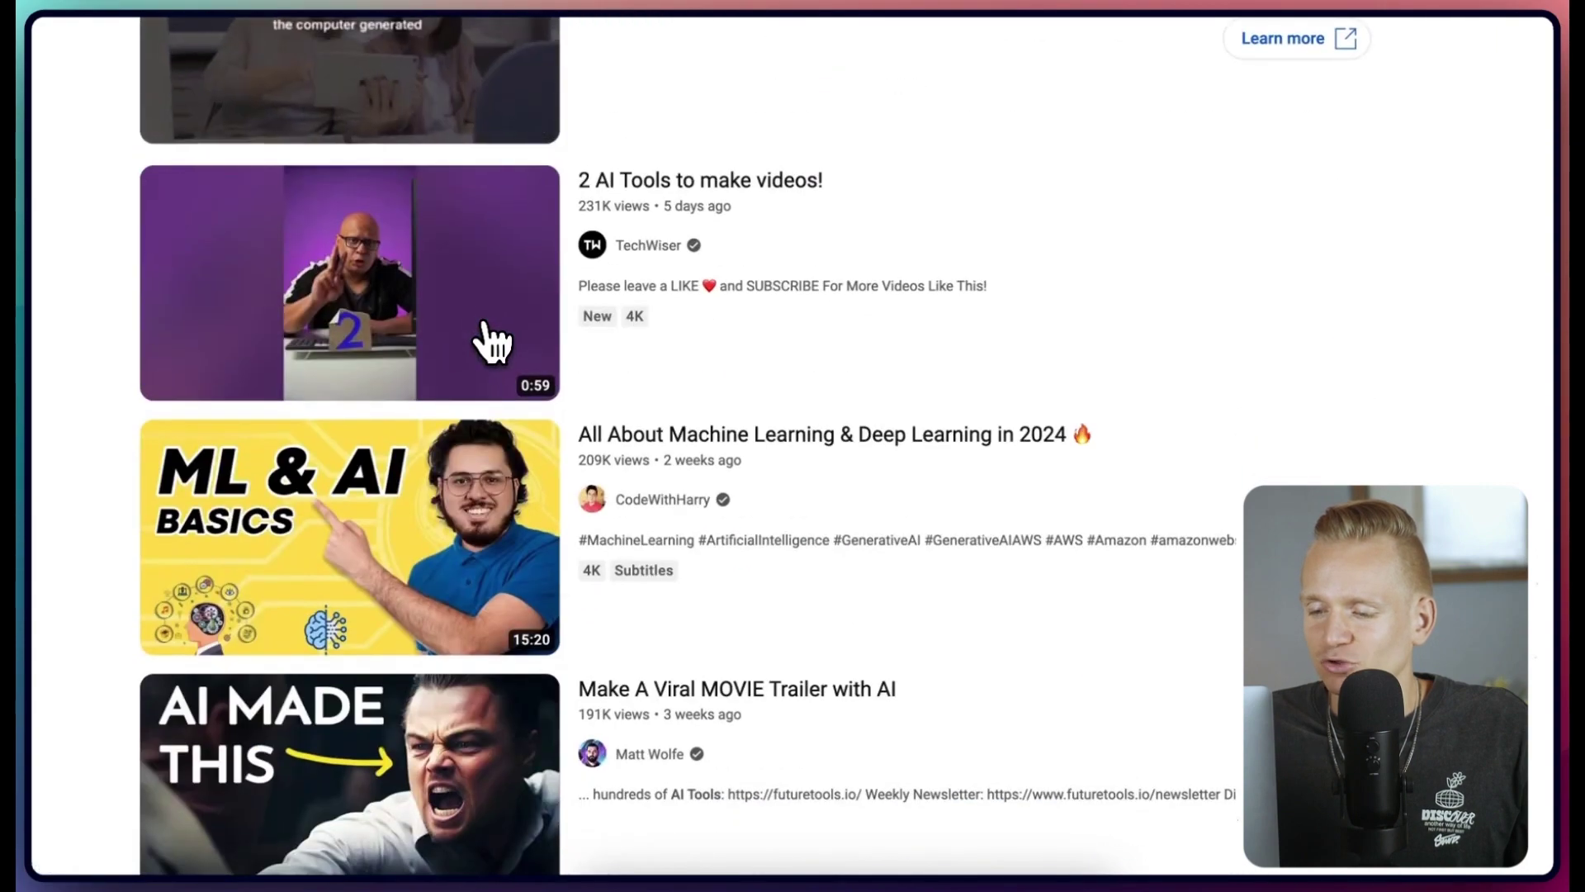
{"action": "scroll", "coordinate": [494, 341], "scroll_direction": "down", "scroll_amount": 3}
{"action": "scroll", "coordinate": [496, 343], "scroll_direction": "down", "scroll_amount": 1}
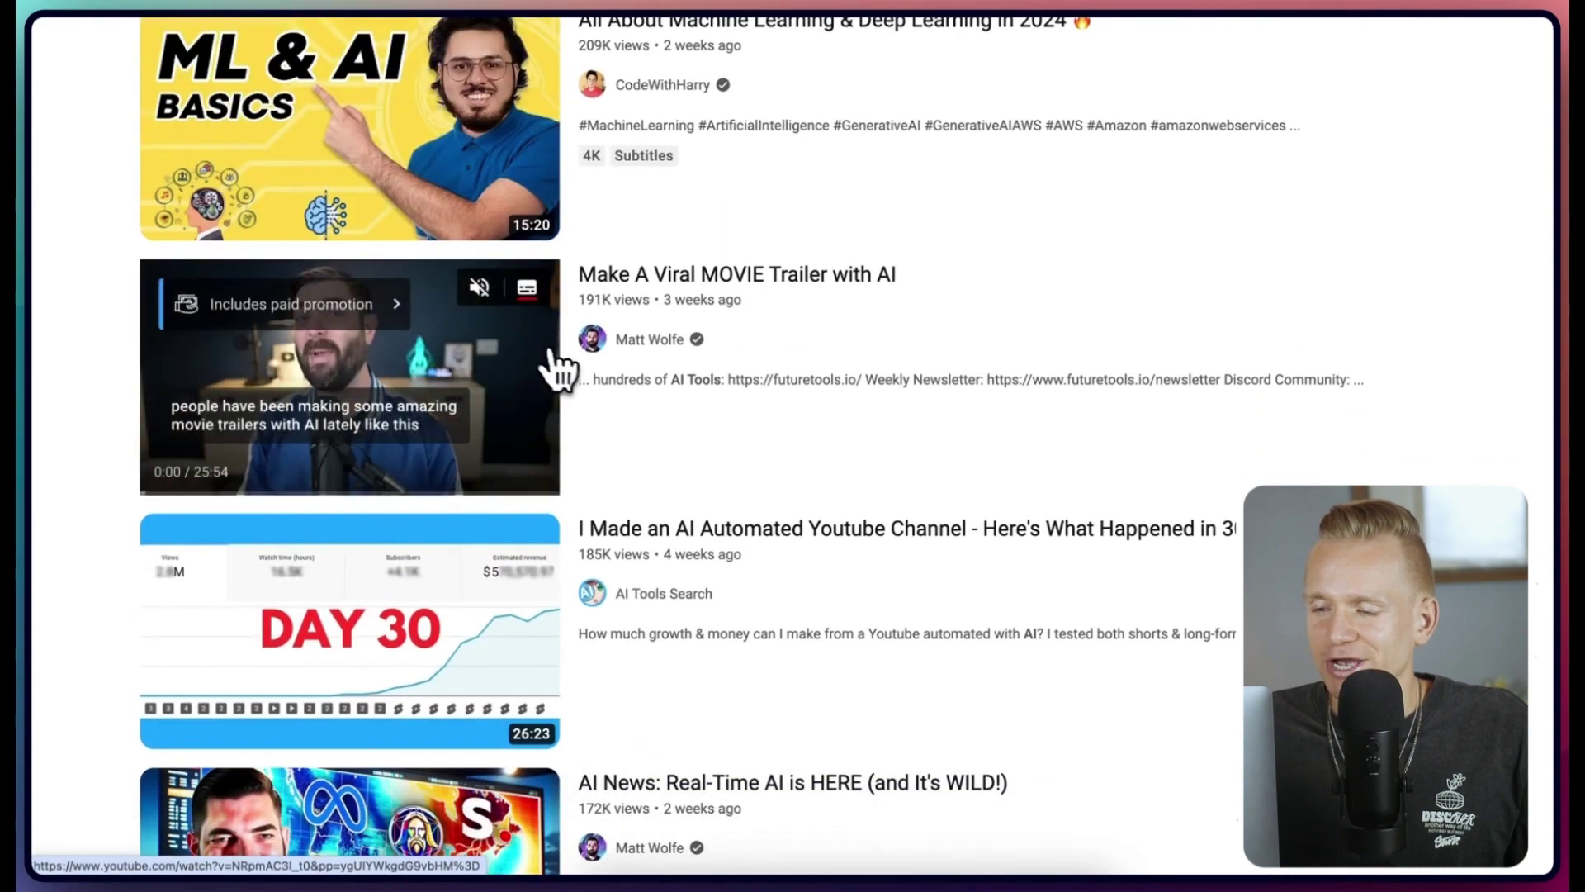
{"action": "scroll", "coordinate": [495, 388], "scroll_direction": "down", "scroll_amount": 1}
{"action": "scroll", "coordinate": [470, 399], "scroll_direction": "down", "scroll_amount": 2}
{"action": "scroll", "coordinate": [470, 400], "scroll_direction": "down", "scroll_amount": 5}
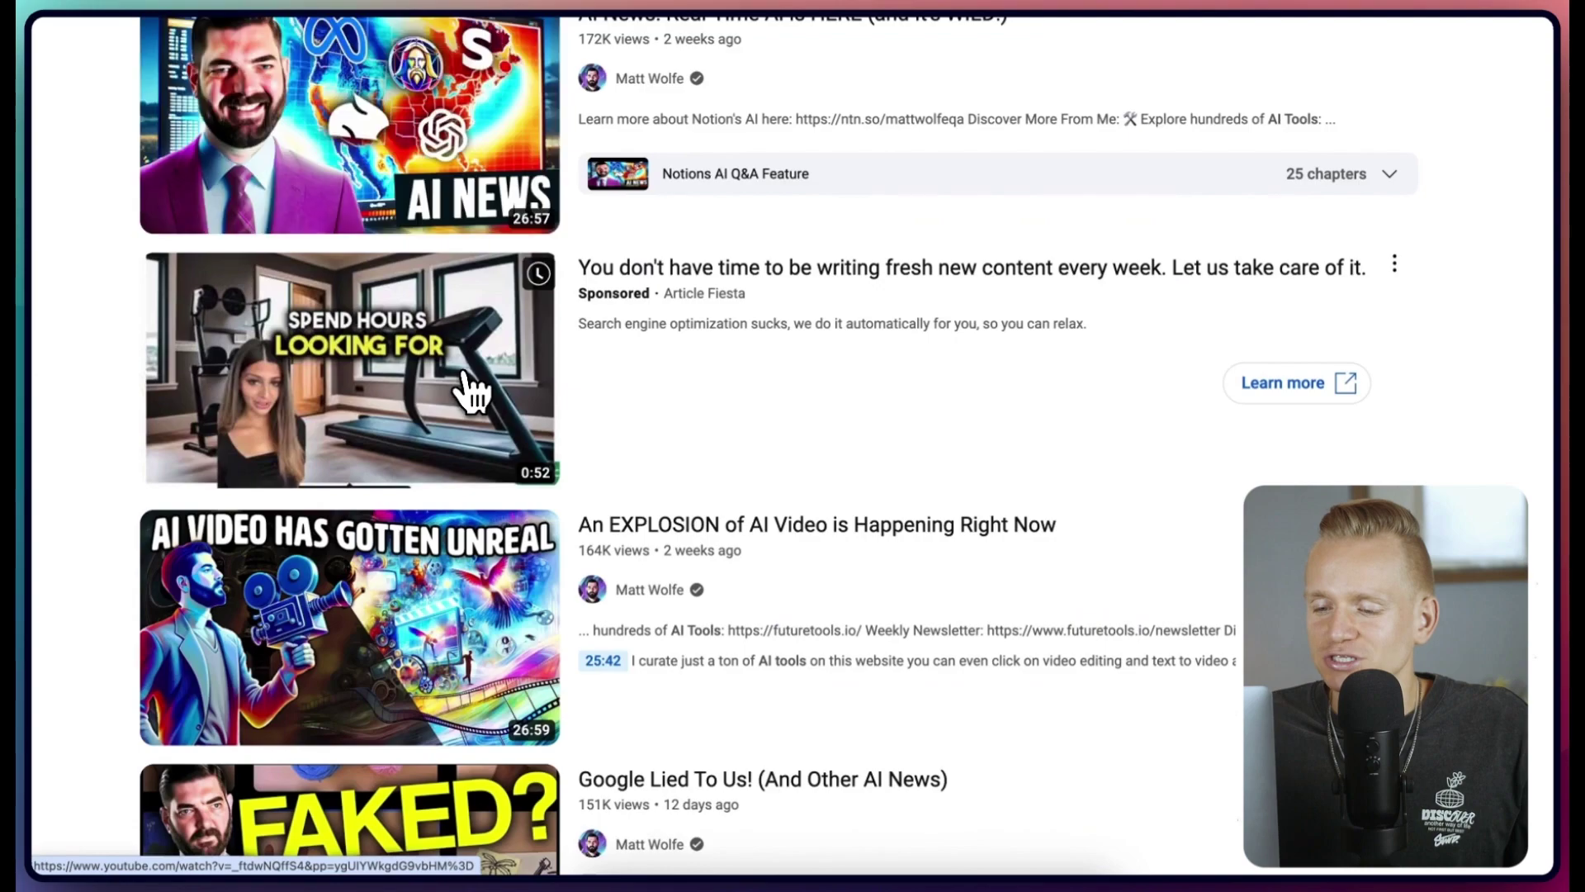
{"action": "scroll", "coordinate": [473, 393], "scroll_direction": "down", "scroll_amount": 3}
{"action": "scroll", "coordinate": [472, 393], "scroll_direction": "down", "scroll_amount": 2}
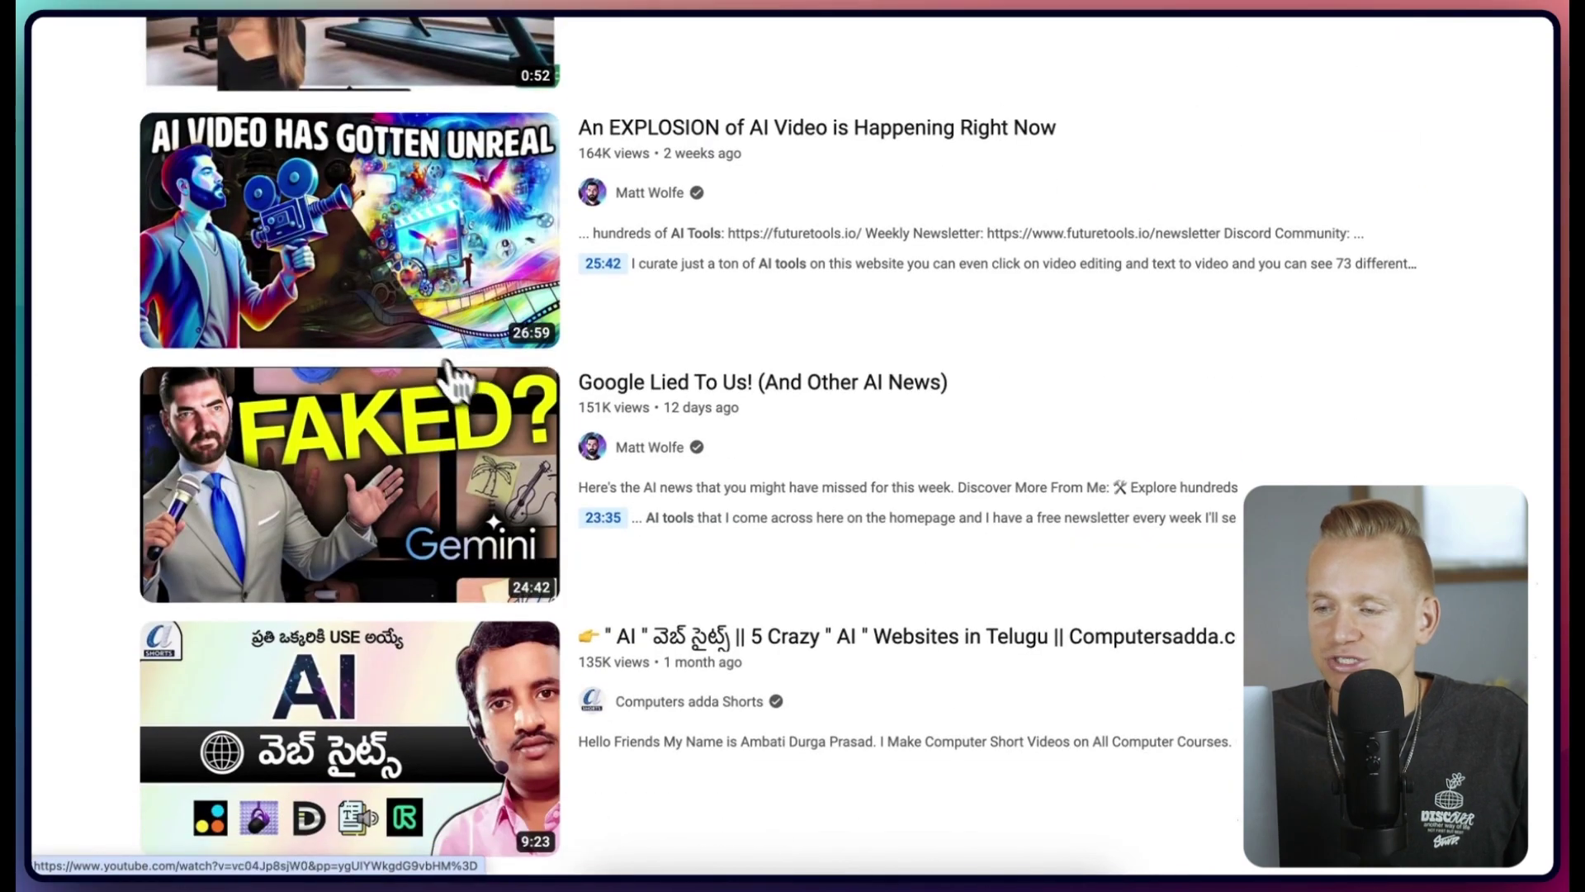
{"action": "scroll", "coordinate": [450, 289], "scroll_direction": "up", "scroll_amount": 1}
{"action": "scroll", "coordinate": [454, 289], "scroll_direction": "up", "scroll_amount": 2}
{"action": "scroll", "coordinate": [453, 294], "scroll_direction": "up", "scroll_amount": 7}
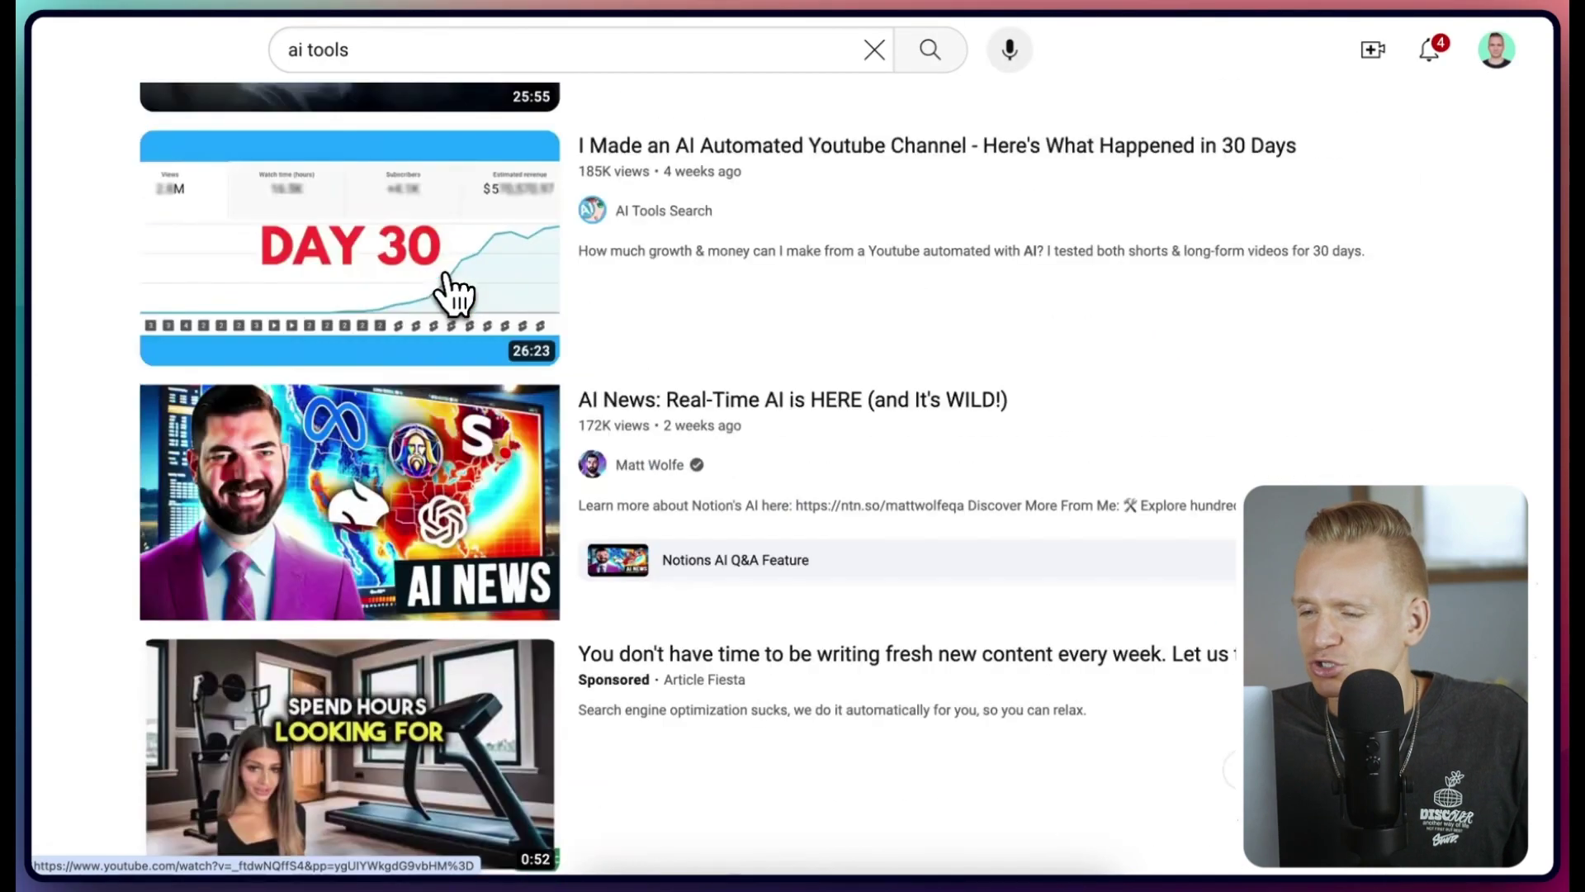
{"action": "scroll", "coordinate": [456, 294], "scroll_direction": "up", "scroll_amount": 1}
{"action": "scroll", "coordinate": [456, 289], "scroll_direction": "down", "scroll_amount": 2}
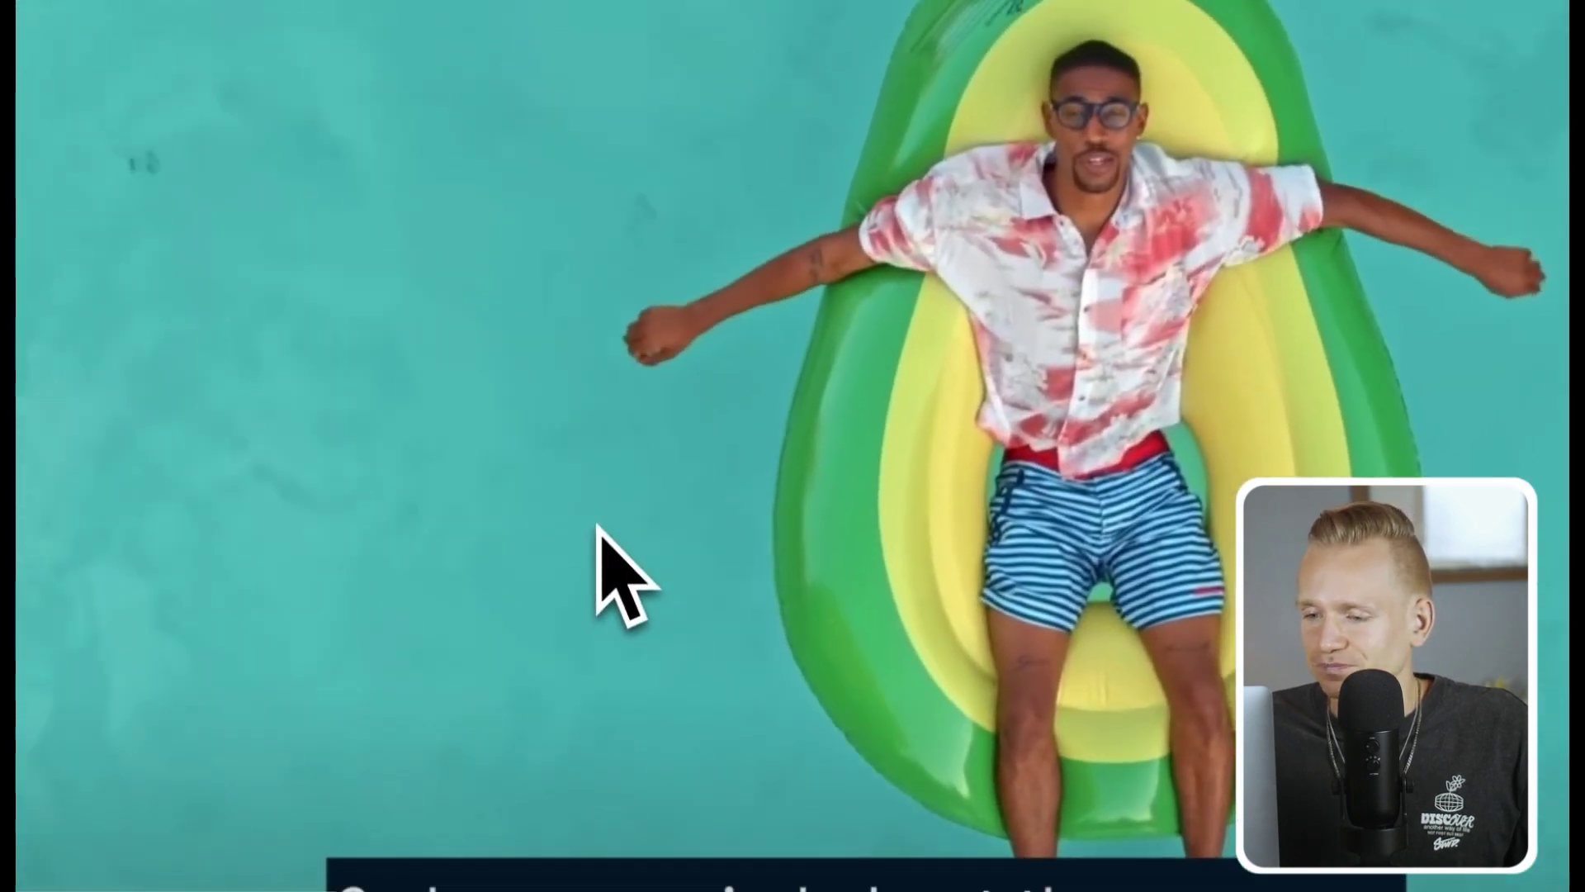
{"action": "left_click", "coordinate": [598, 529]}
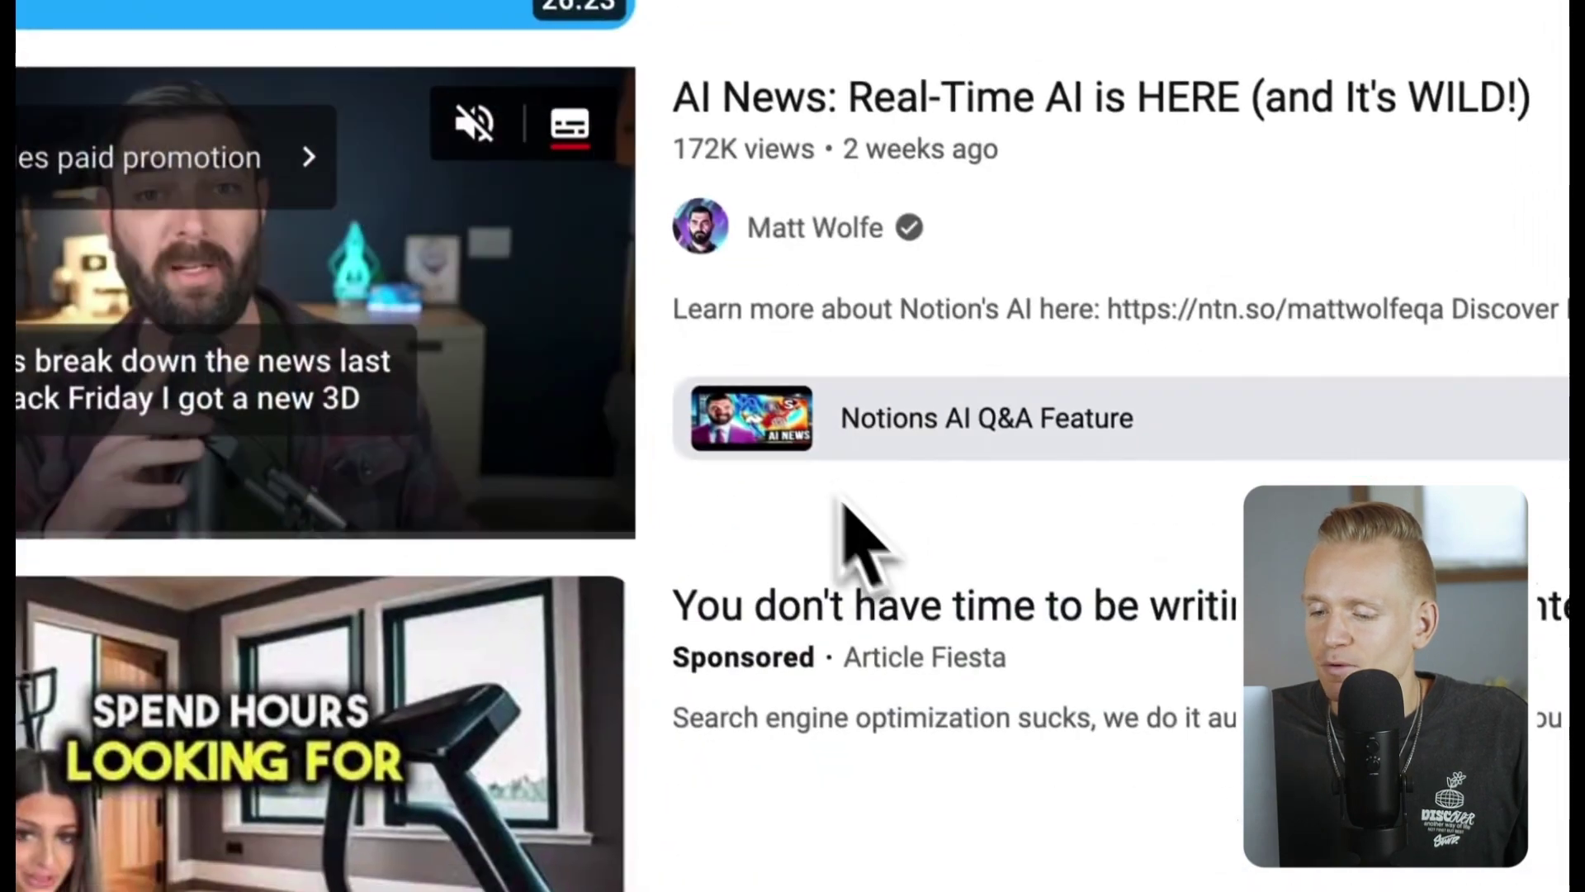
Step: Highlight the Microsoft Copilot video's title beside its 122,168-view chart, then clear it
{"action": "scroll", "coordinate": [842, 548], "scroll_direction": "down", "scroll_amount": 5}
{"action": "scroll", "coordinate": [779, 460], "scroll_direction": "down", "scroll_amount": 5}
{"action": "scroll", "coordinate": [707, 407], "scroll_direction": "down", "scroll_amount": 5}
{"action": "scroll", "coordinate": [642, 332], "scroll_direction": "down", "scroll_amount": 5}
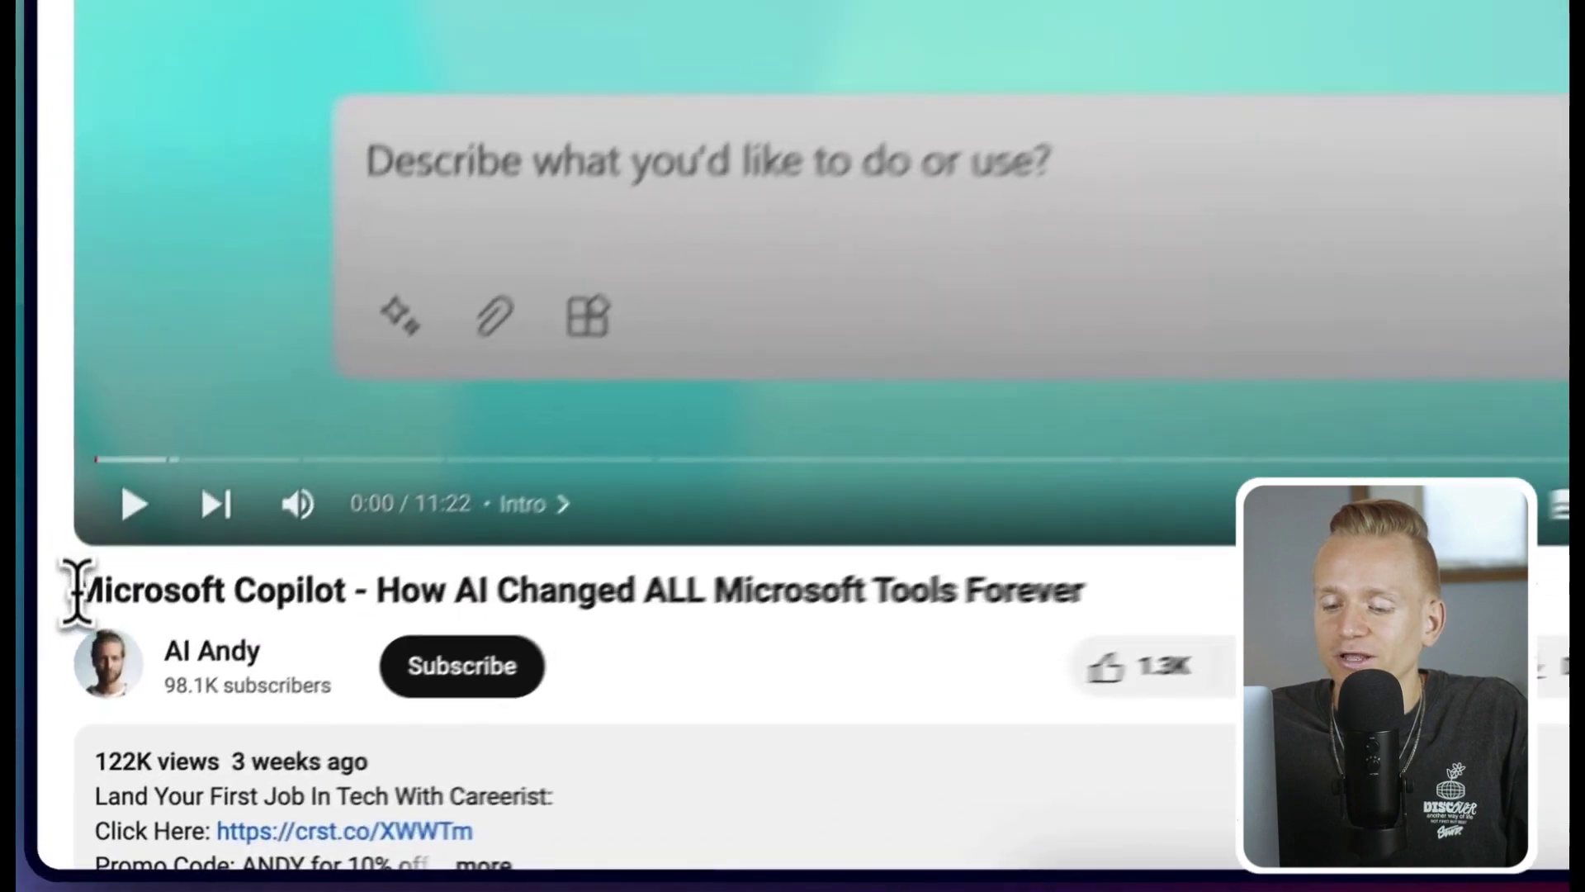
{"action": "left_click_drag", "start_coordinate": [74, 720], "coordinate": [421, 718]}
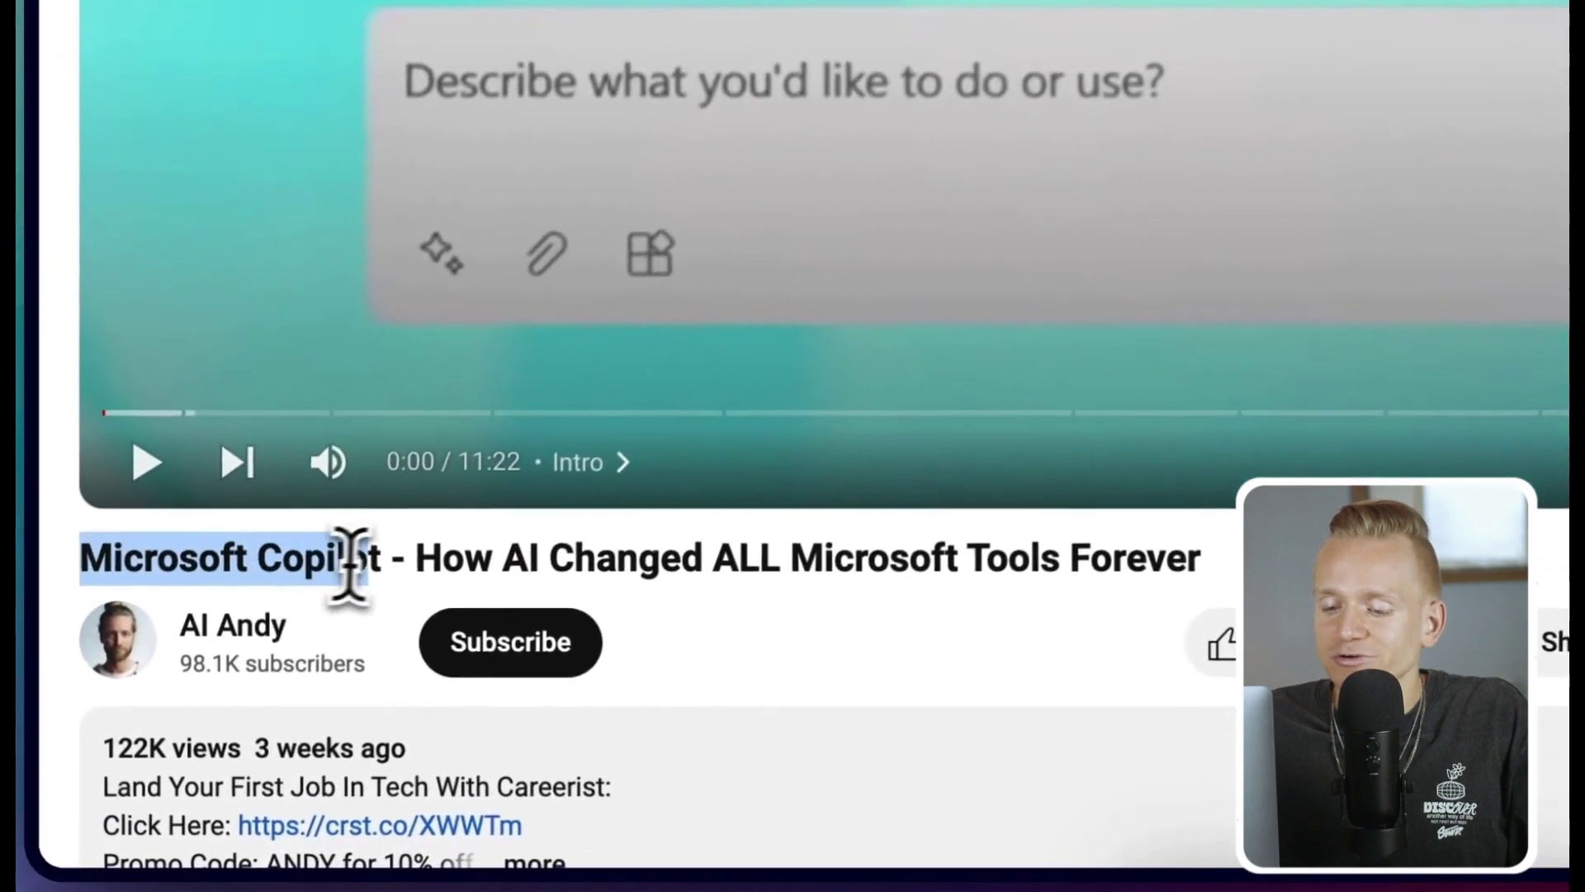
{"action": "left_click_drag", "start_coordinate": [813, 553], "coordinate": [825, 548]}
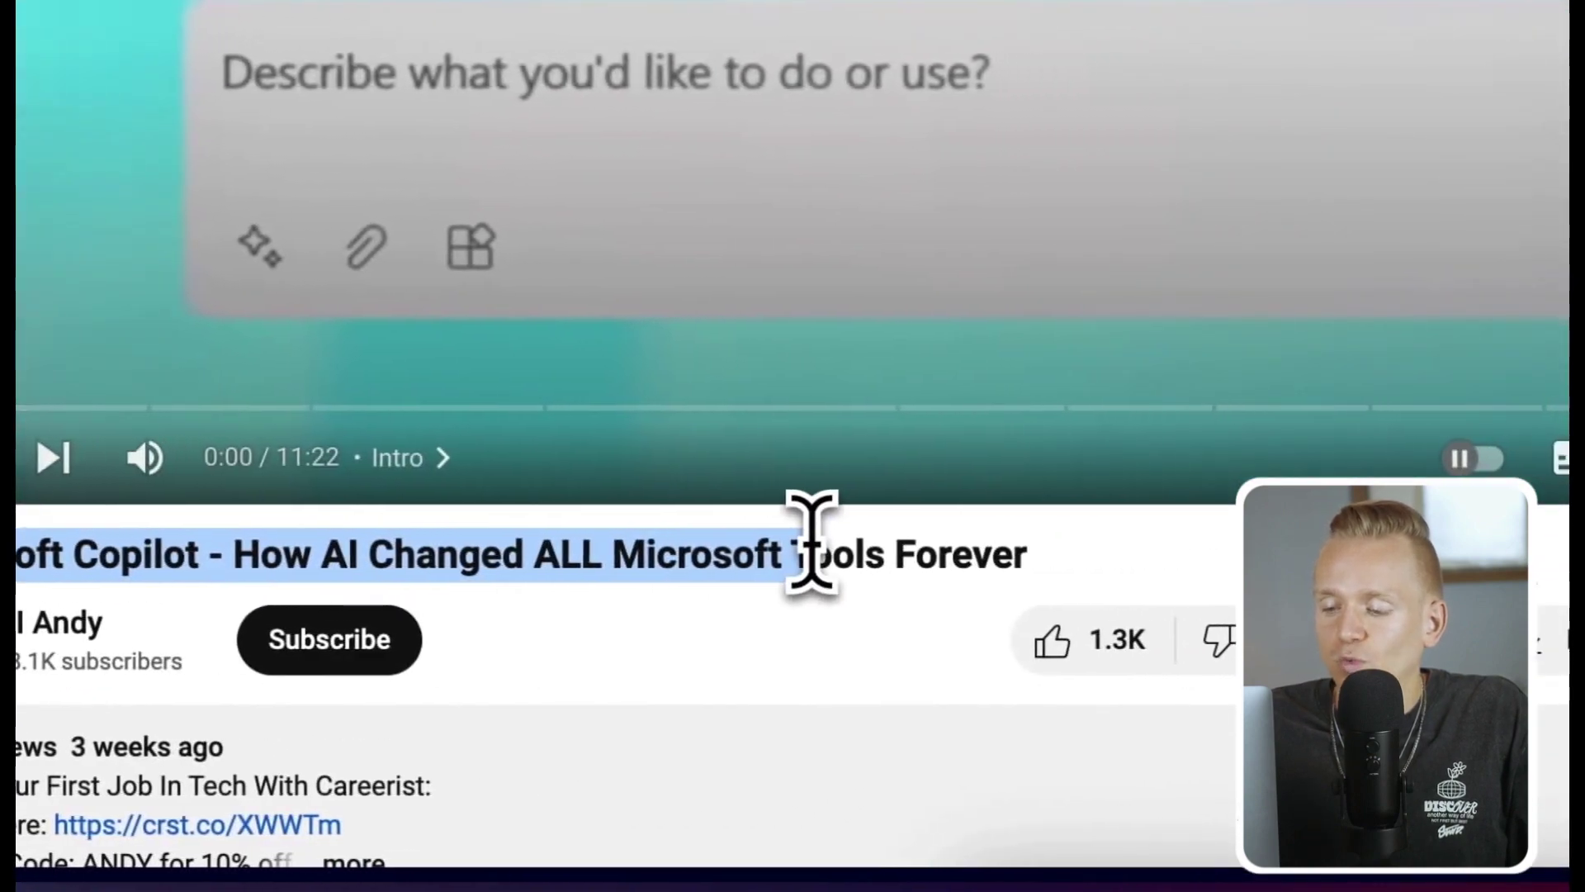
{"action": "left_click", "coordinate": [810, 543]}
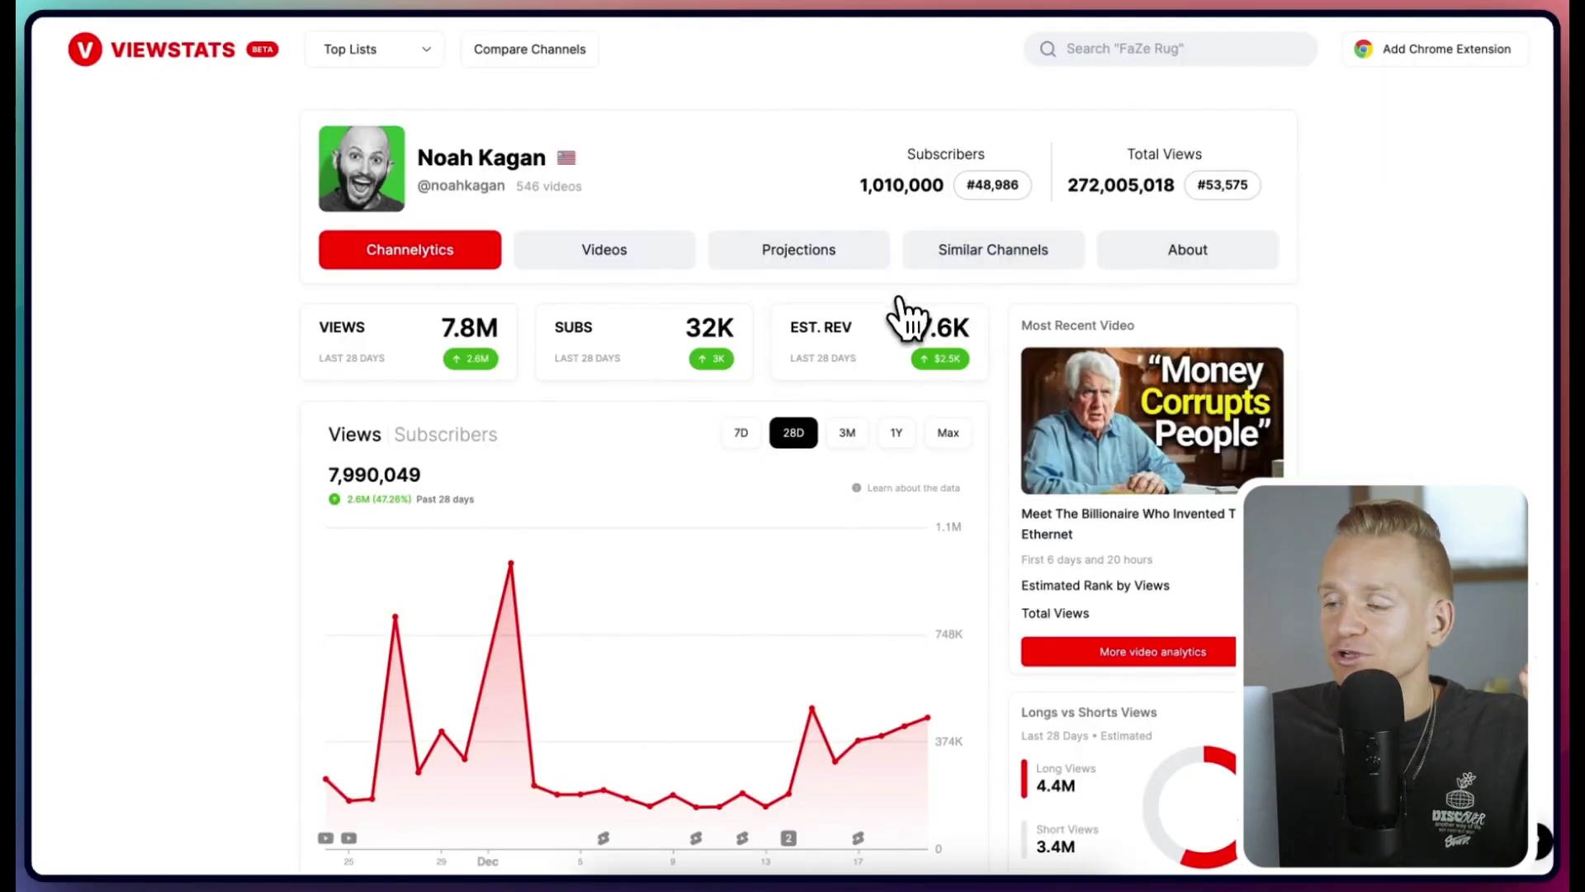
Step: Highlight the Longs vs Shorts Views heading and the 4.4M Long Views figure
{"action": "scroll", "coordinate": [909, 310], "scroll_direction": "down", "scroll_amount": 1}
{"action": "scroll", "coordinate": [949, 331], "scroll_direction": "down", "scroll_amount": 1}
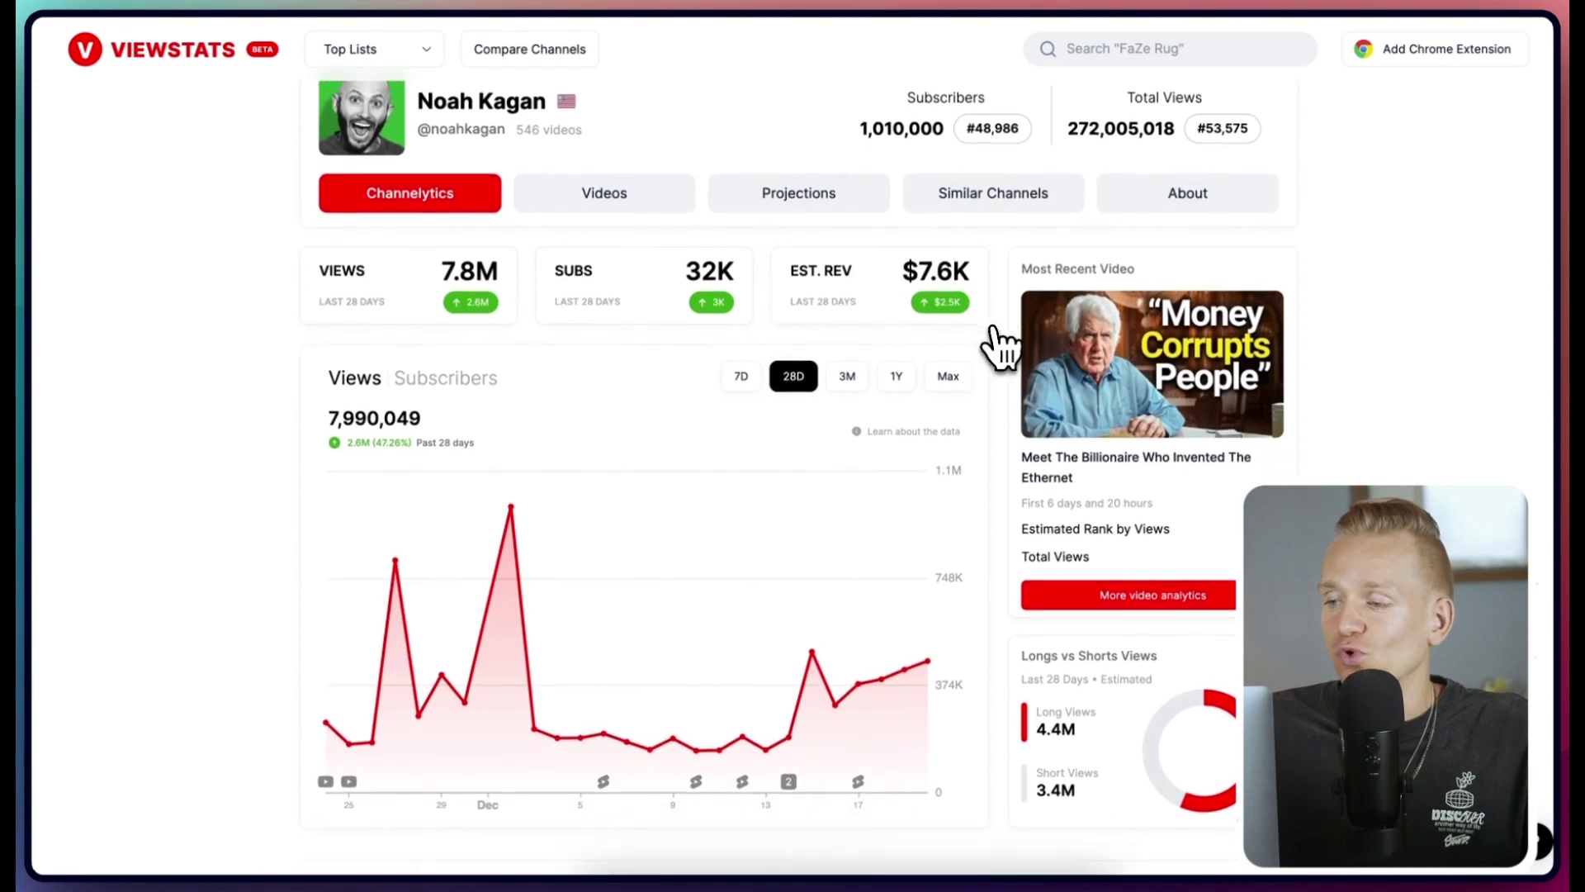
{"action": "scroll", "coordinate": [990, 338], "scroll_direction": "down", "scroll_amount": 7}
{"action": "scroll", "coordinate": [995, 326], "scroll_direction": "up", "scroll_amount": 2}
{"action": "scroll", "coordinate": [1002, 330], "scroll_direction": "up", "scroll_amount": 3}
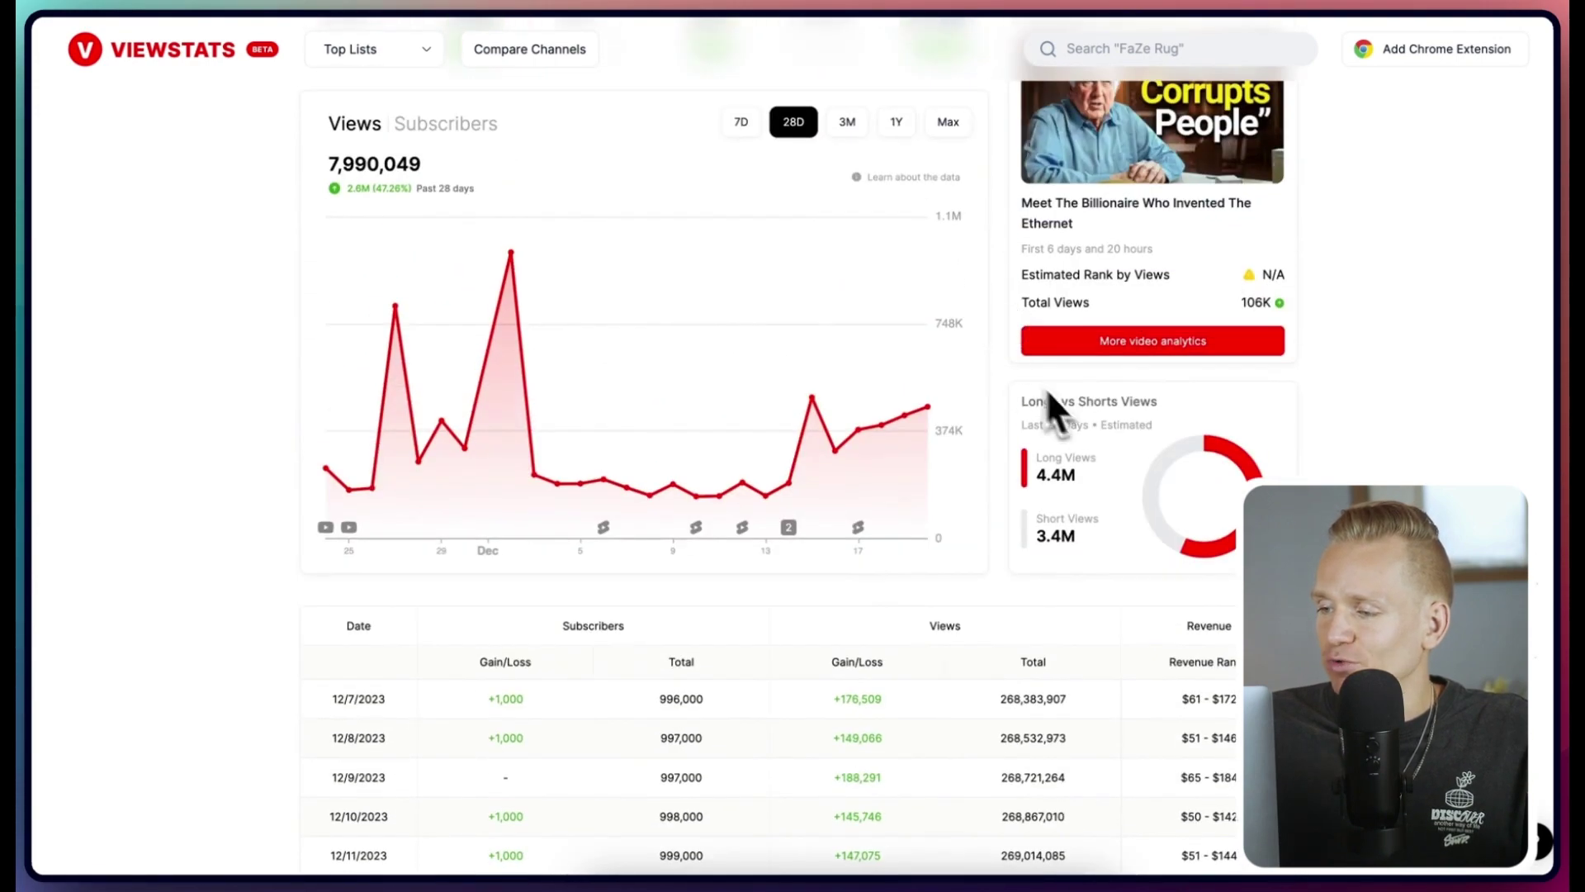
{"action": "left_click_drag", "start_coordinate": [1021, 400], "coordinate": [1153, 401]}
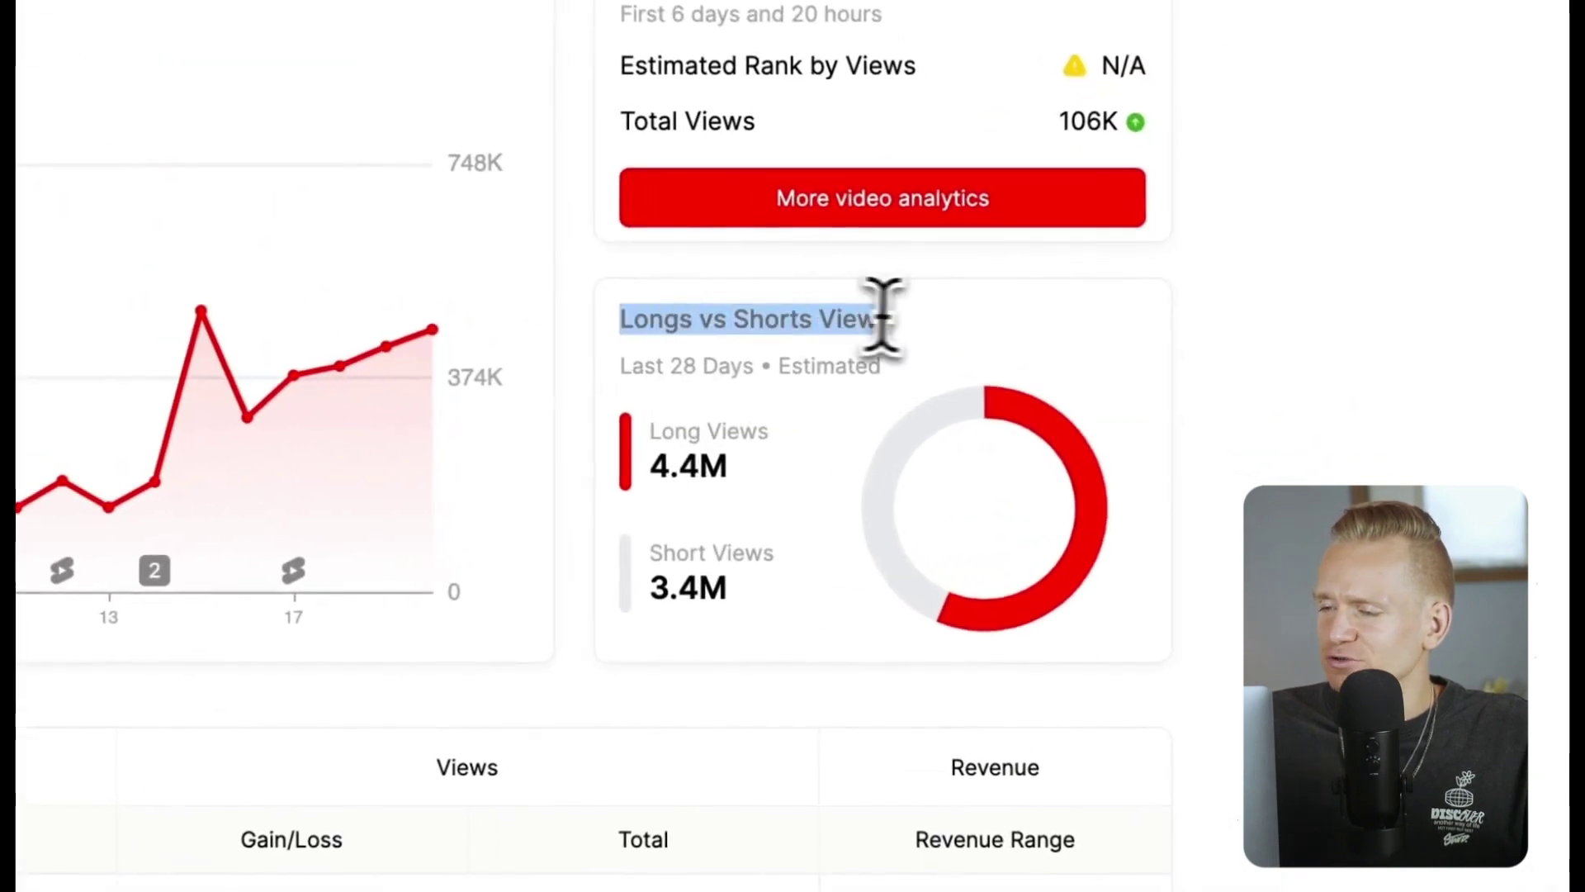
{"action": "left_click_drag", "start_coordinate": [882, 318], "coordinate": [952, 327]}
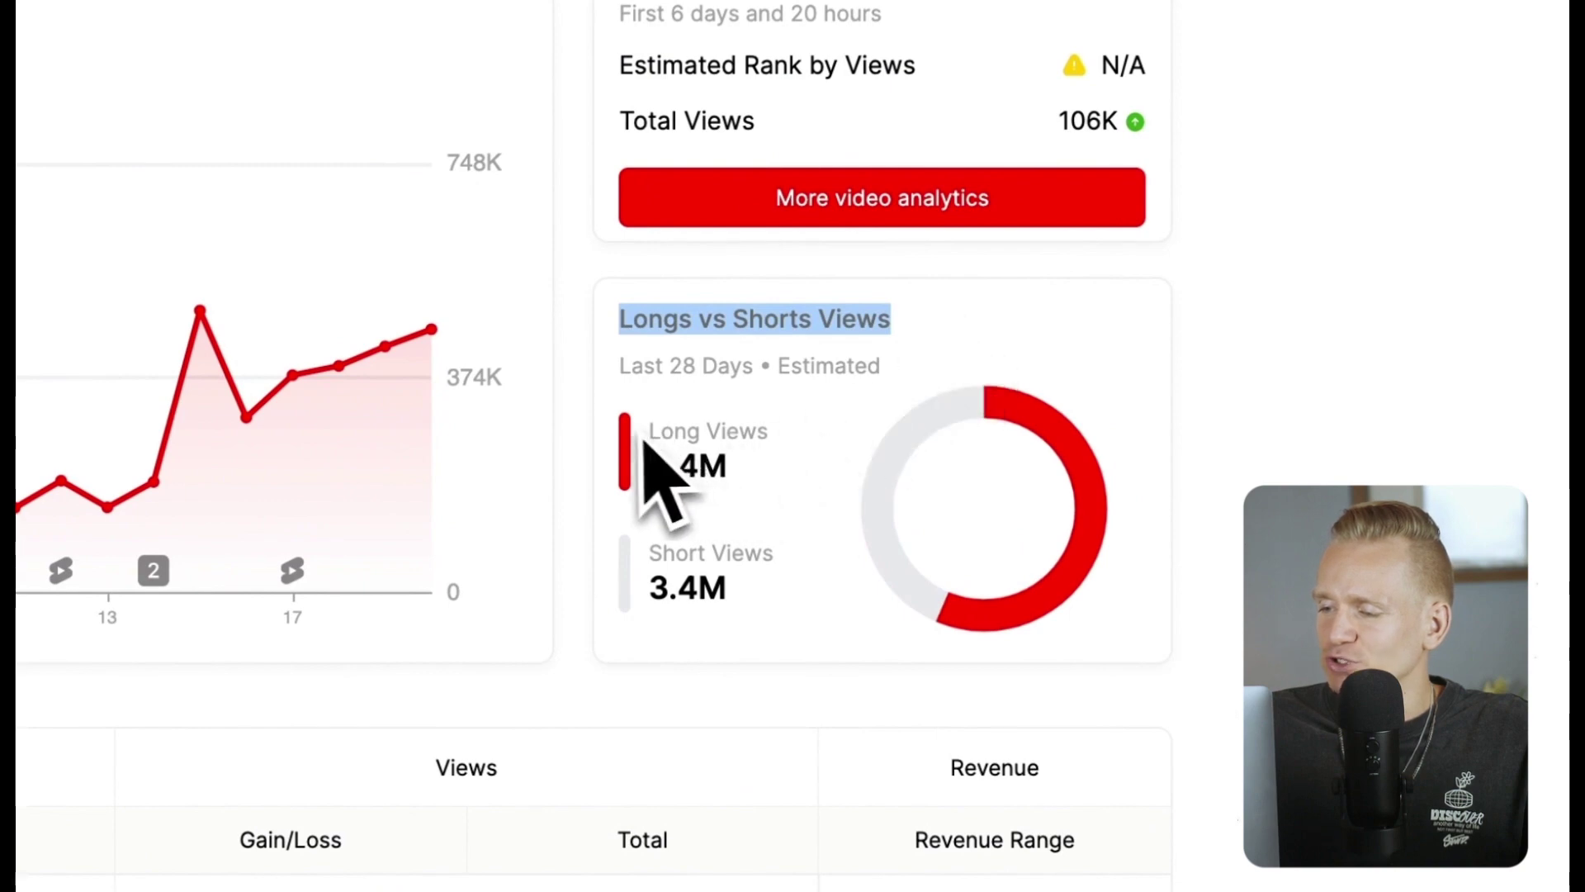
{"action": "left_click_drag", "start_coordinate": [642, 441], "coordinate": [730, 477]}
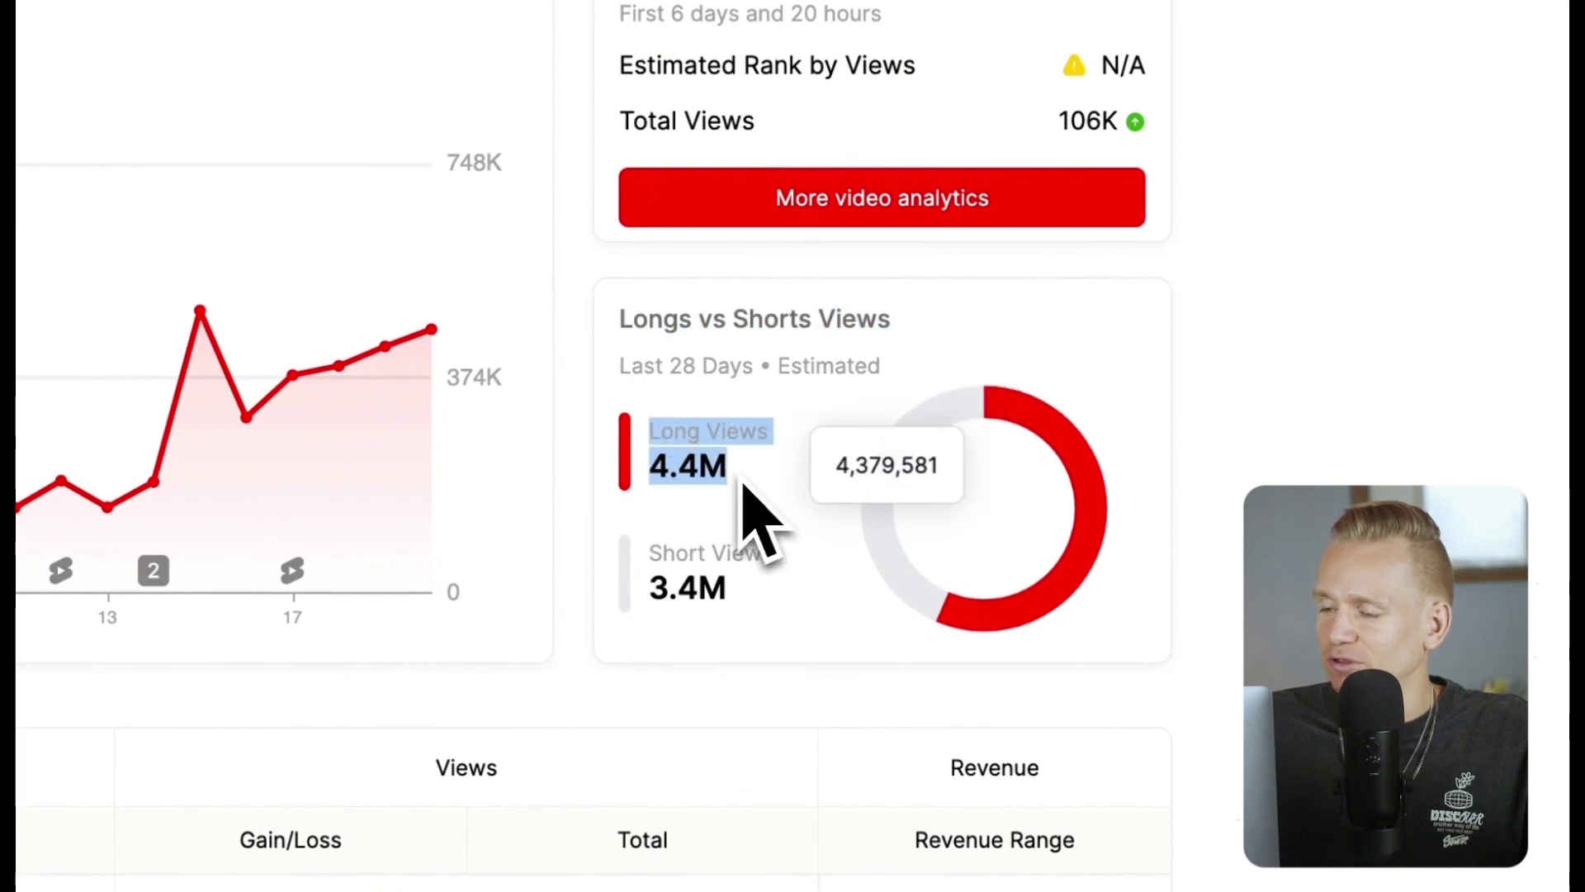
{"action": "left_click", "coordinate": [740, 490]}
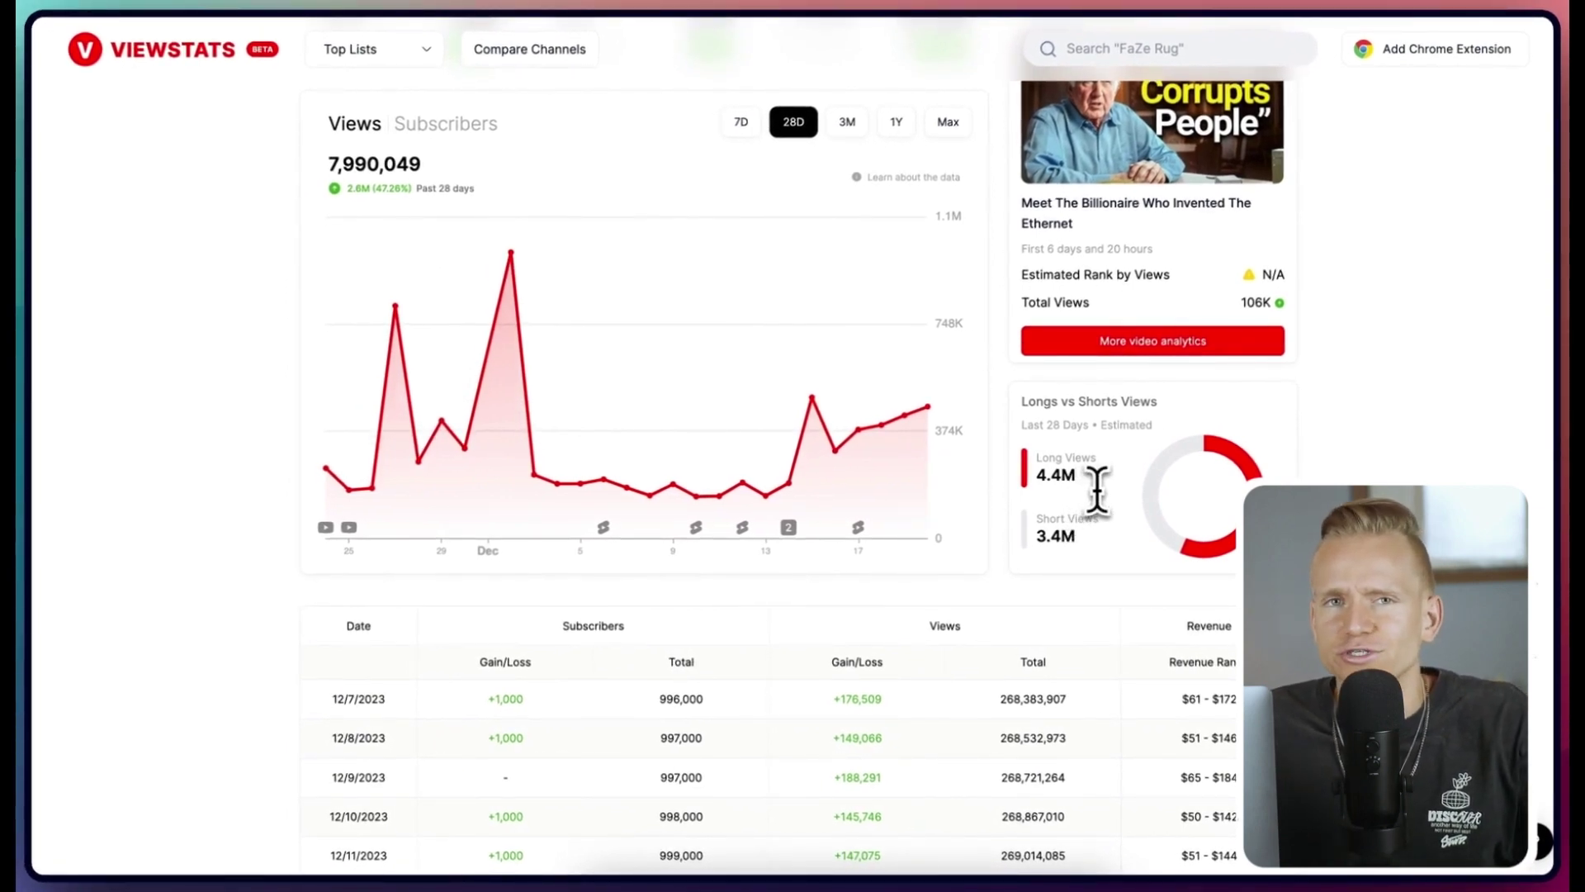
Step: Review the channel's daily and monthly stats, then show its uploaded videos list
{"action": "scroll", "coordinate": [308, 361], "scroll_direction": "down", "scroll_amount": 3}
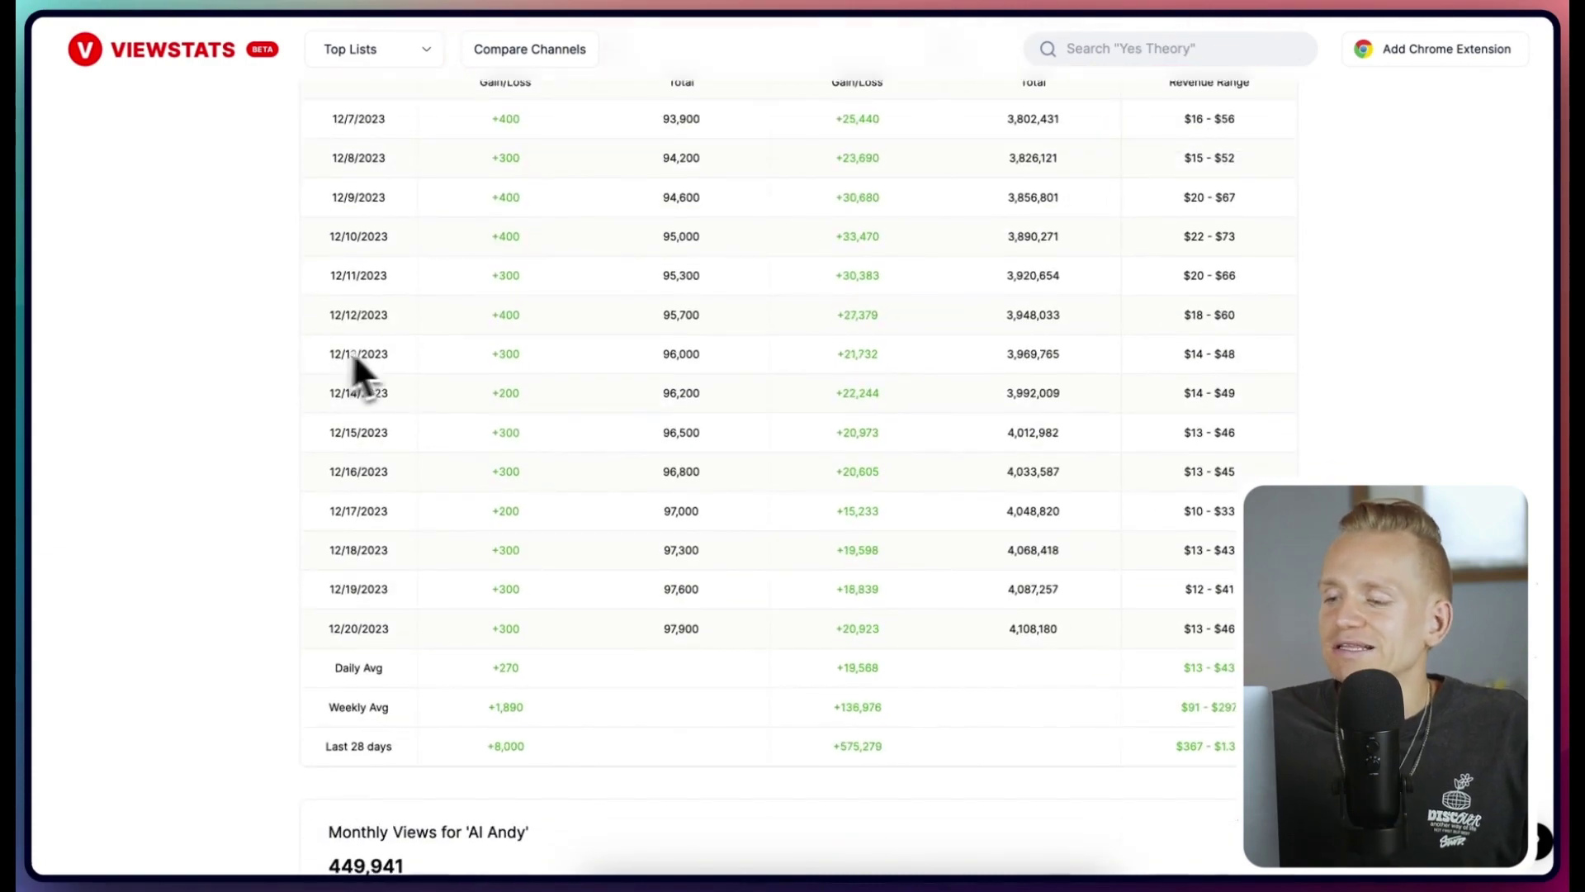
{"action": "scroll", "coordinate": [838, 342], "scroll_direction": "down", "scroll_amount": 4}
{"action": "scroll", "coordinate": [777, 353], "scroll_direction": "down", "scroll_amount": 8}
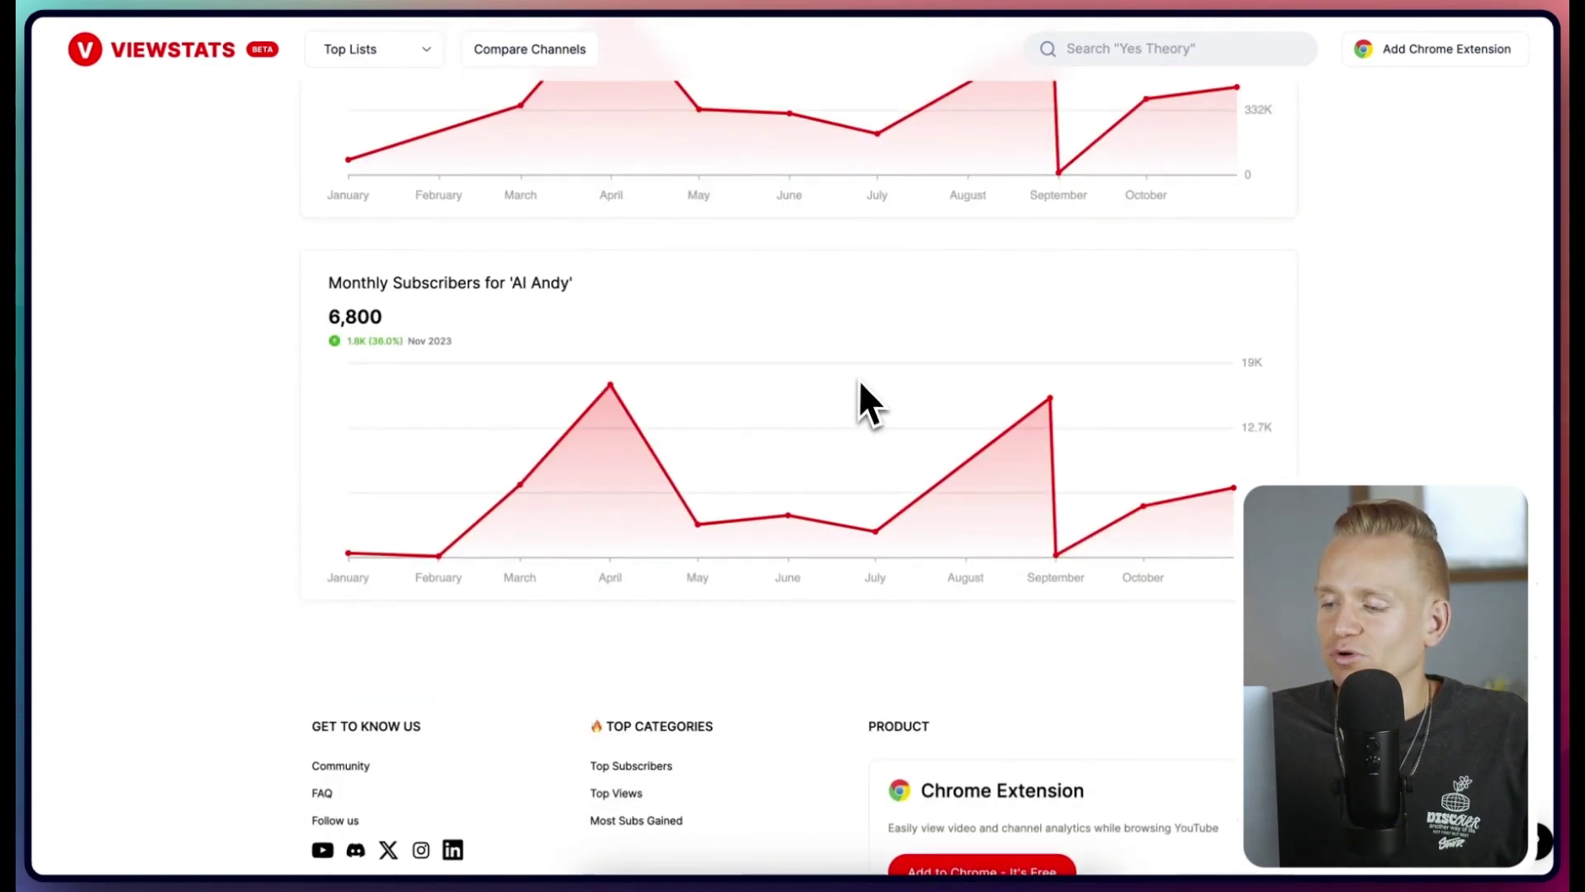
{"action": "scroll", "coordinate": [861, 384], "scroll_direction": "up", "scroll_amount": 8}
{"action": "scroll", "coordinate": [863, 381], "scroll_direction": "up", "scroll_amount": 5}
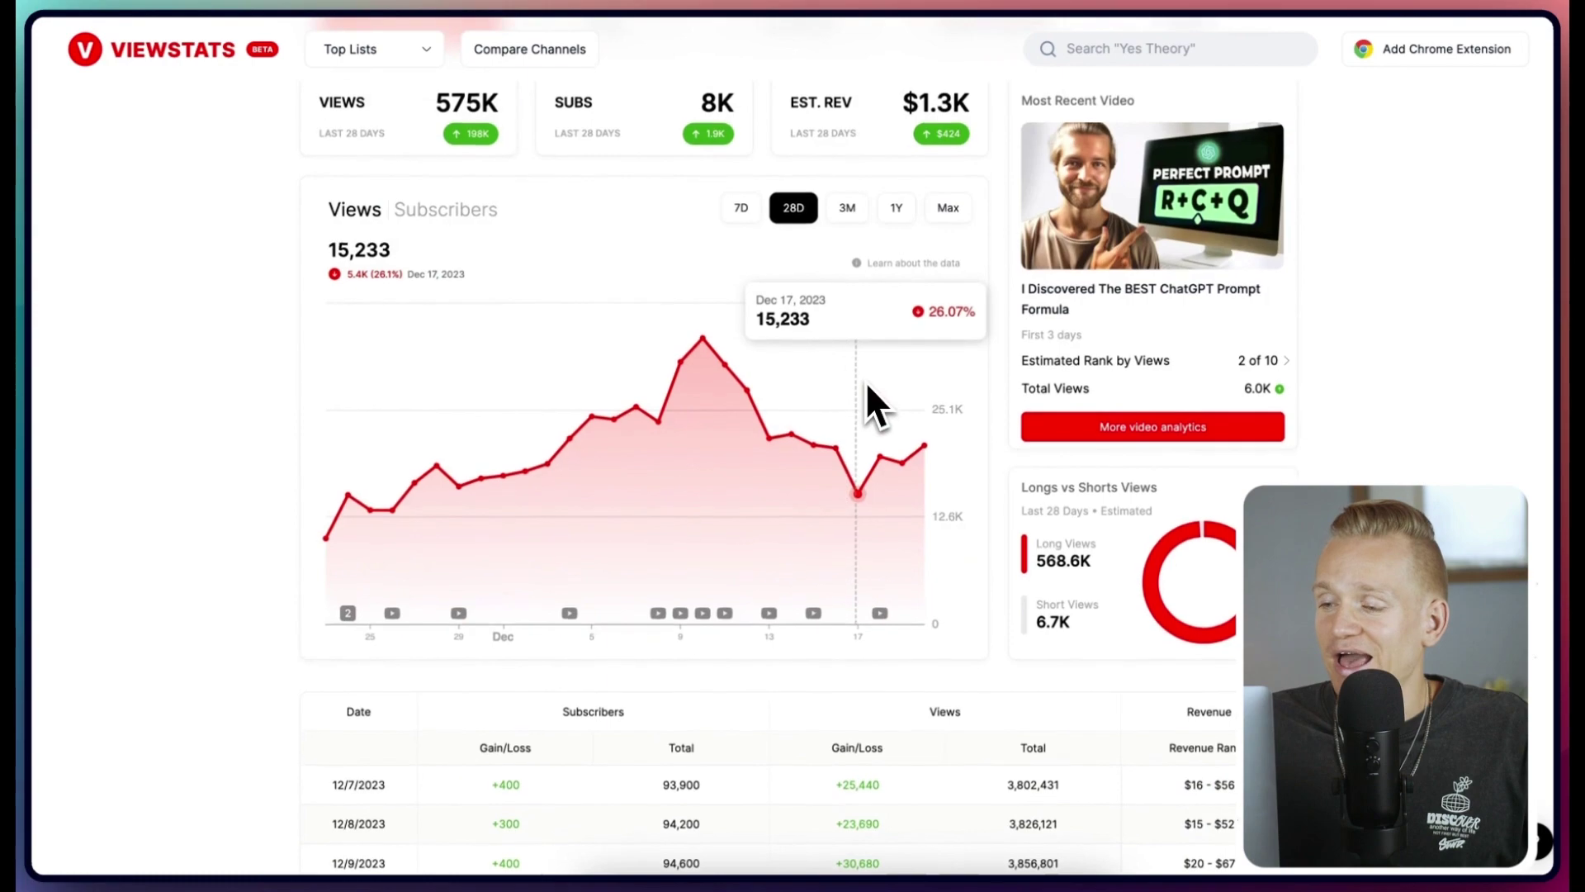
{"action": "left_click", "coordinate": [661, 164]}
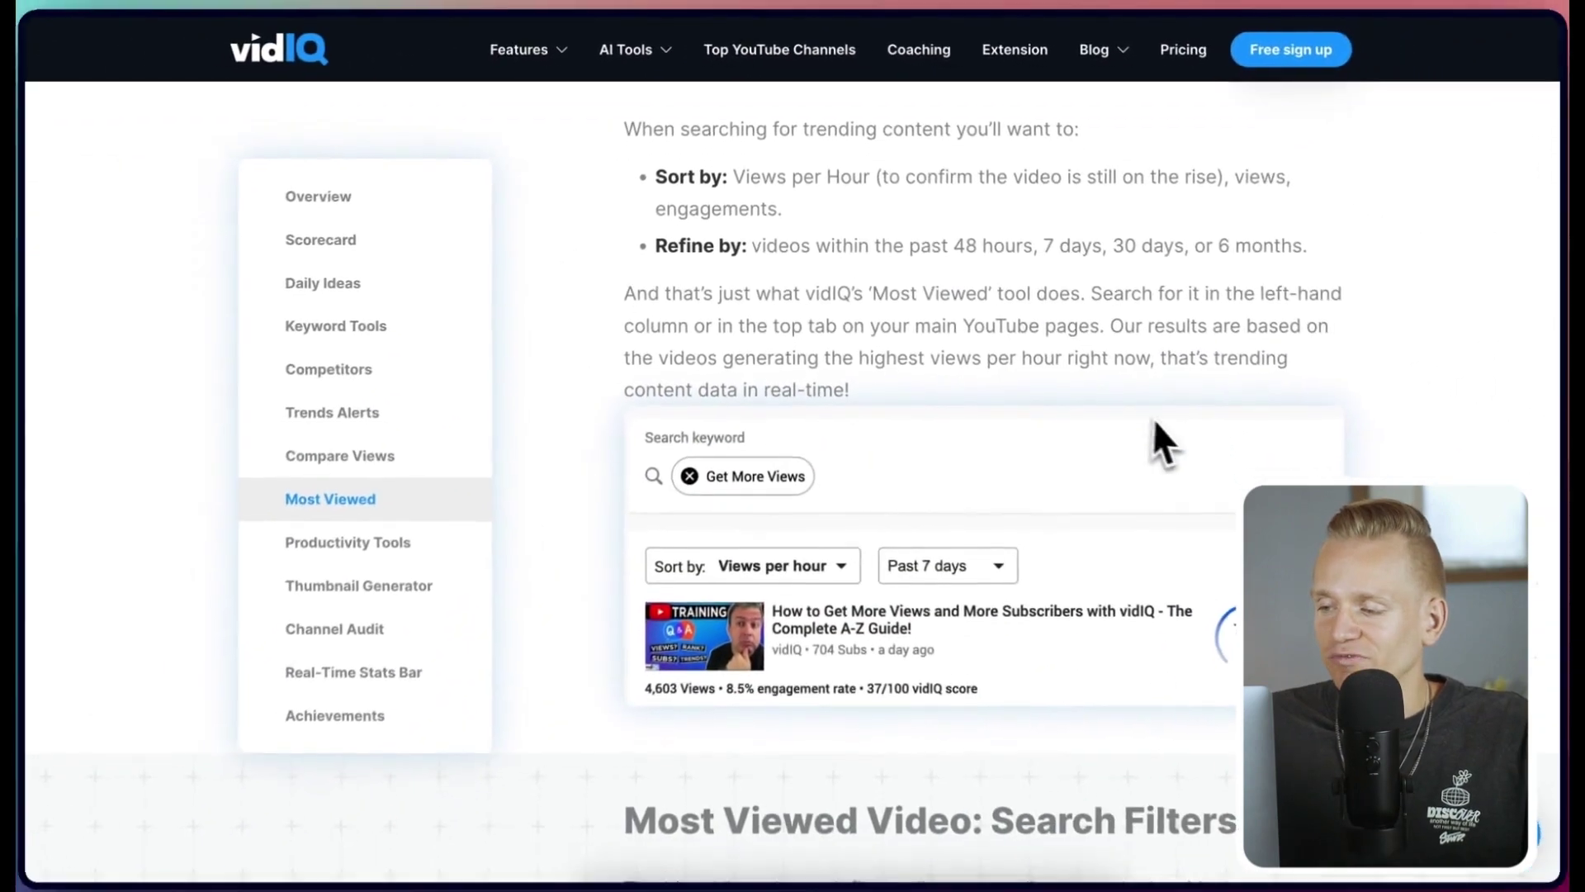
Step: Scroll to vidIQ's example search sorted by views per hour over the past 7 days
{"action": "scroll", "coordinate": [1155, 421], "scroll_direction": "down", "scroll_amount": 3}
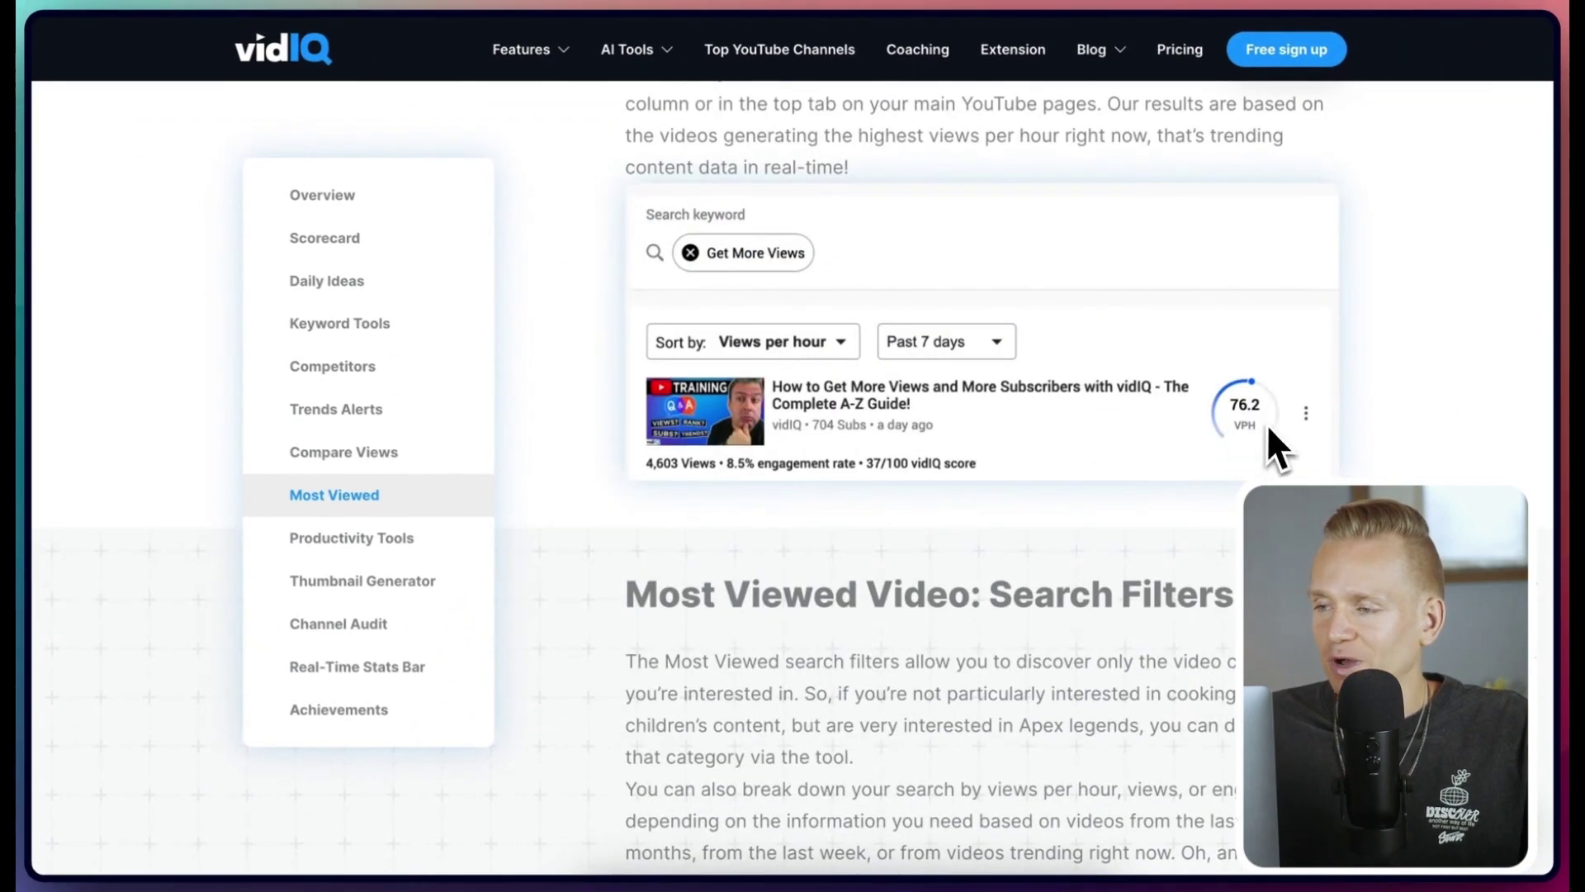